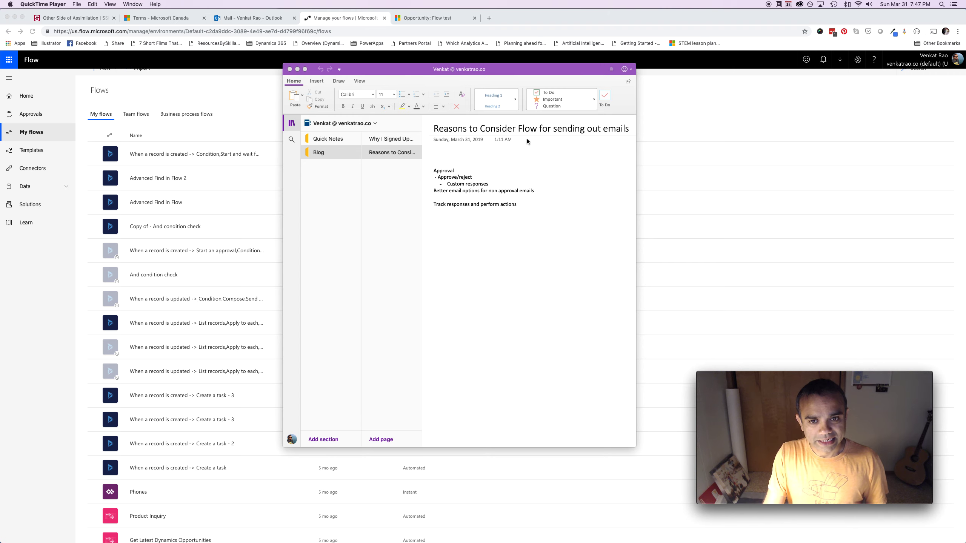
Add blank lines below 'Track responses and perform actions' in the OneNote note
left_click(532, 204)
key("Return")
key("Return")
key("Return")
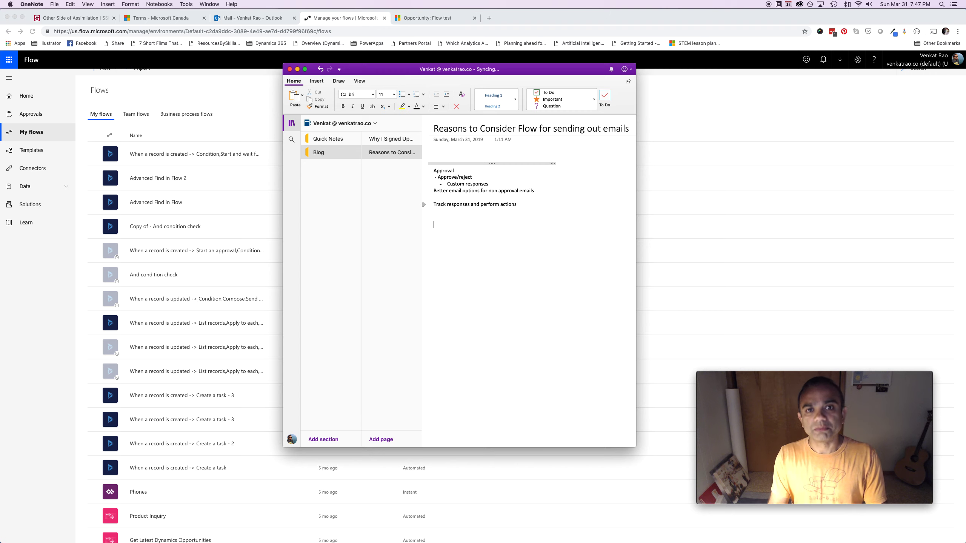
Add the lines 'Approval through Flow emails', 'Approve/reject' and 'Custom responses' to the note
type("Approval")
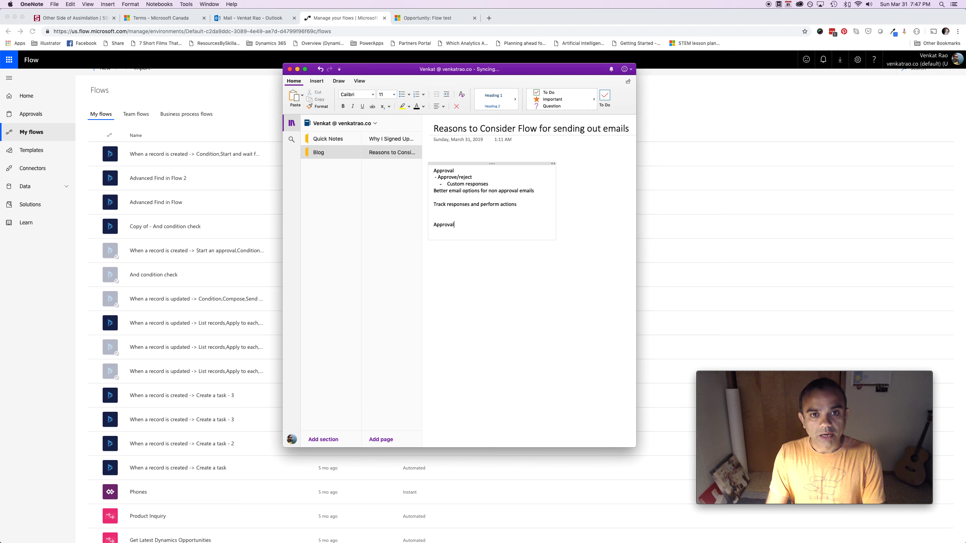
type(" through Flow emails")
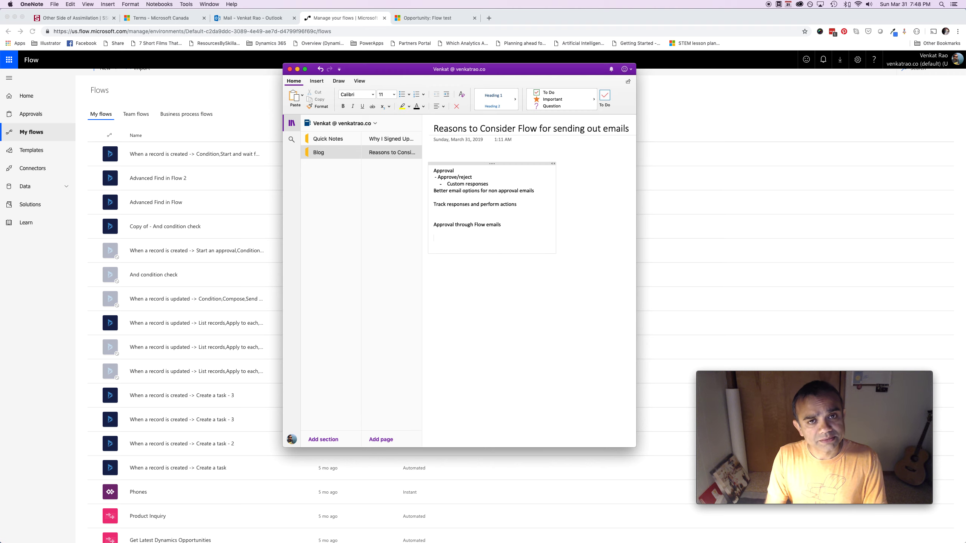
type("Approve/re")
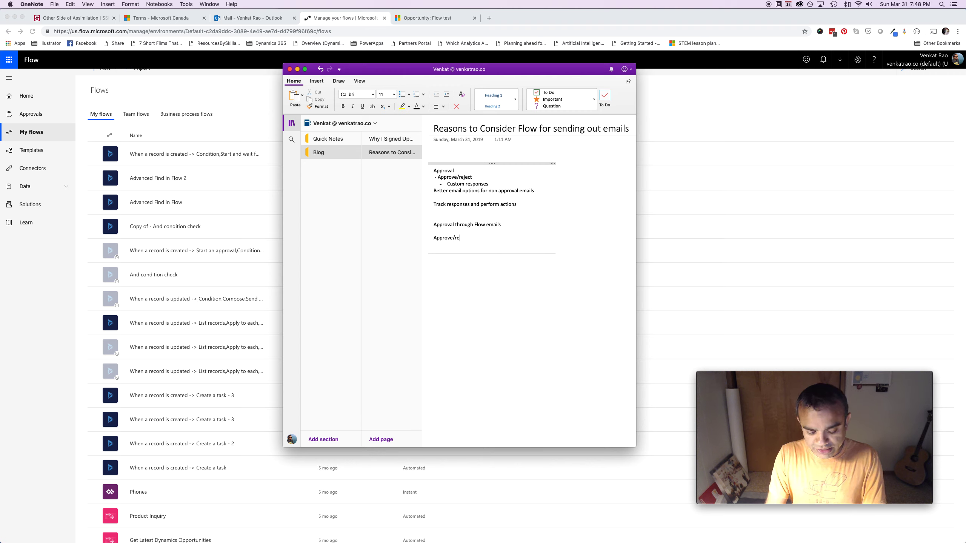
type("ject")
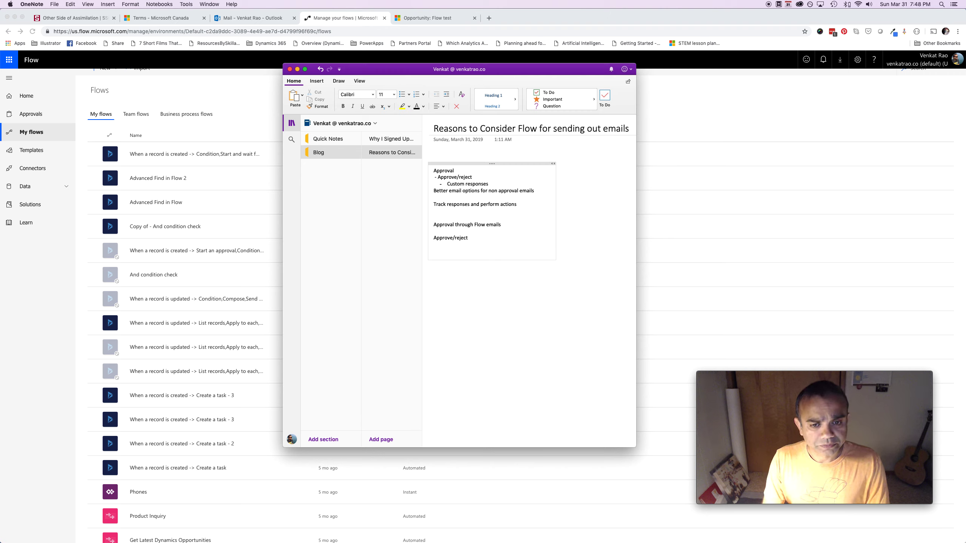
key("Return")
type("Custom responses")
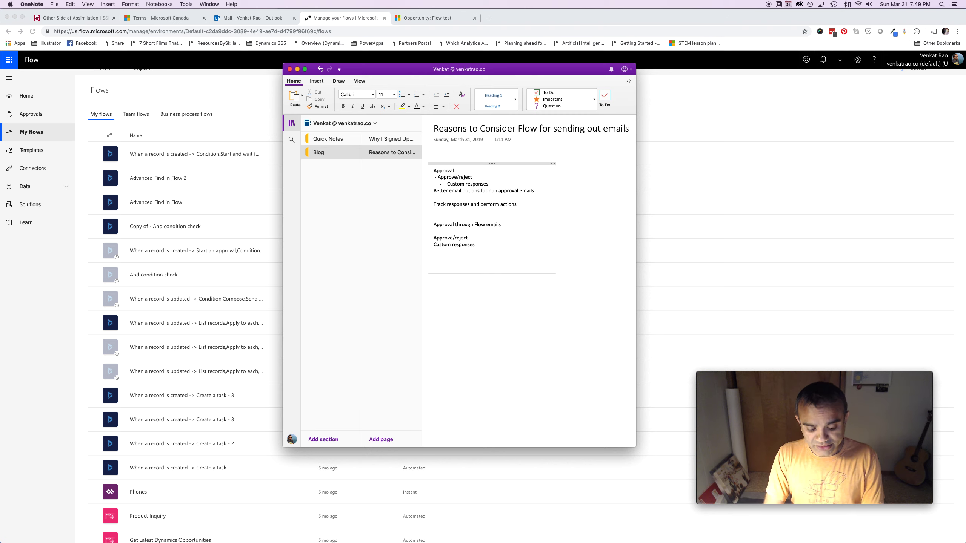
Finish the note with 'Send Emails with options' and bring the My flows list to the front
type("end Emails wit")
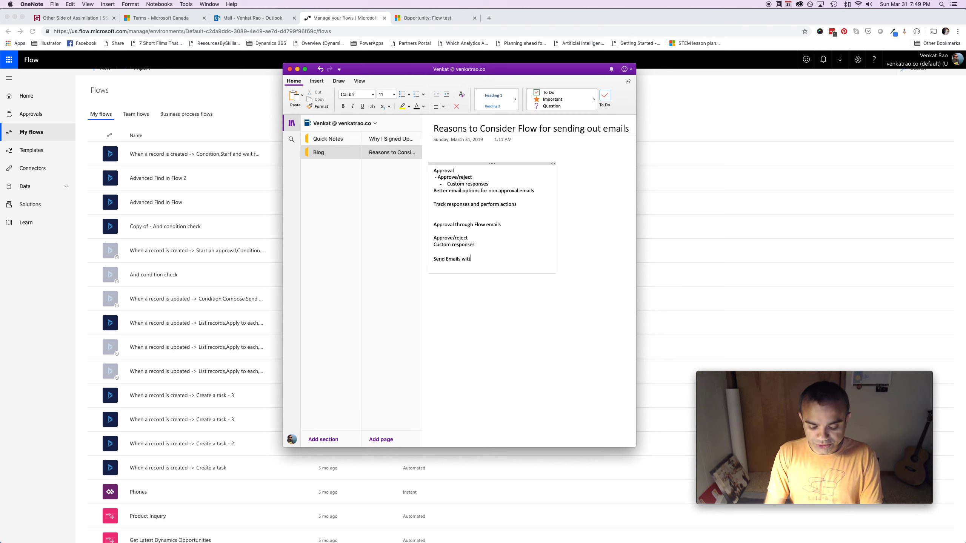
type("h options")
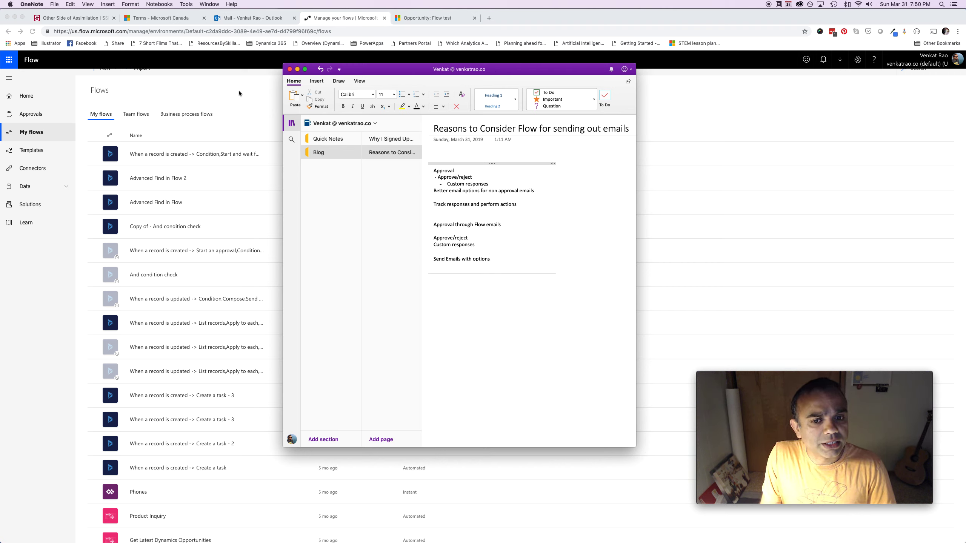
left_click_drag(499, 225, 437, 225)
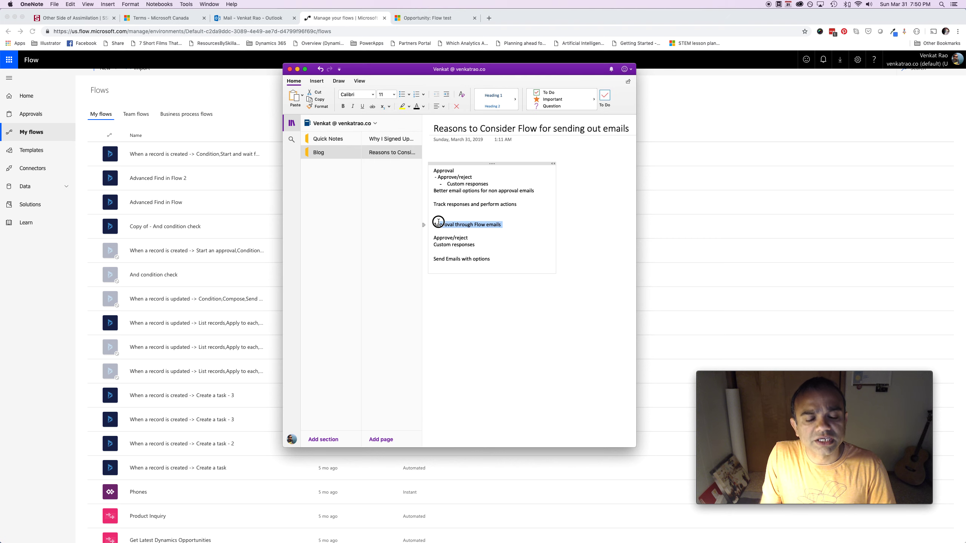
left_click(252, 125)
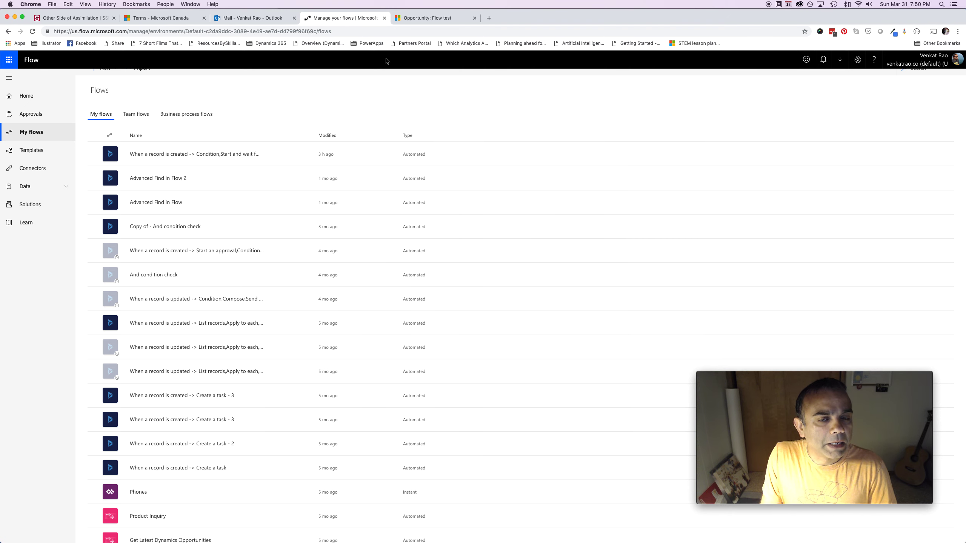
View the Dynamics 365 'Flow test' opportunity with its $600,000 estimated revenue
left_click(445, 21)
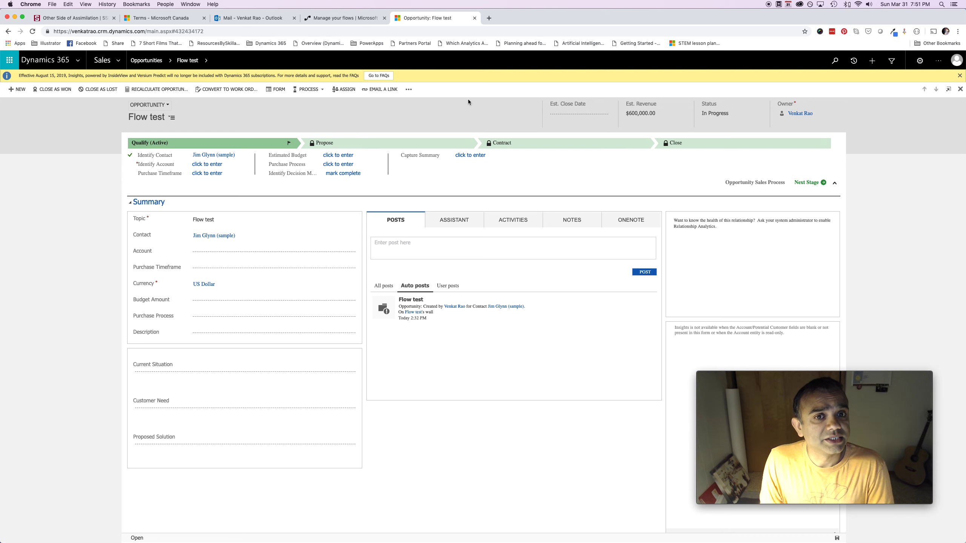
Create a blank flow that starts with the Dynamics 365 'When a record is created' trigger
left_click(334, 22)
left_click(108, 80)
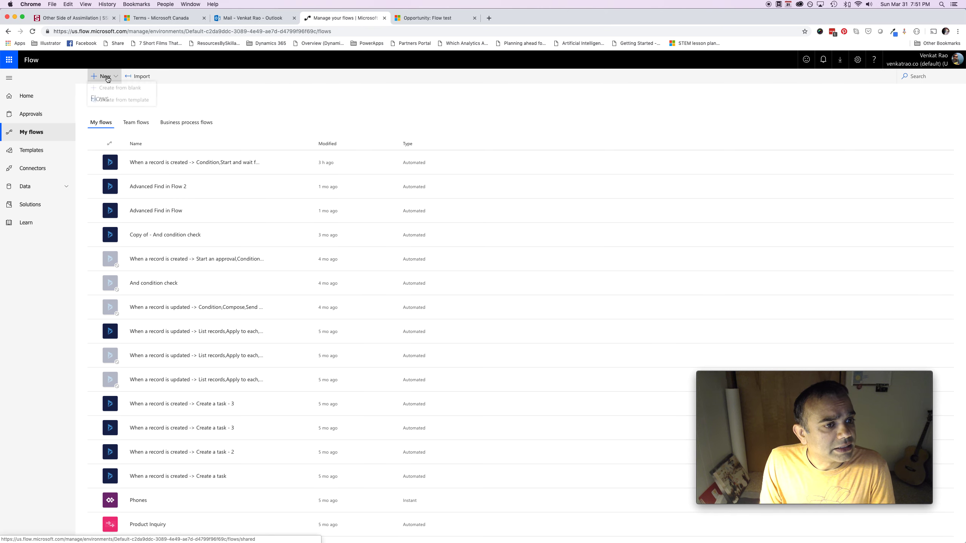
left_click(120, 95)
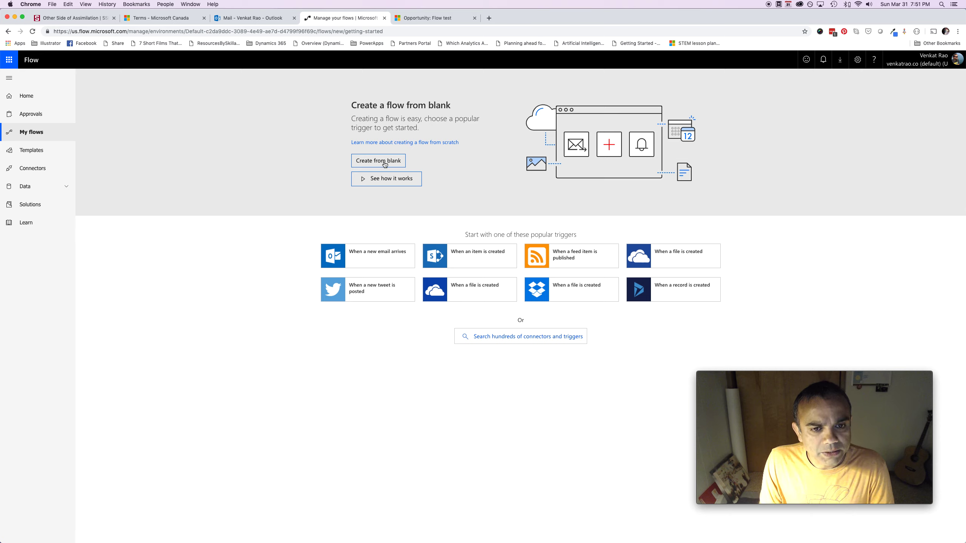
left_click(690, 294)
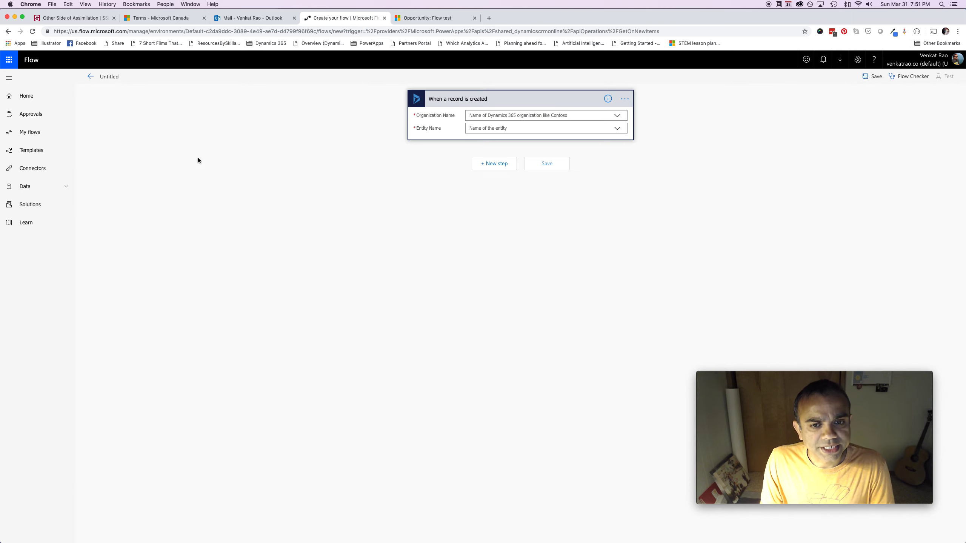
Point the trigger at the organization and the Opportunities entity, then add a new step
left_click(618, 117)
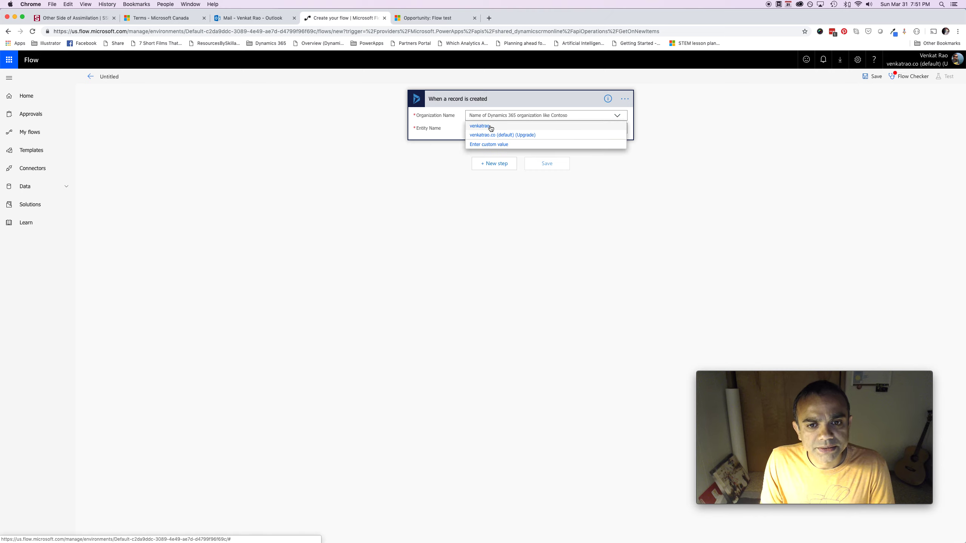
left_click(491, 128)
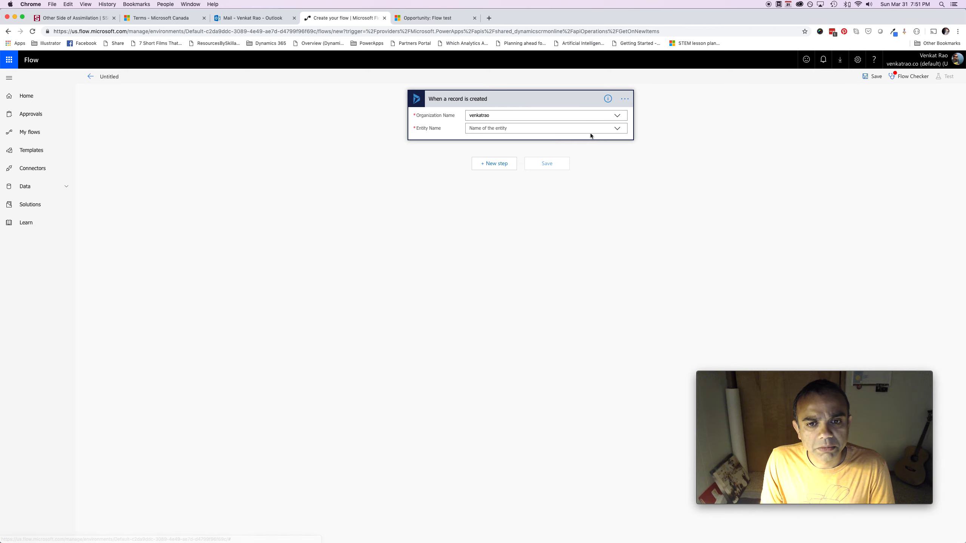
left_click(617, 133)
left_click(527, 128)
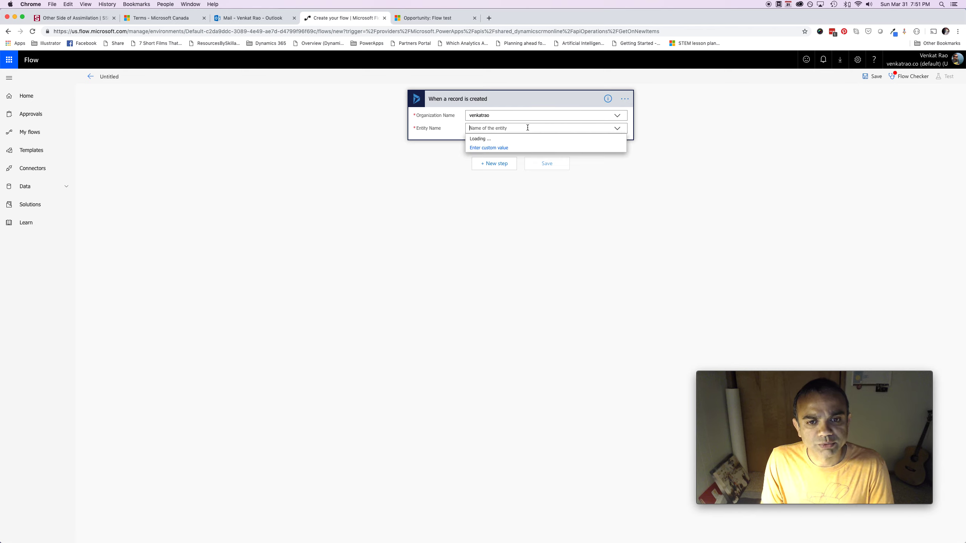
type("oppor")
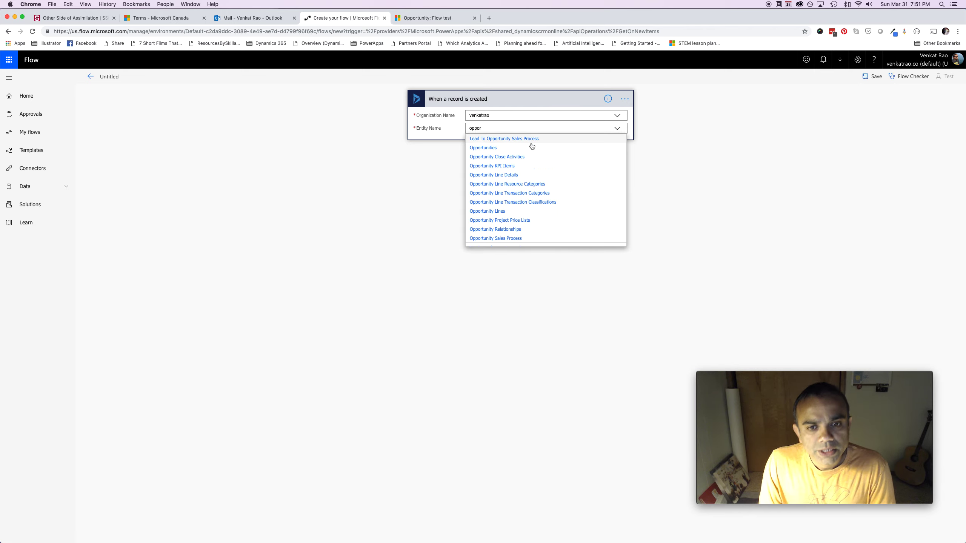
key("Return")
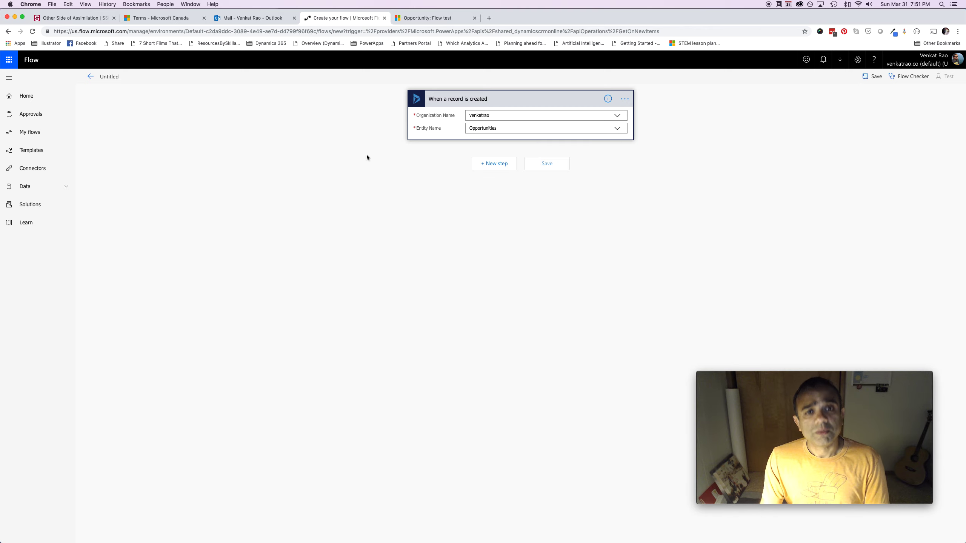
left_click(502, 167)
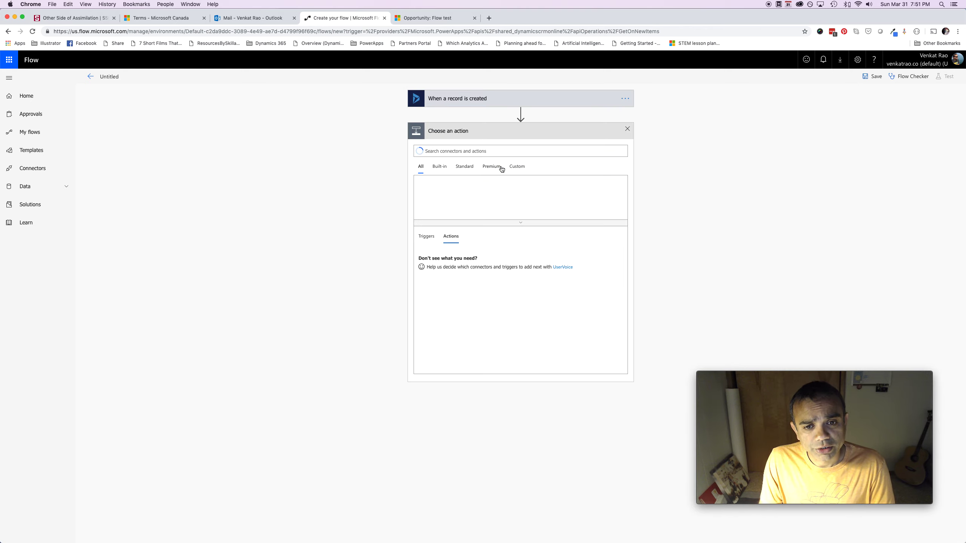
Add a Condition testing whether Est. Revenue is greater than 500000
left_click(457, 258)
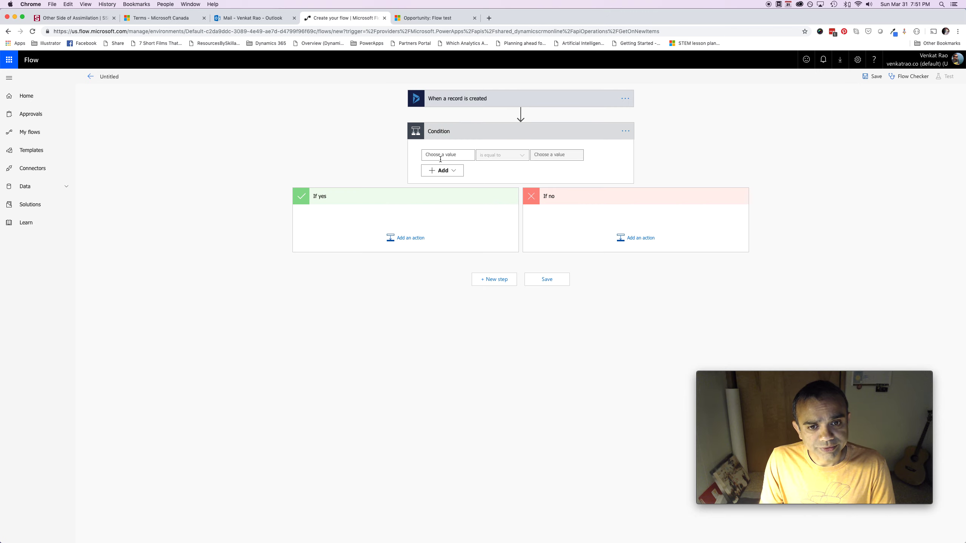
left_click(441, 155)
left_click(540, 131)
type("est")
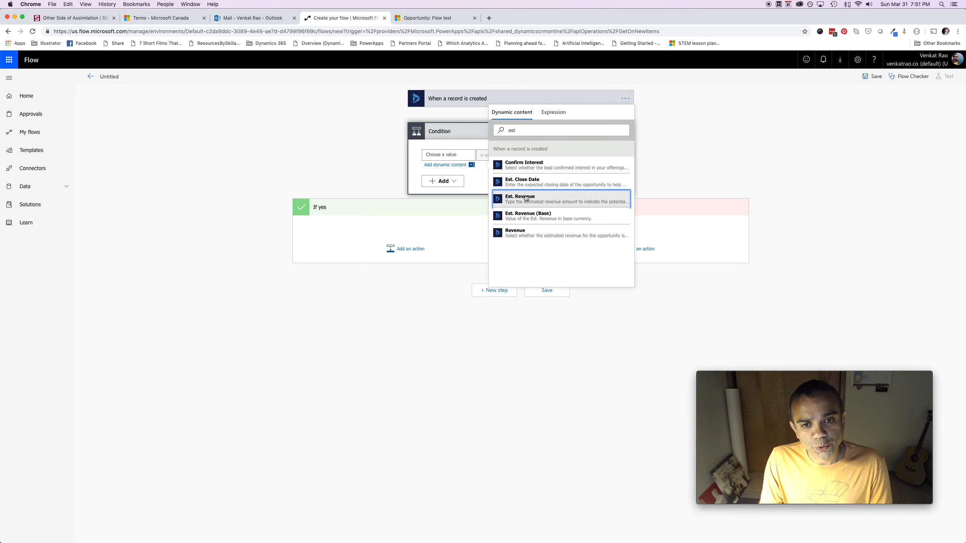
left_click(525, 199)
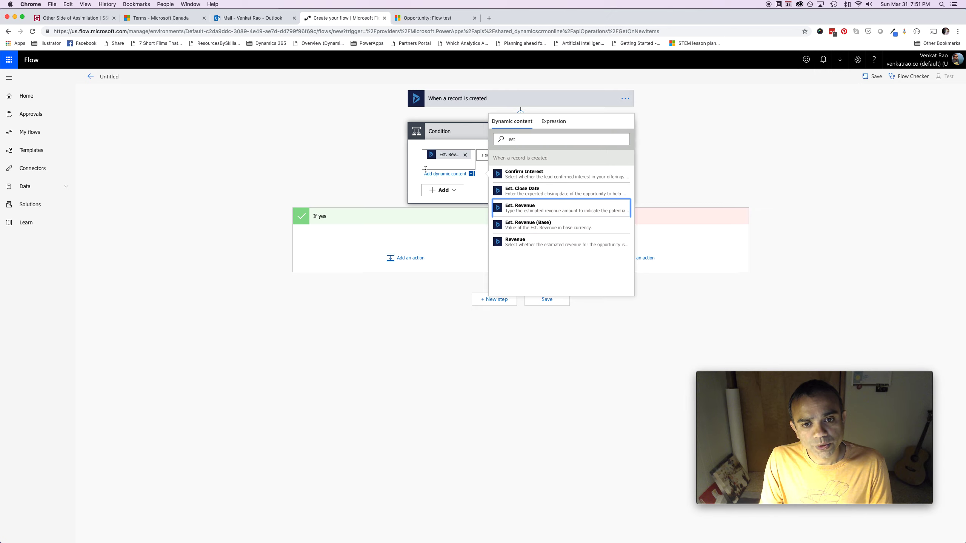
left_click(815, 177)
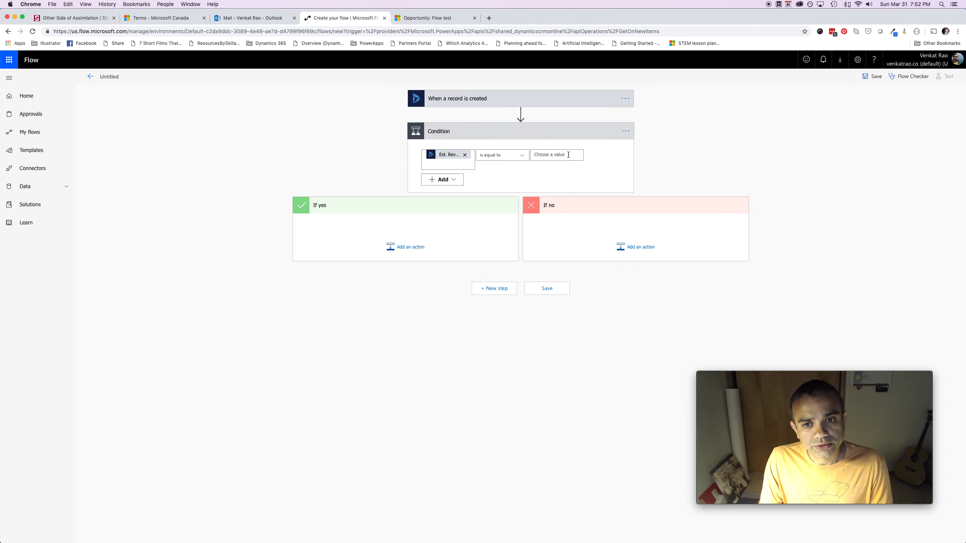
left_click(555, 155)
left_click(506, 155)
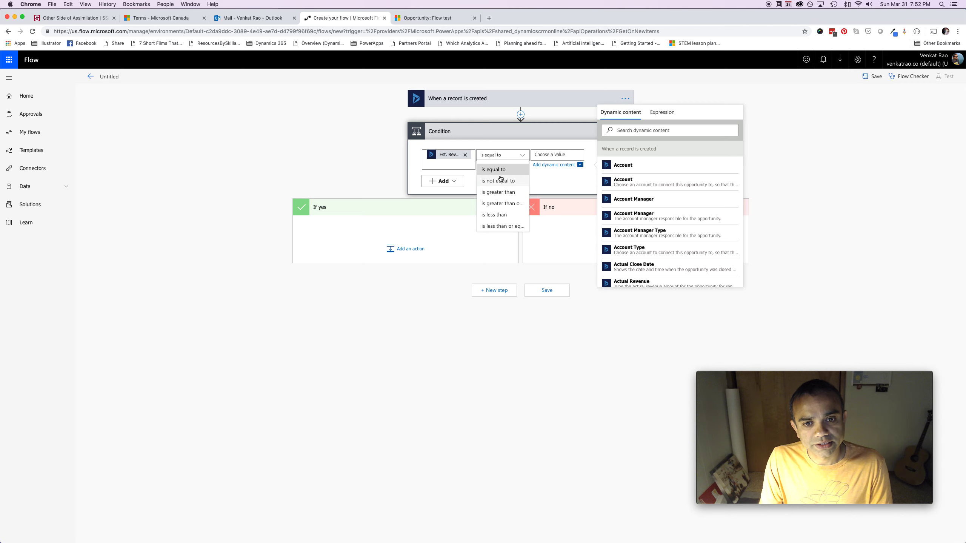
left_click(501, 196)
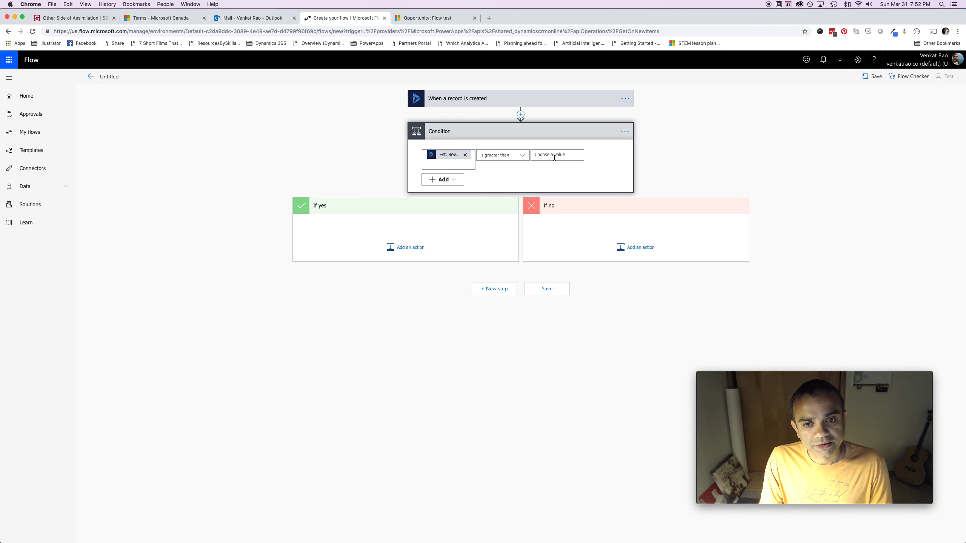
left_click(552, 155)
type("500000")
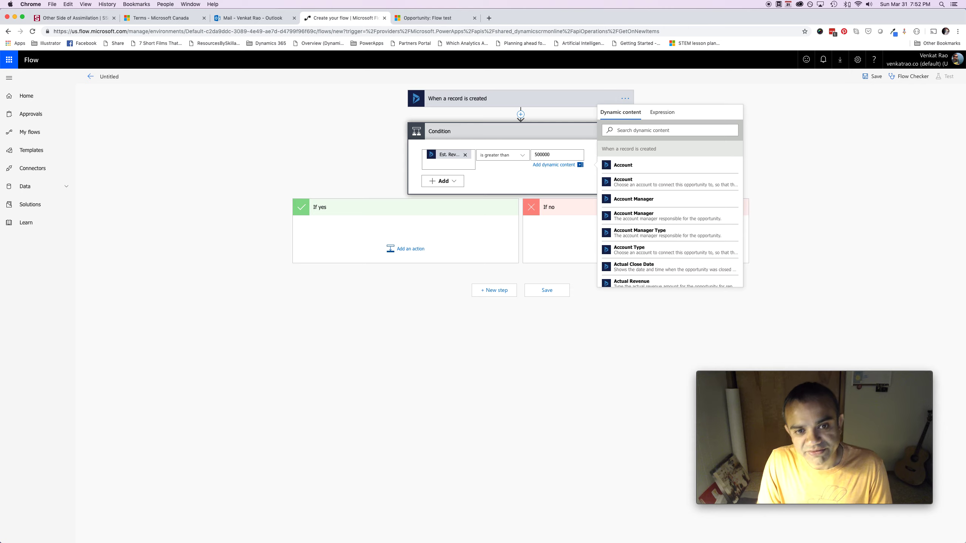
left_click(802, 183)
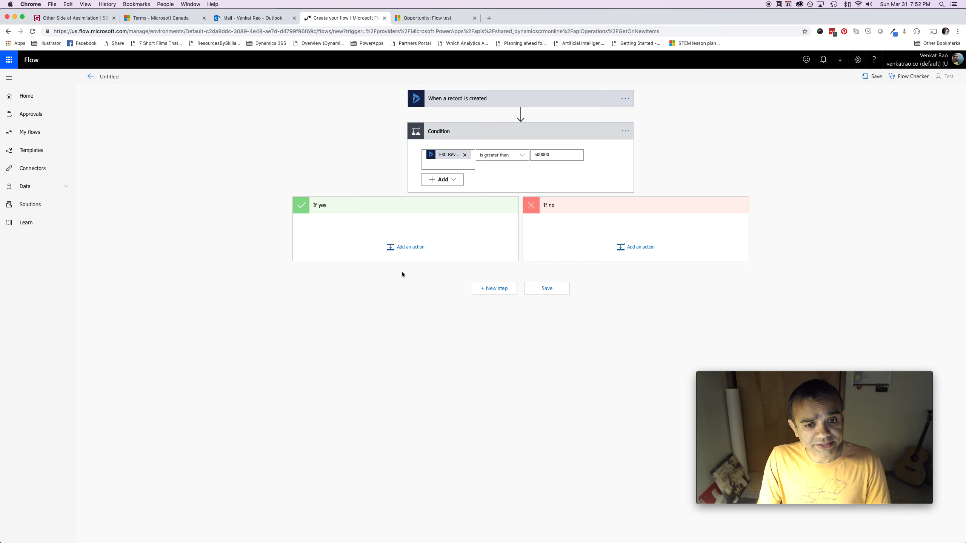
Search 'approval' in the If yes branch and add Start and wait for an approval (V2)
left_click(403, 247)
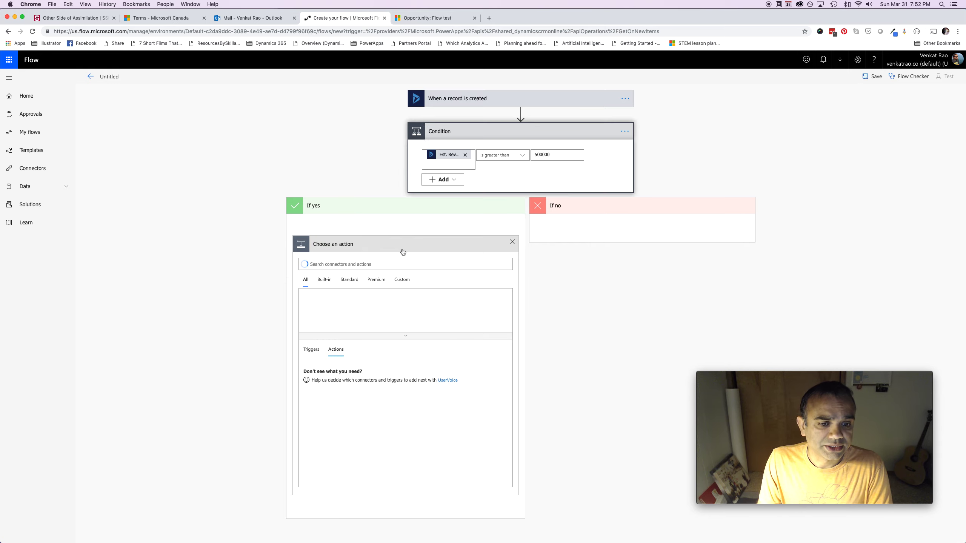
type("approval")
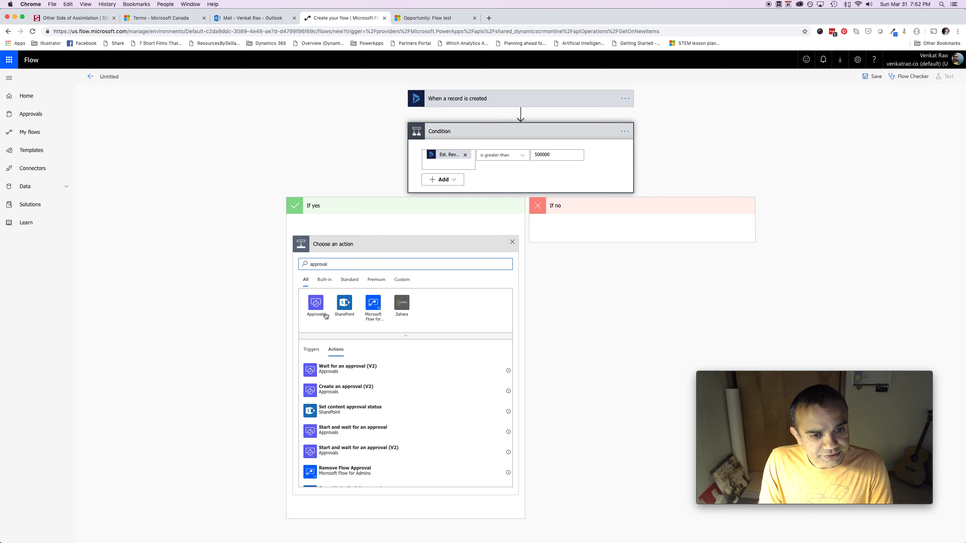
scroll(386, 377, "down", 2)
scroll(386, 376, "up", 2)
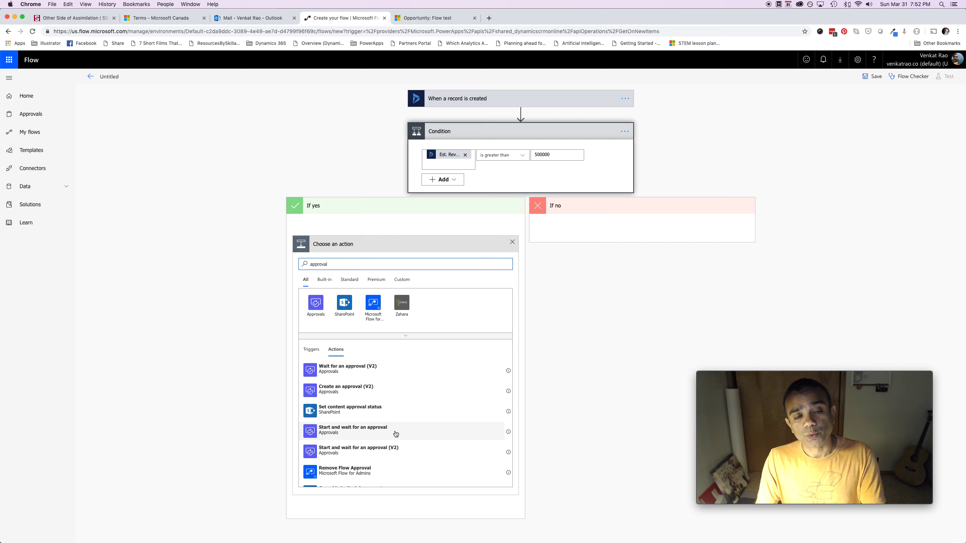
left_click(508, 433)
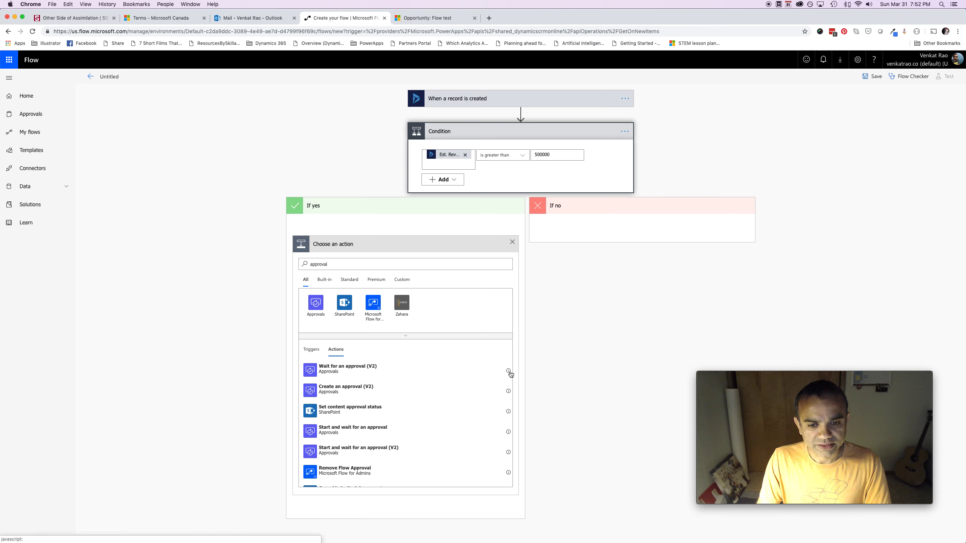
mouse_move(509, 372)
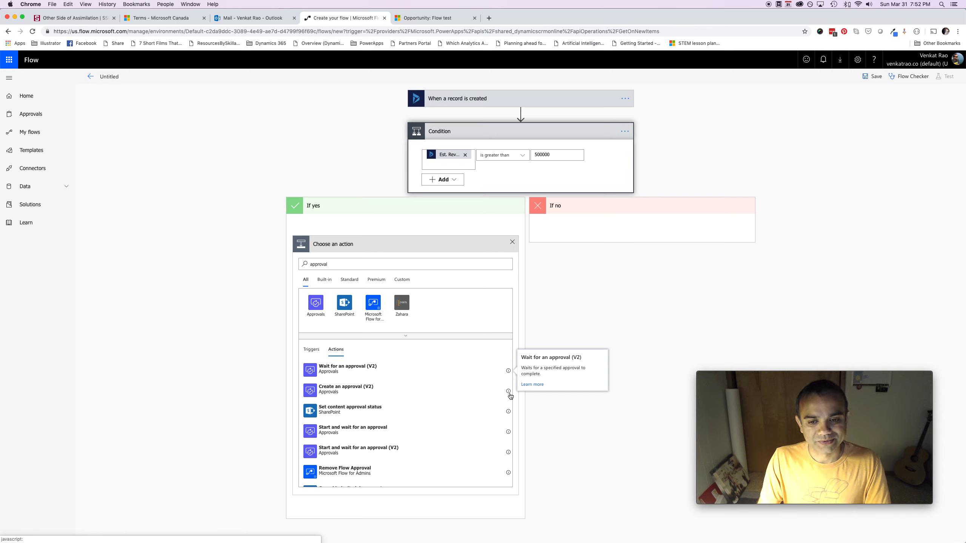
mouse_move(510, 396)
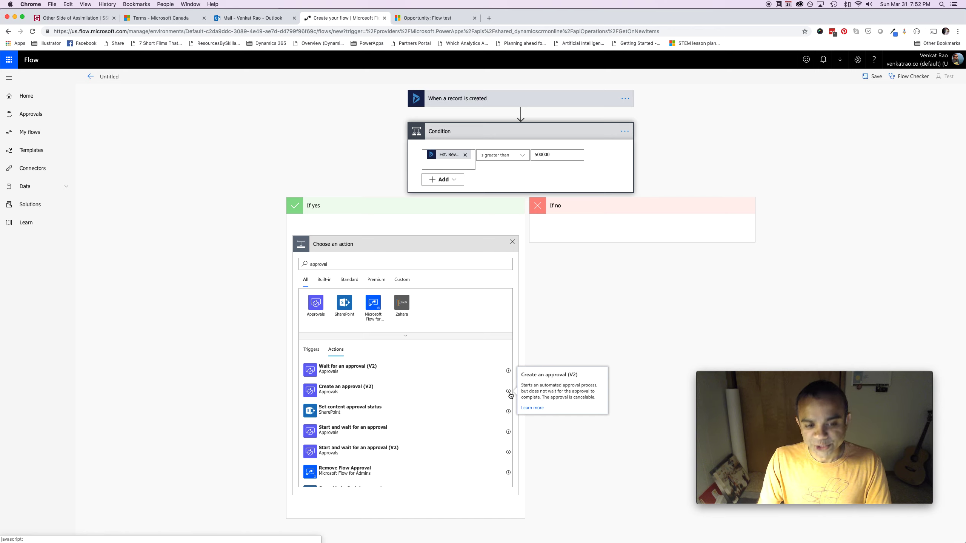
left_click(510, 434)
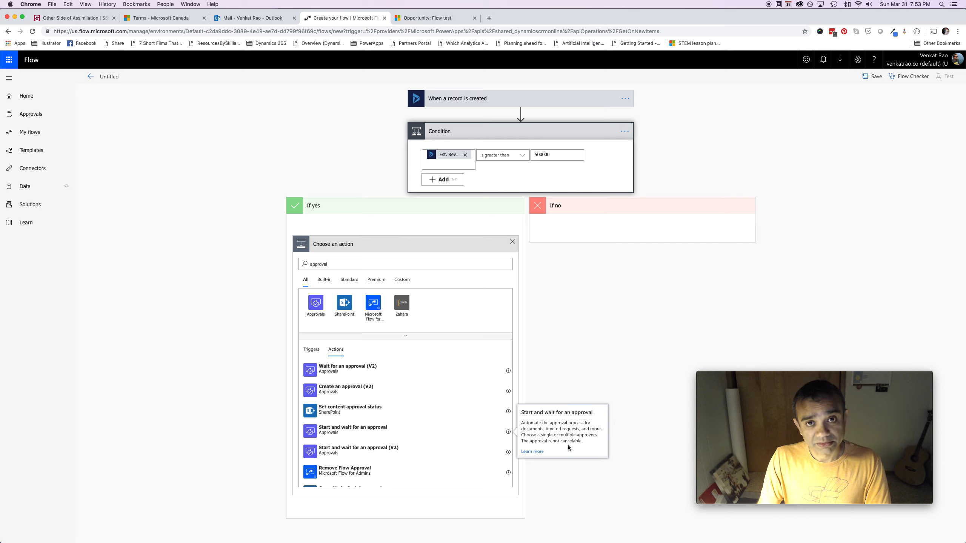
left_click(509, 453)
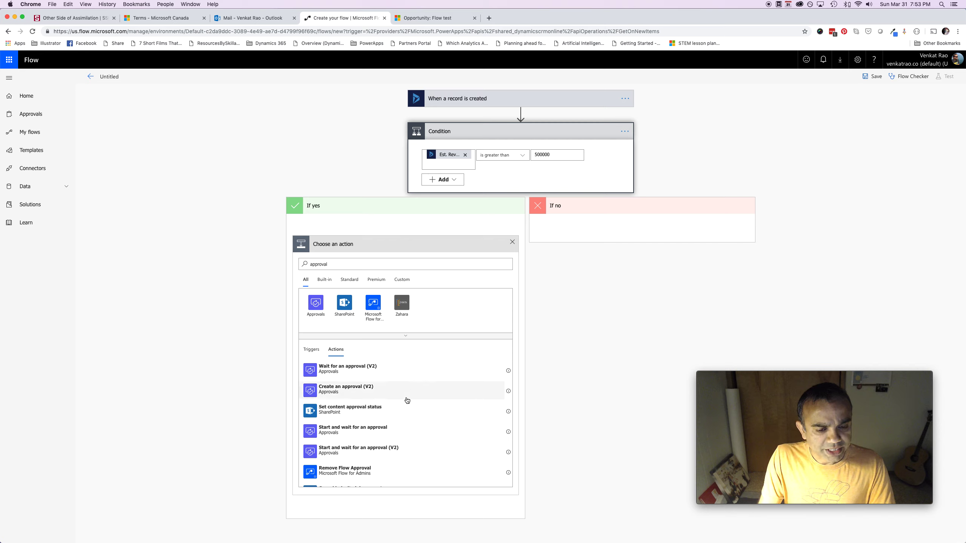
left_click(390, 452)
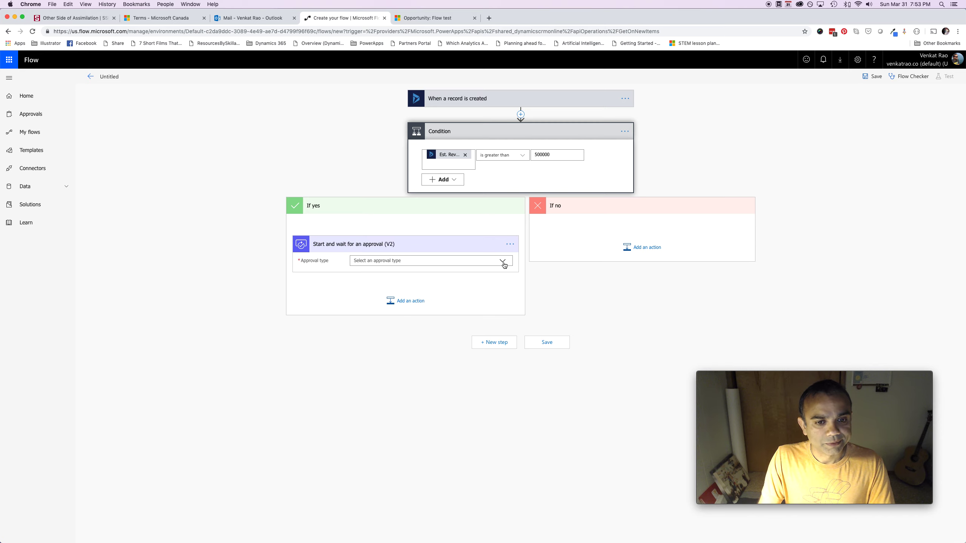
Set the approval type to Approve/Reject - First to respond
left_click(502, 262)
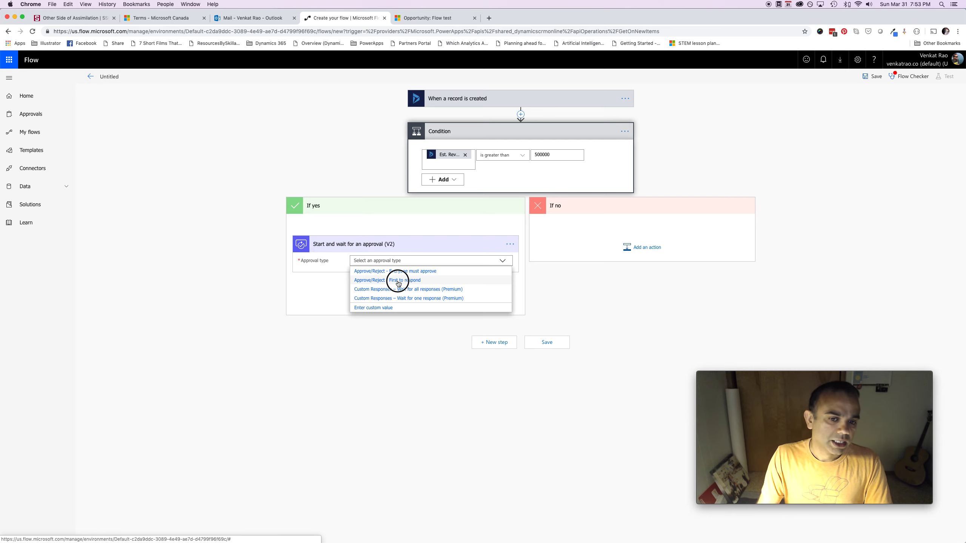
left_click(398, 281)
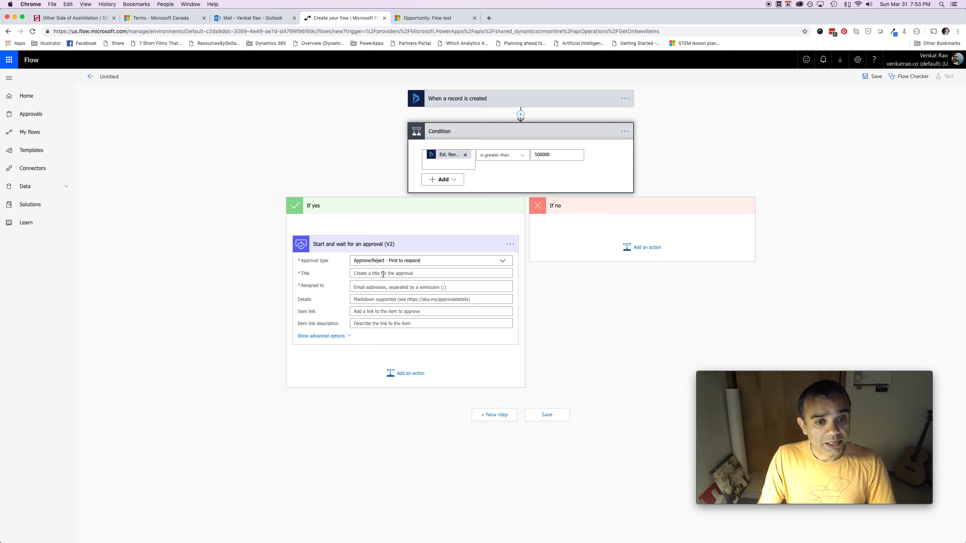
left_click(383, 274)
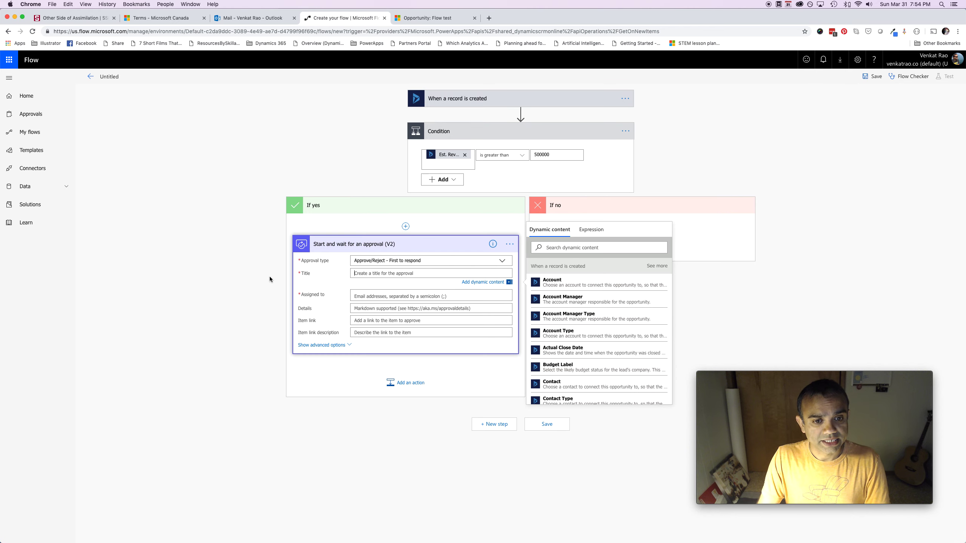
Title the approval 'Please approve:' followed by the opportunity's Topic
type("Appro")
key("BackSpace")
key("BackSpace")
key("BackSpace")
key("BackSpace")
key("BackSpace")
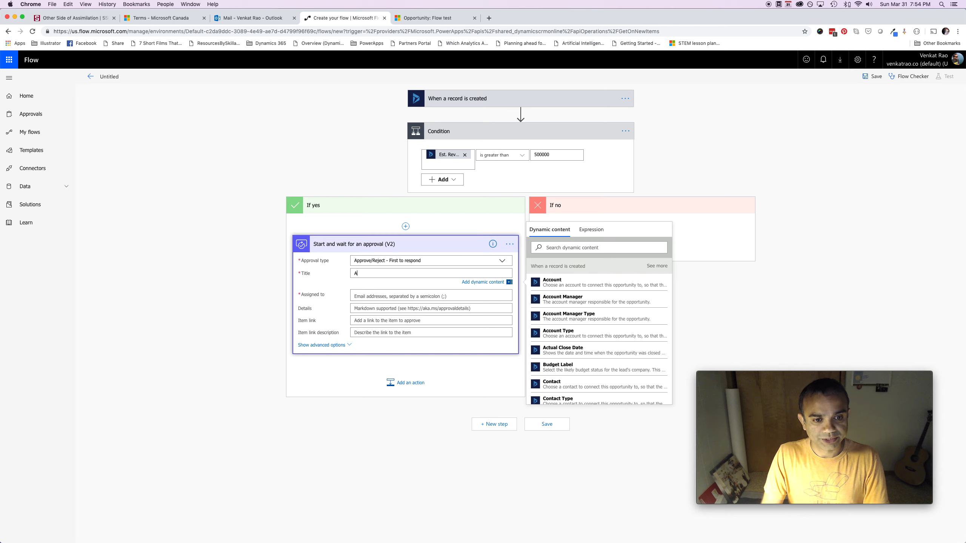
type("Please a")
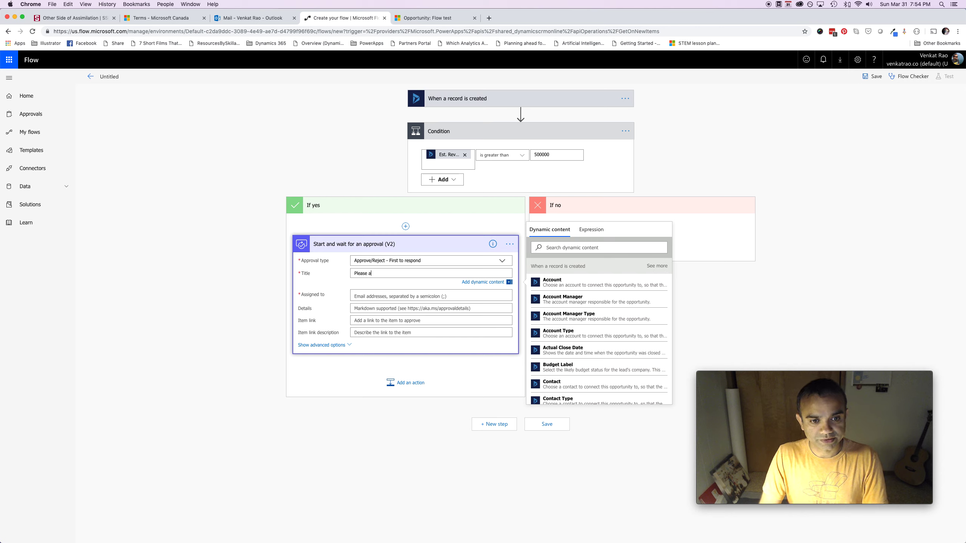
type("pprove")
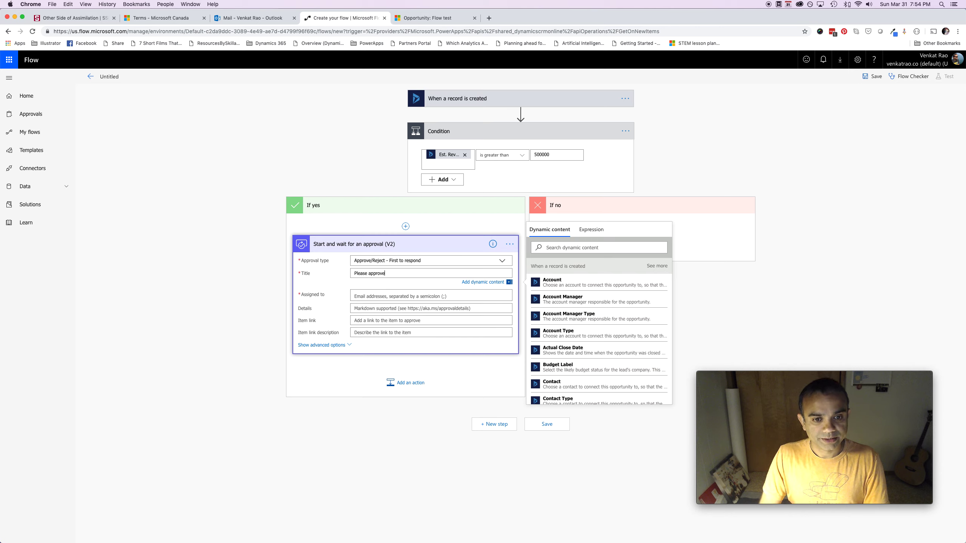
type(":")
left_click(570, 248)
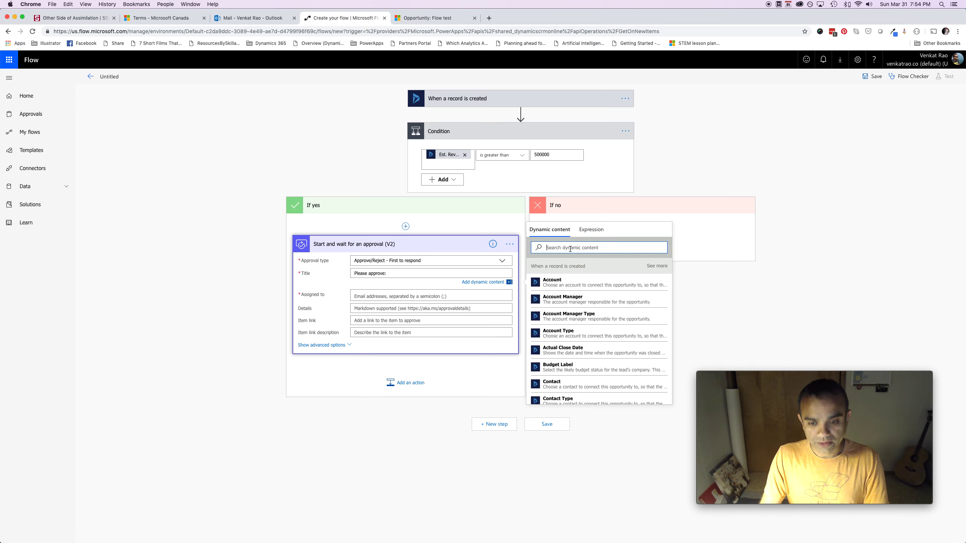
type("topic")
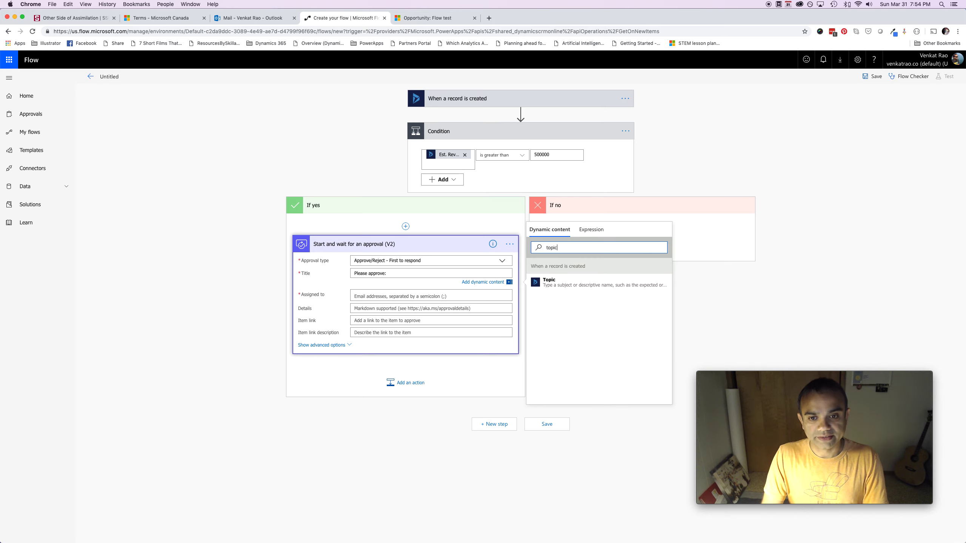
left_click(594, 284)
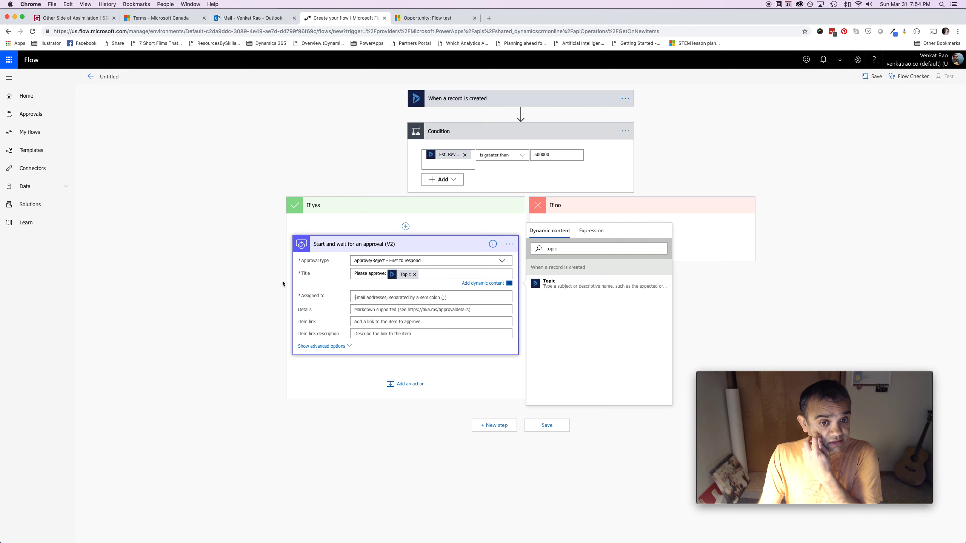
Assign the approval to the approver by entering their e-mail address
key("Tab")
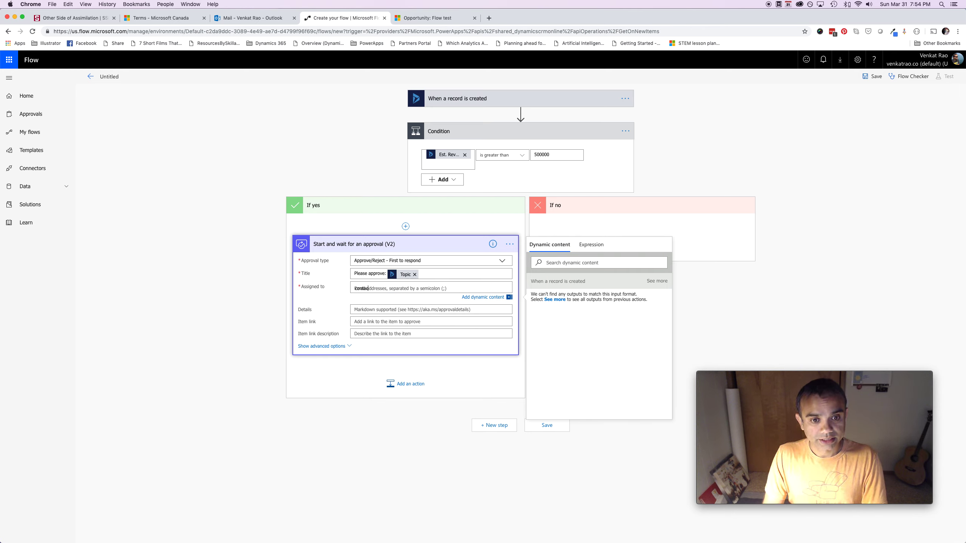
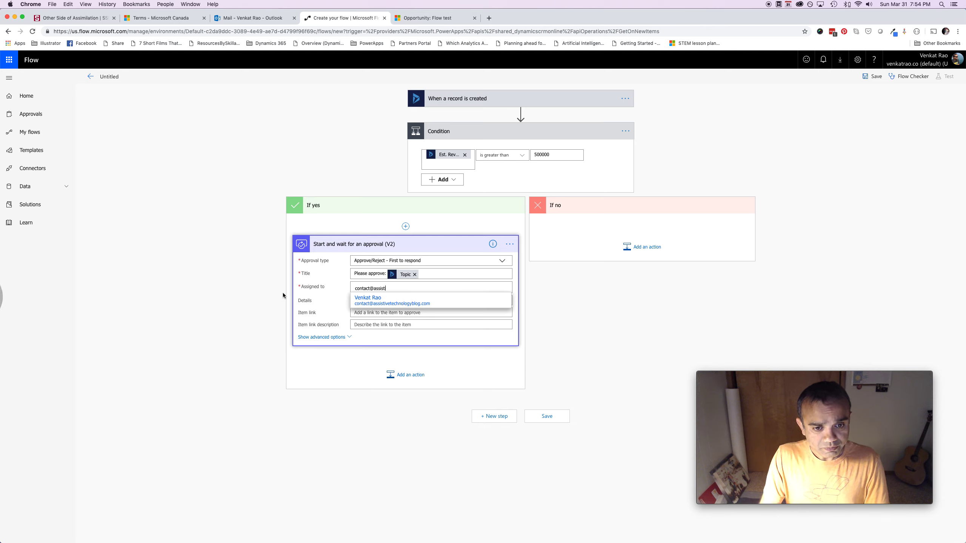
left_click(391, 305)
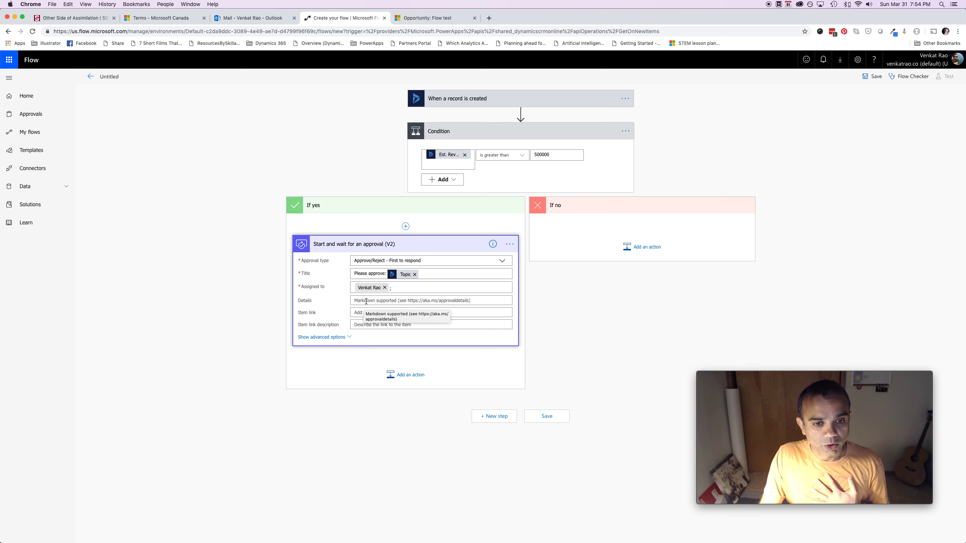
Add Est. Revenue and Est. Close Date lines with their dynamic values to the approval Details
left_click(367, 303)
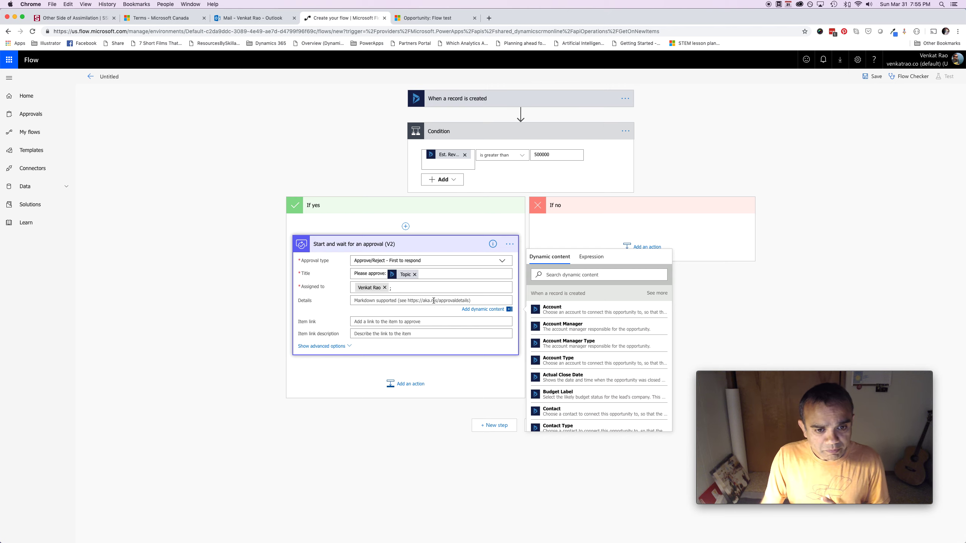
type("Est. revnue")
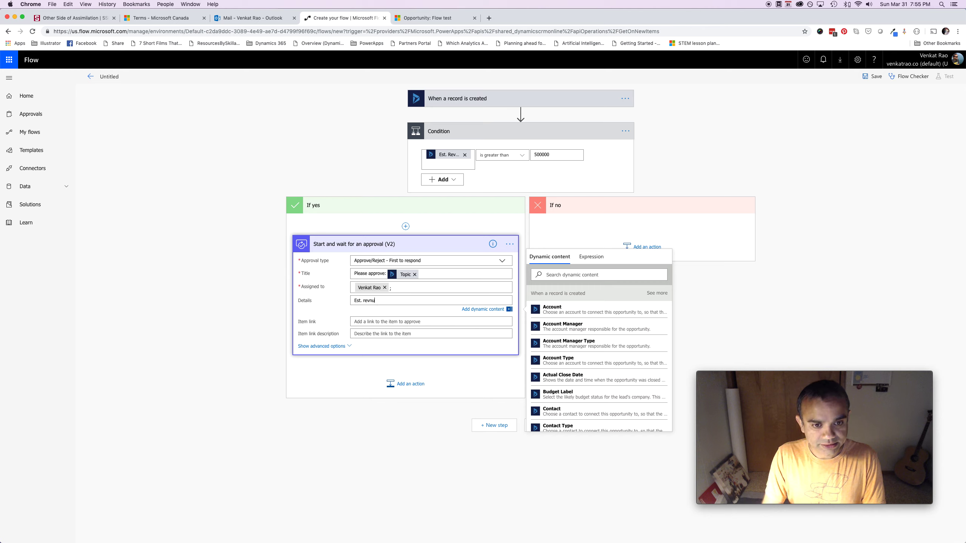
key("BackSpace")
key("BackSpace")
key("BackSpace")
type("Rev:")
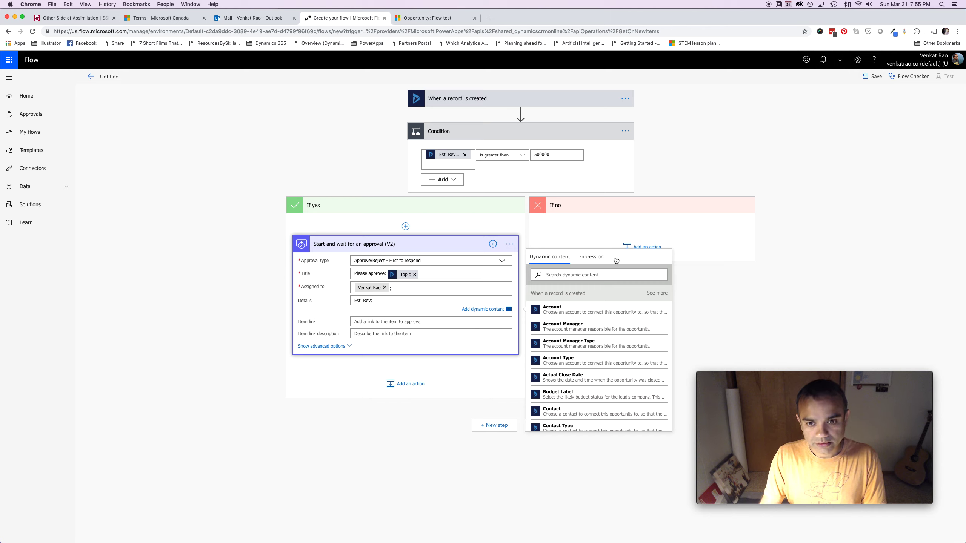
left_click(618, 278)
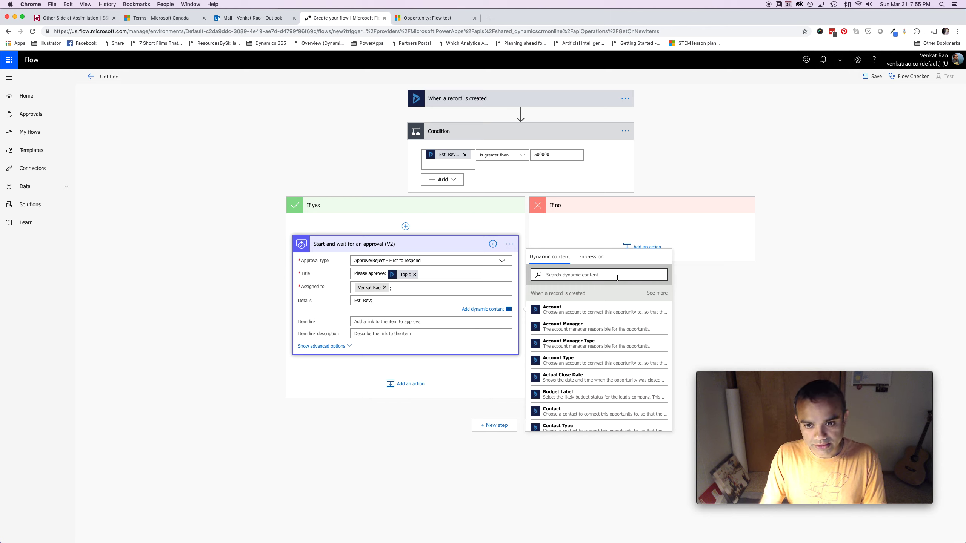
type("est")
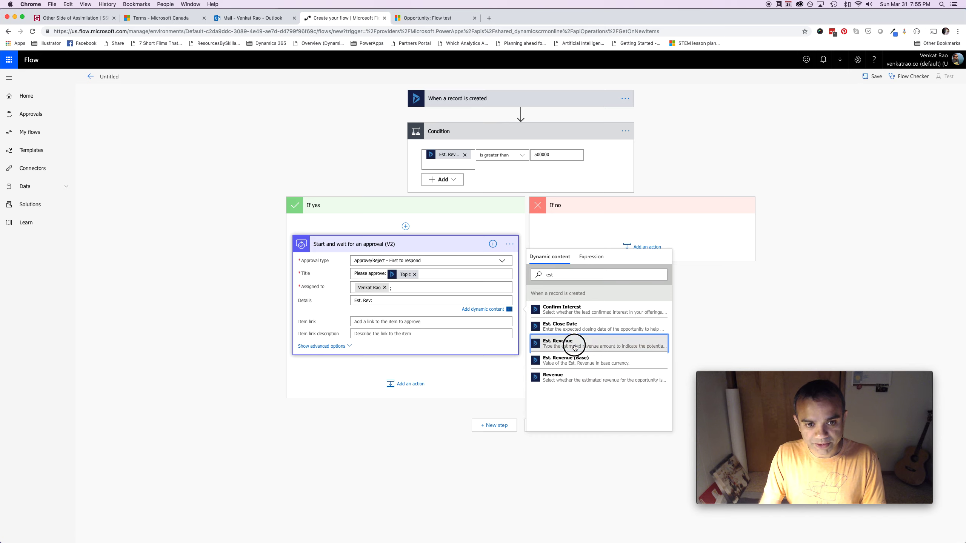
left_click(559, 343)
key("Return")
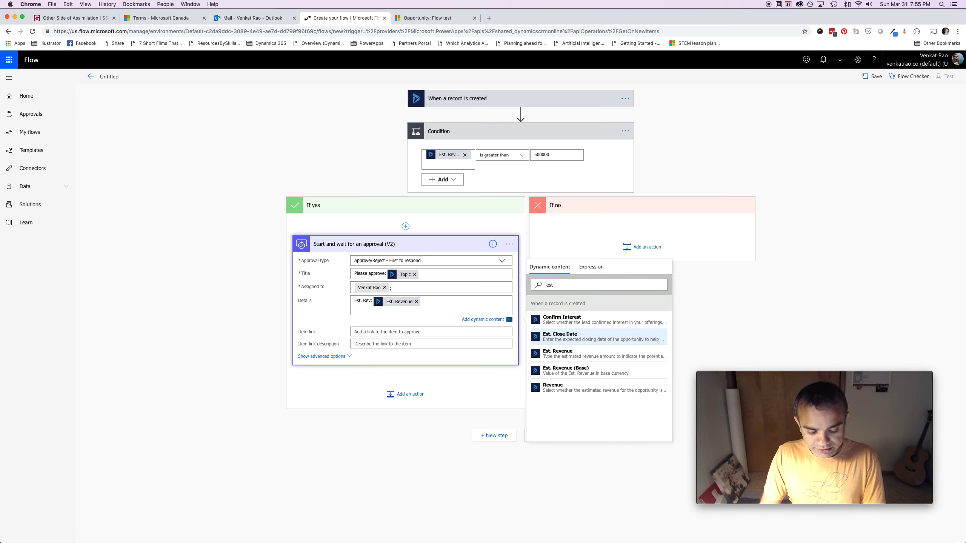
type("Est. Close Date:")
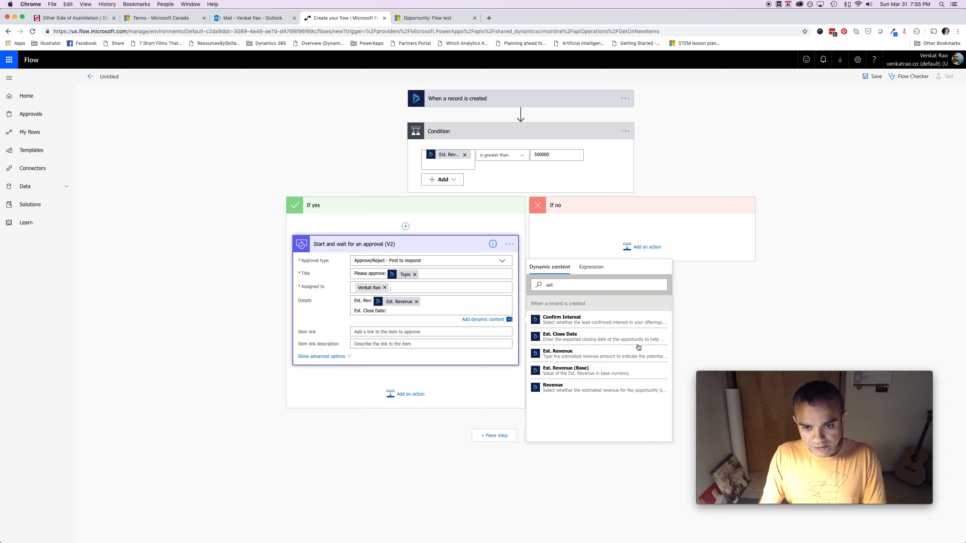
left_click(583, 337)
Add a Customer: line with the Contact field, then the first line 'Please approve or reject the following:'
key("Return")
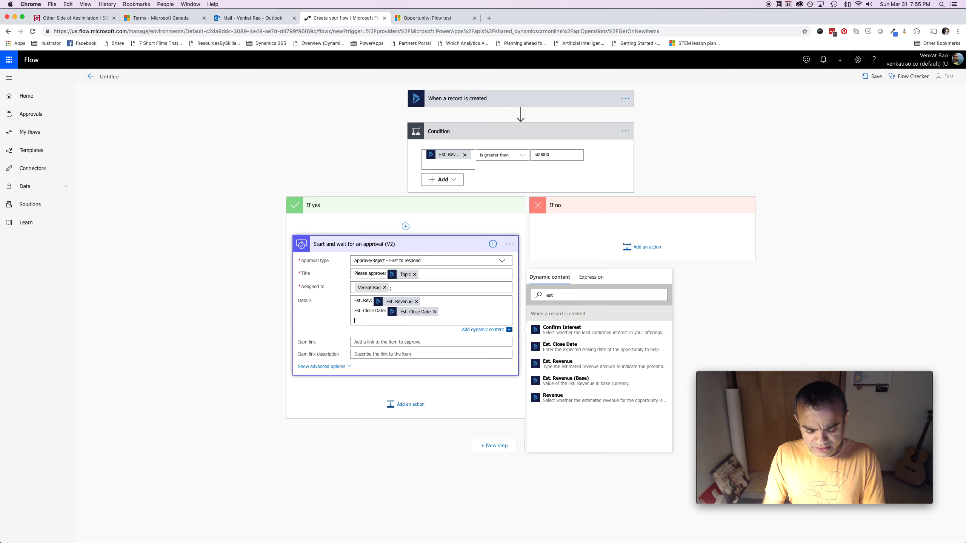
type("Customr")
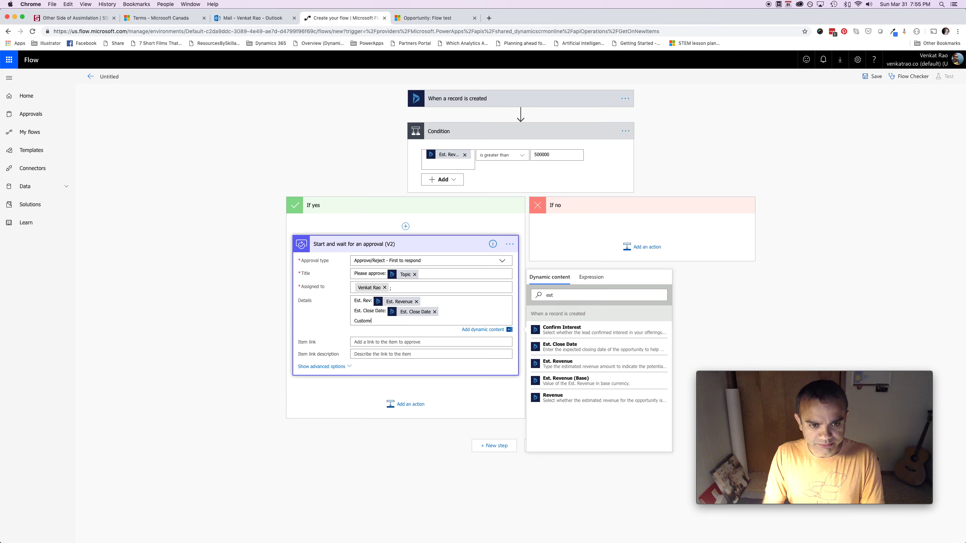
key("BackSpace")
type("er:")
triple_click(561, 300)
type("cont")
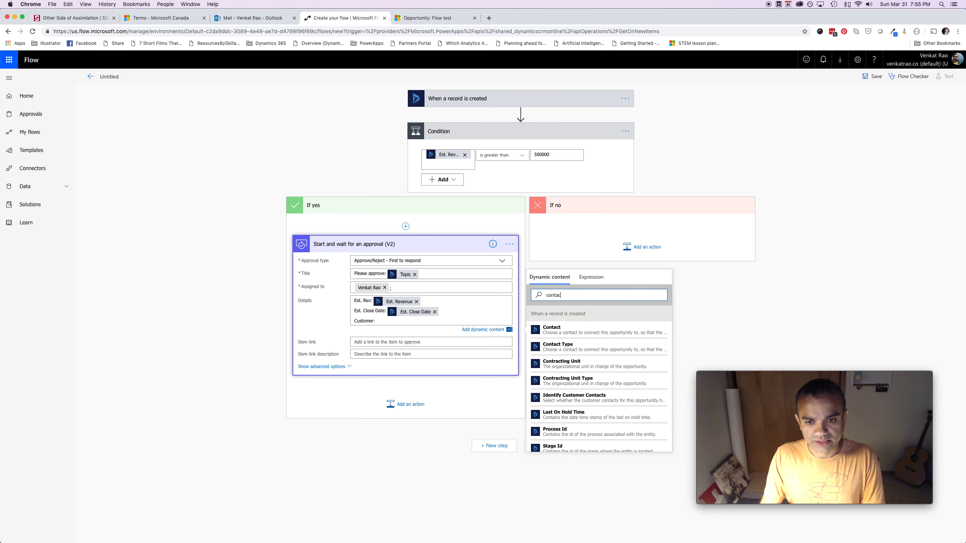
type("ac")
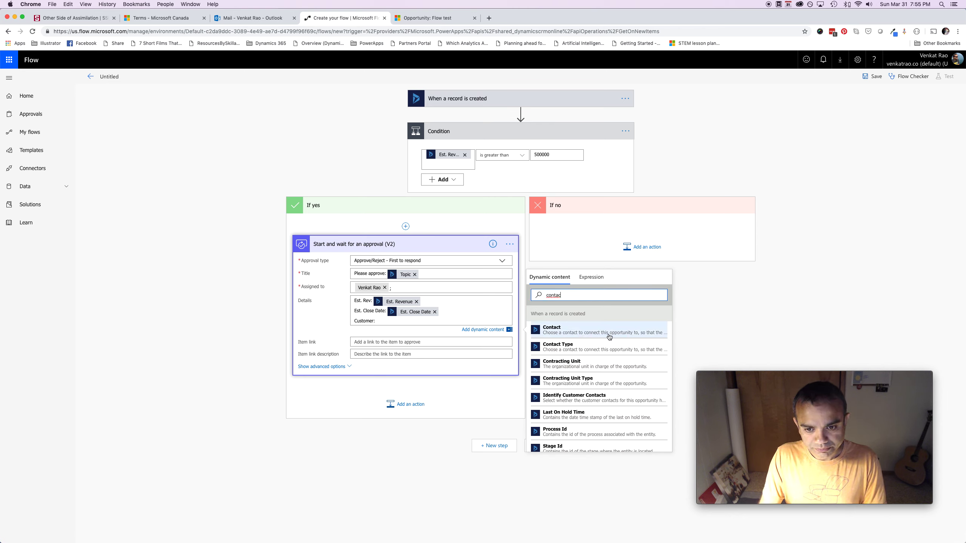
left_click(609, 336)
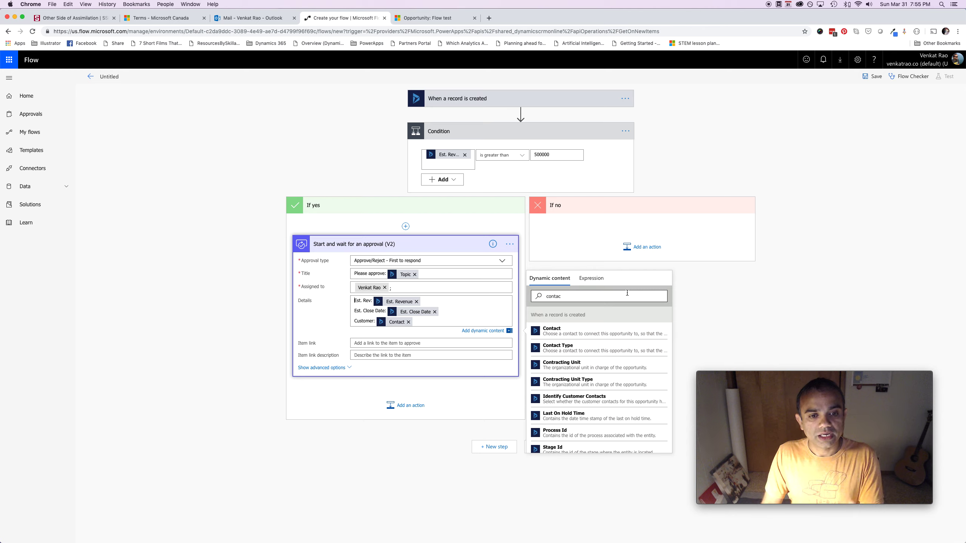
key("Return")
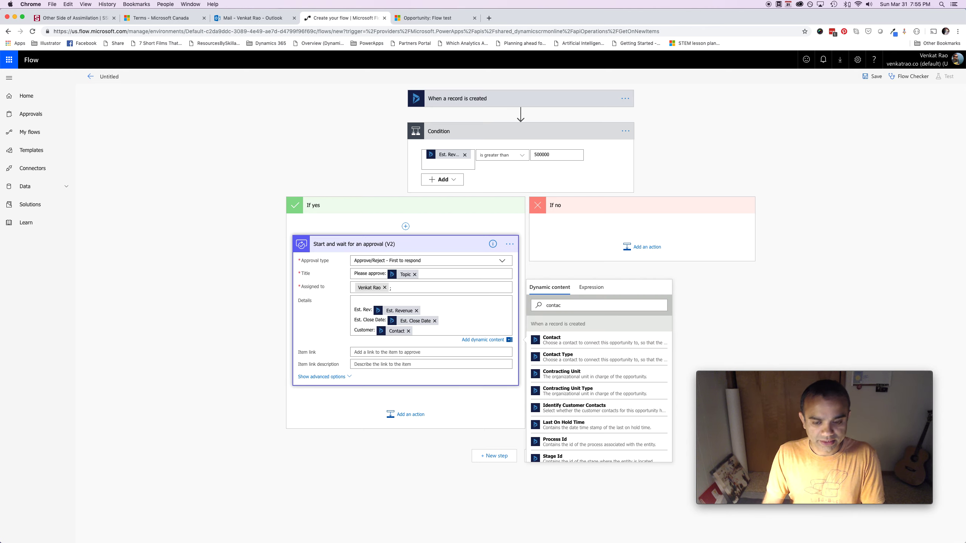
type("Please approv")
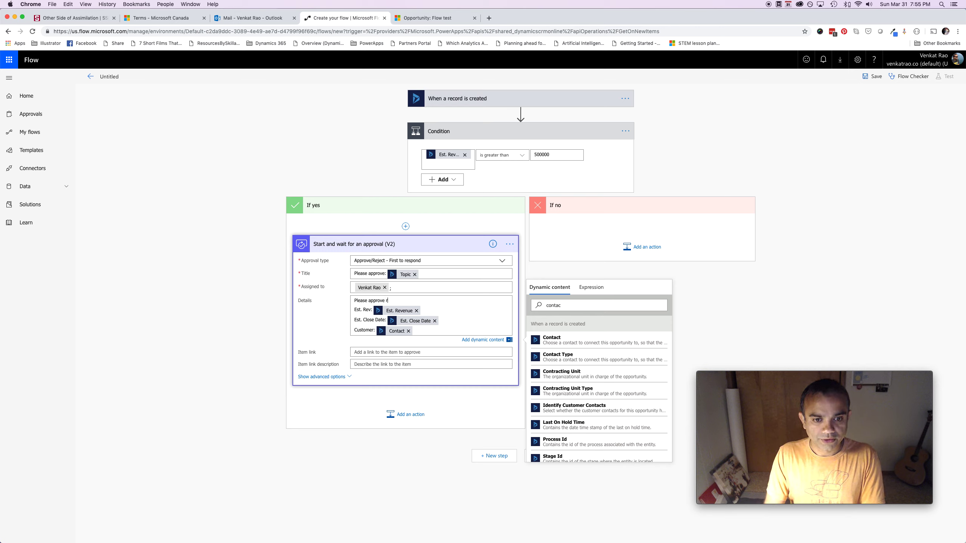
type("e or reject the following")
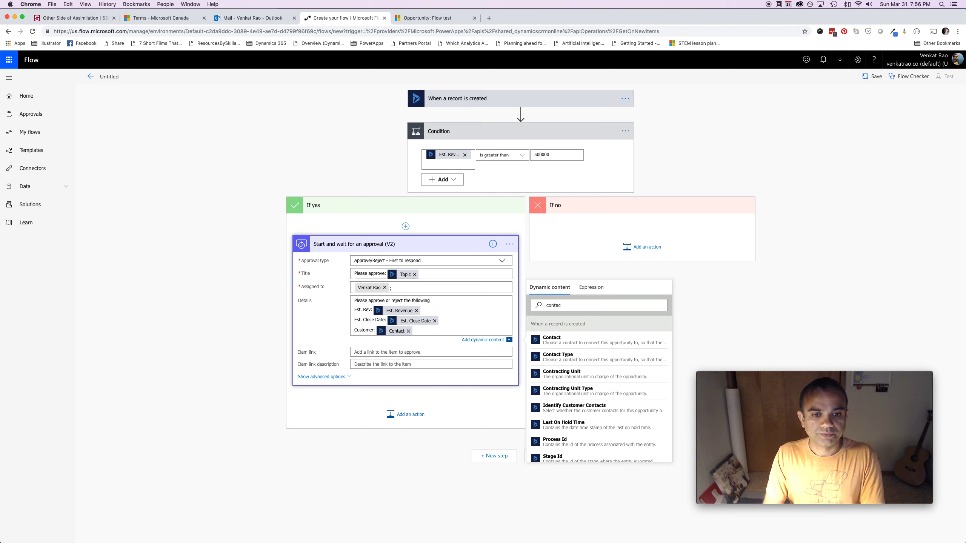
type(":")
key("Return")
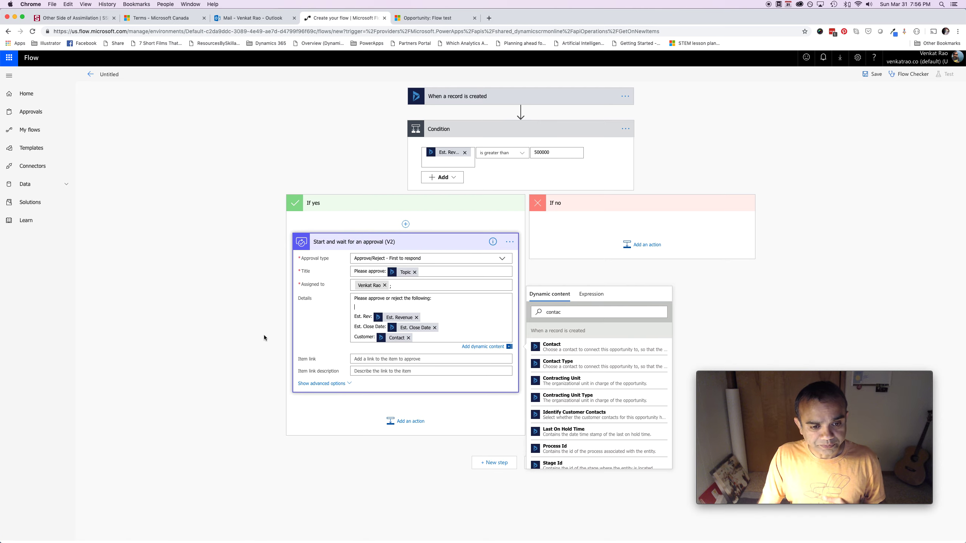
Reveal the approval's advanced options, including Requestor and notifications set to Yes
left_click(340, 385)
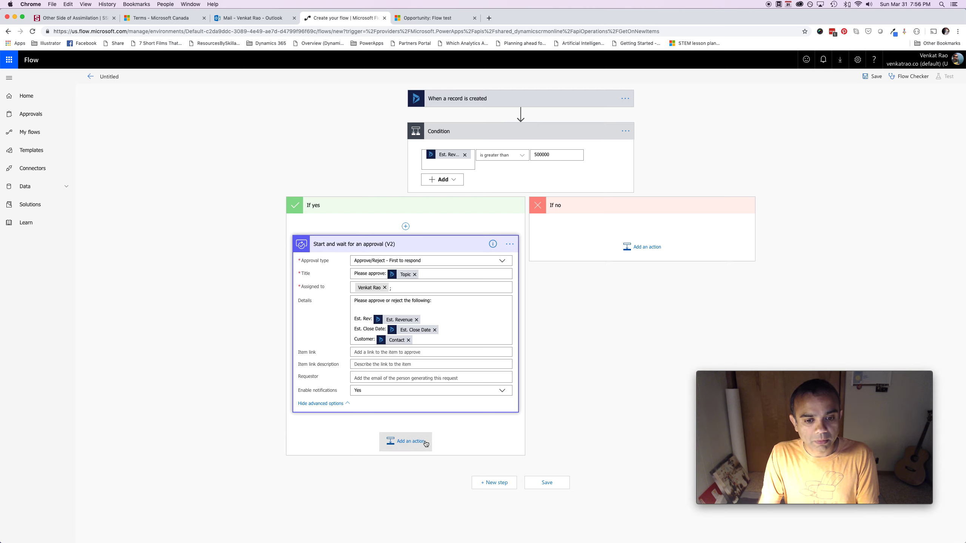
left_click(410, 442)
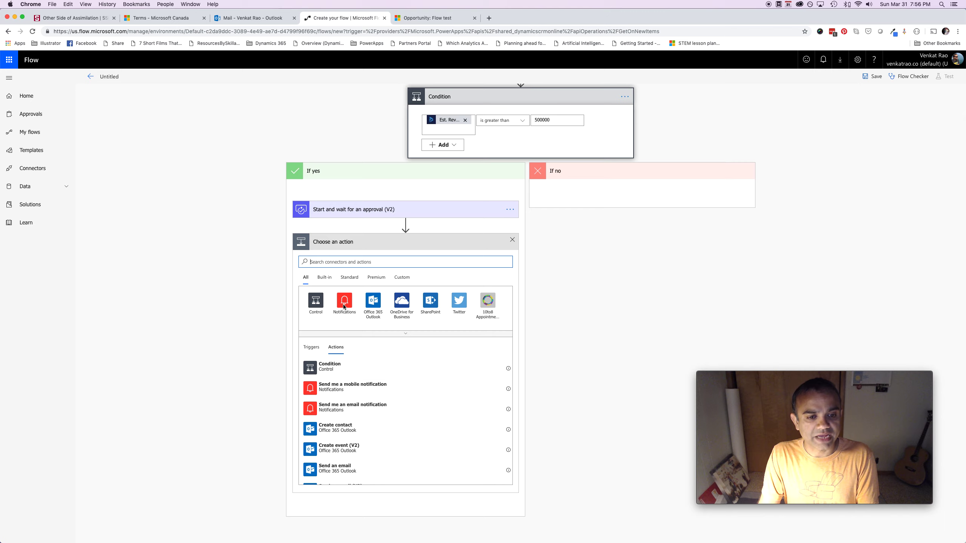
Add a Switch evaluating the approval's Outcome, with its first Case equal to 'approve'
type("switch")
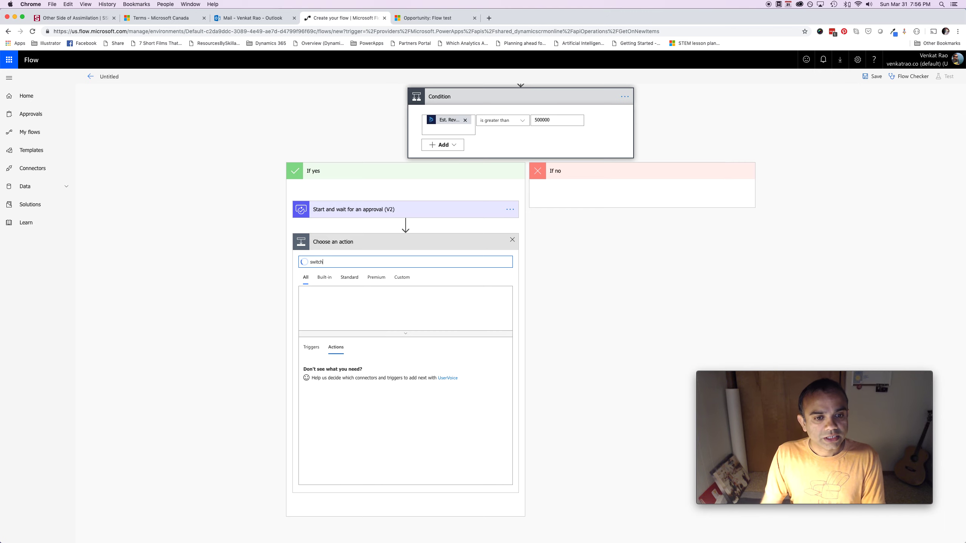
left_click(348, 366)
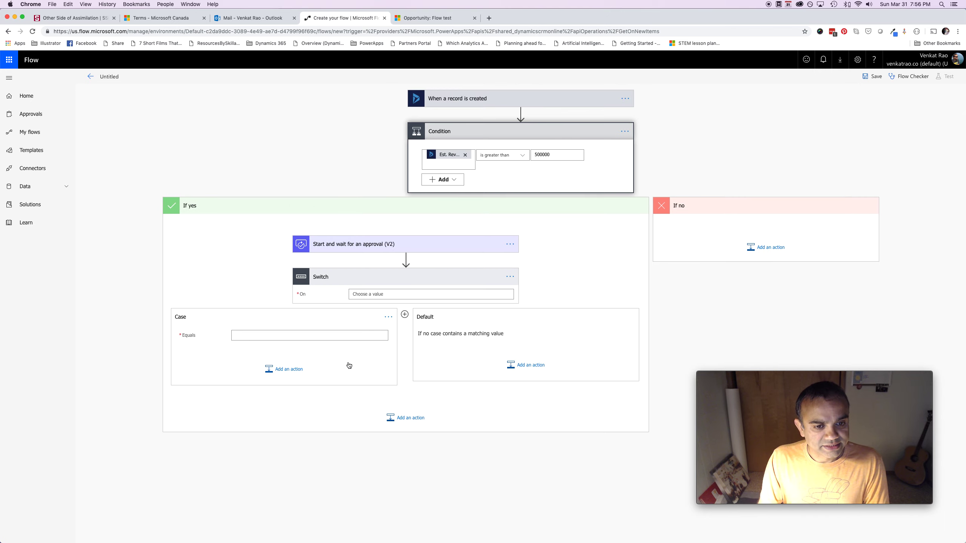
left_click(380, 294)
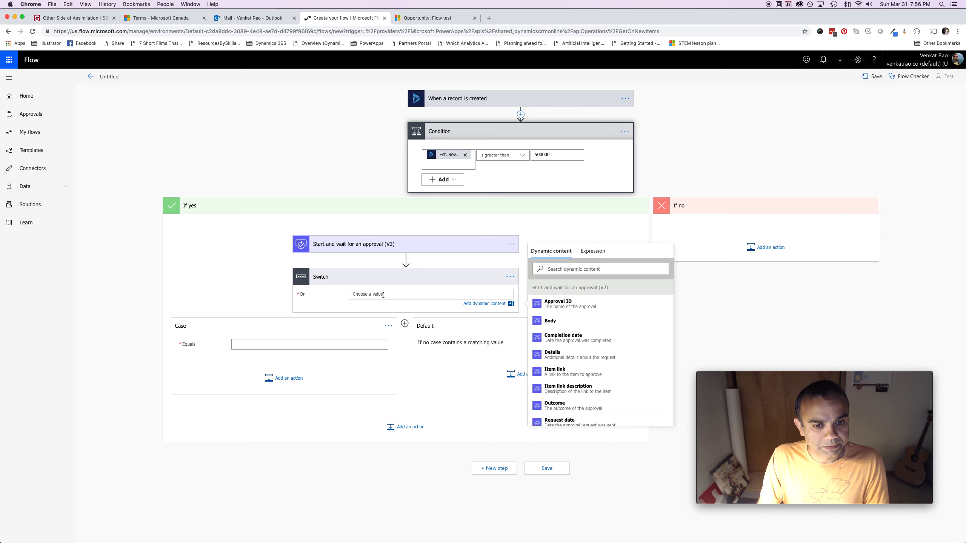
left_click(601, 410)
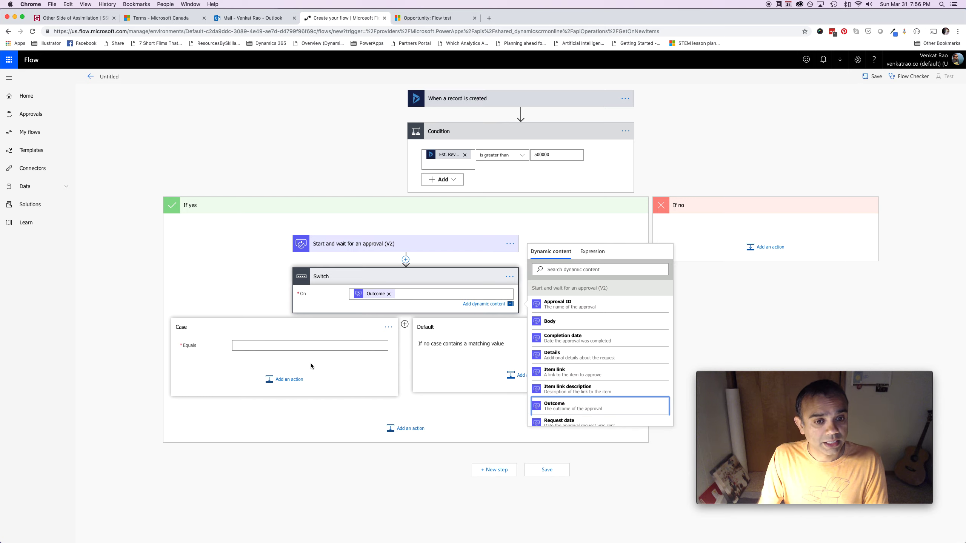
left_click(196, 303)
type("approve")
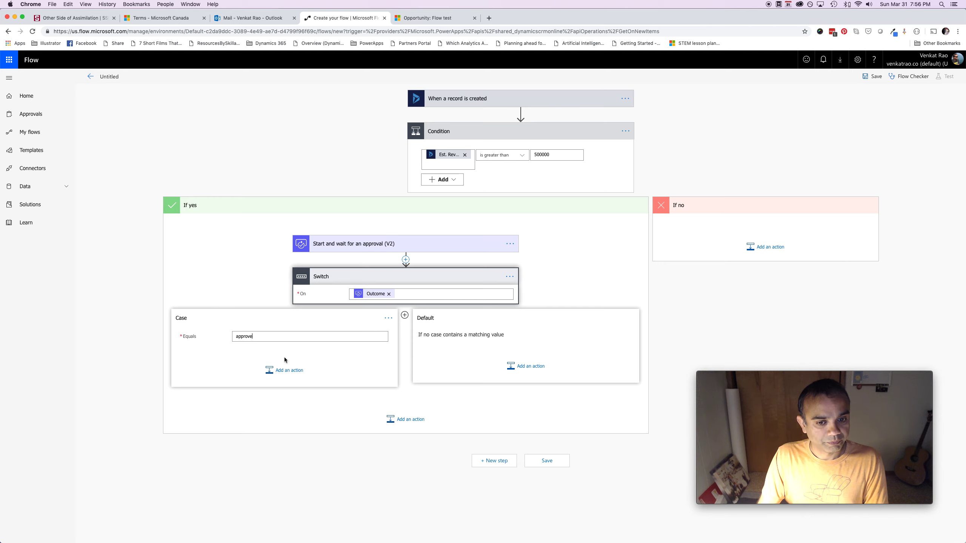
left_click(285, 371)
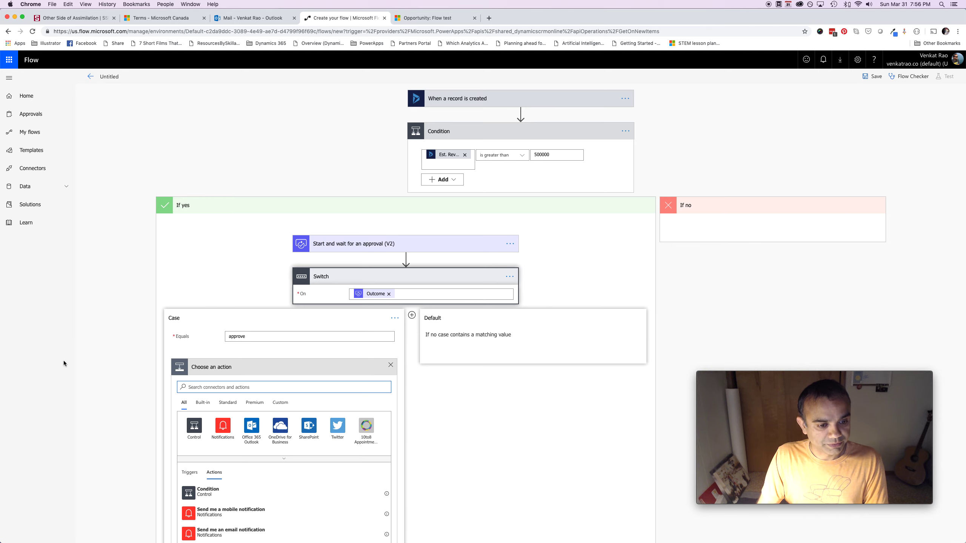
Add a 'Send me an email notification' action with Subject 'Approved' plus the opportunity Topic
scroll(297, 463, "down", 2)
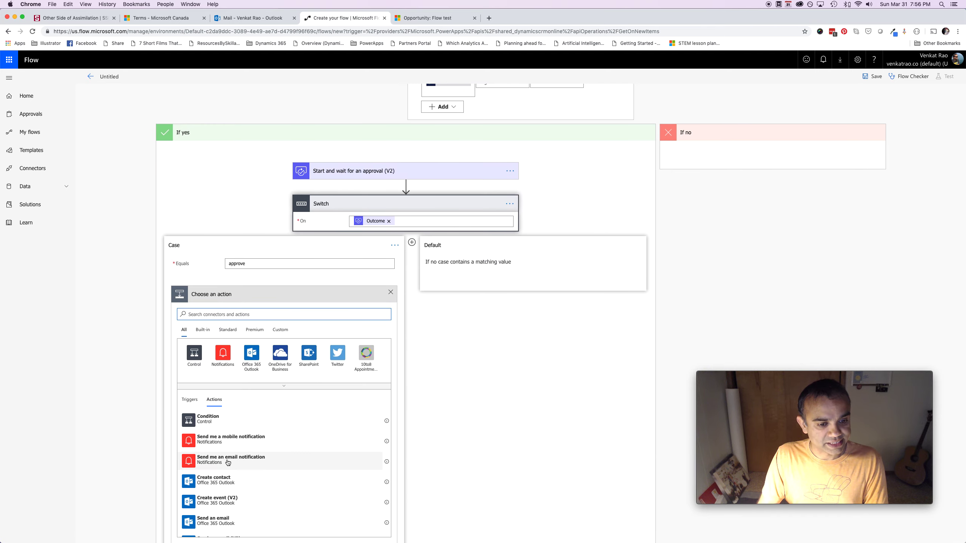
left_click(260, 467)
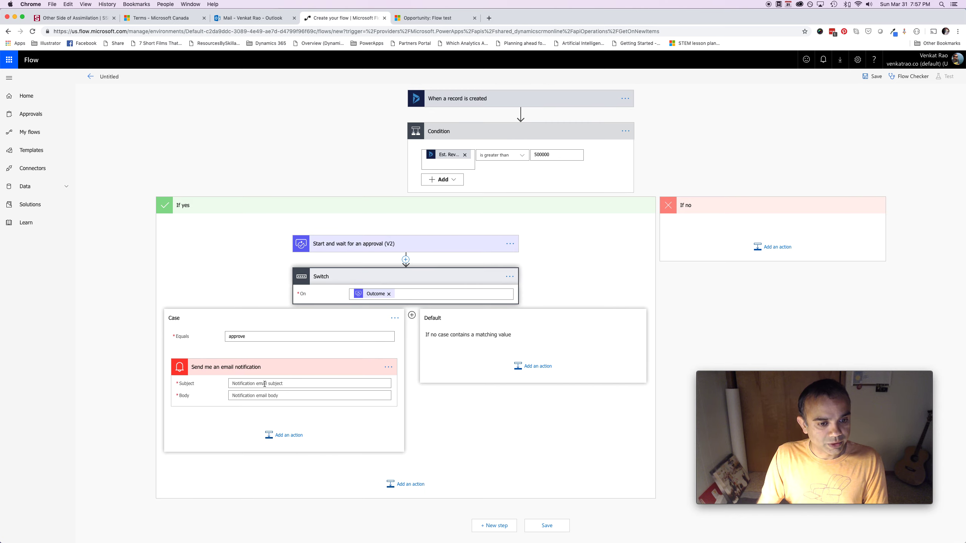
left_click(264, 384)
type("Approved:")
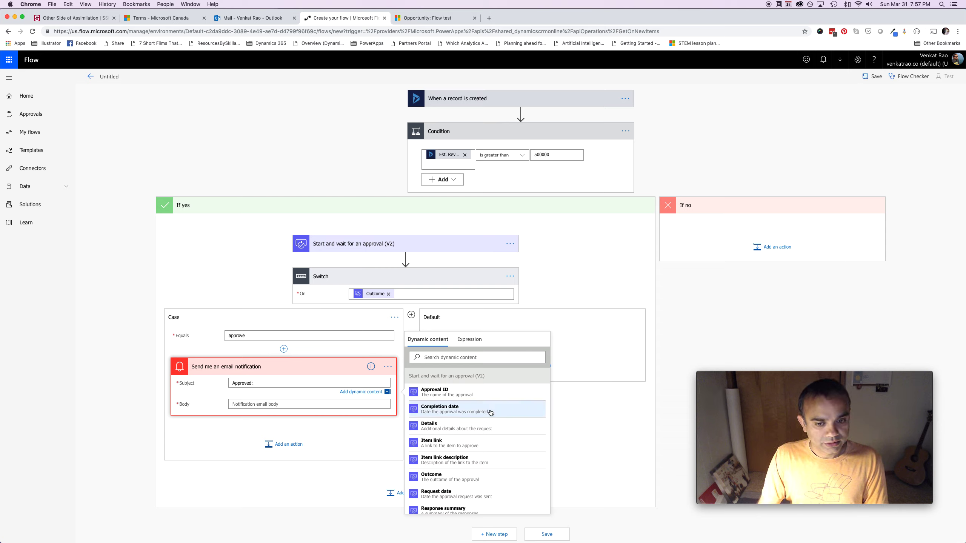
scroll(468, 443, "down", 2)
scroll(468, 443, "down", 4)
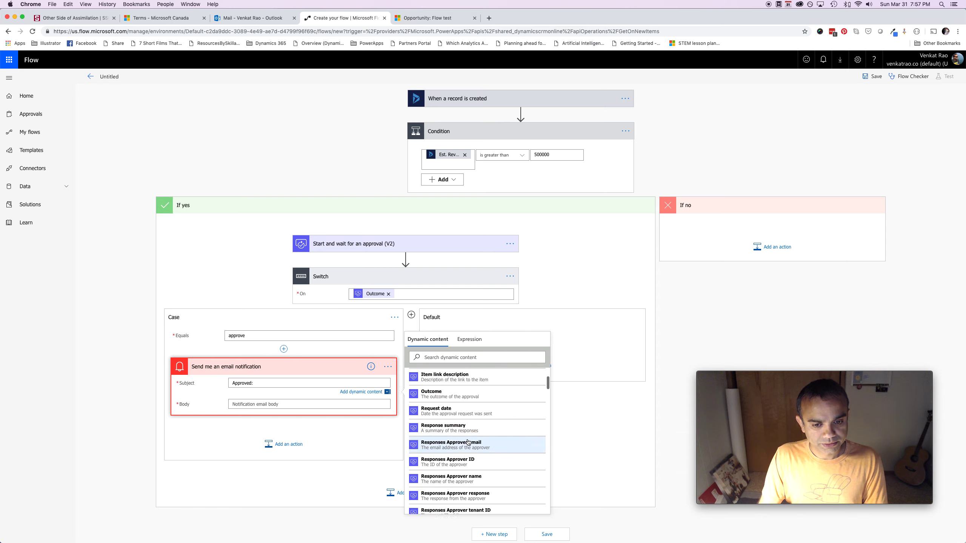
left_click(475, 358)
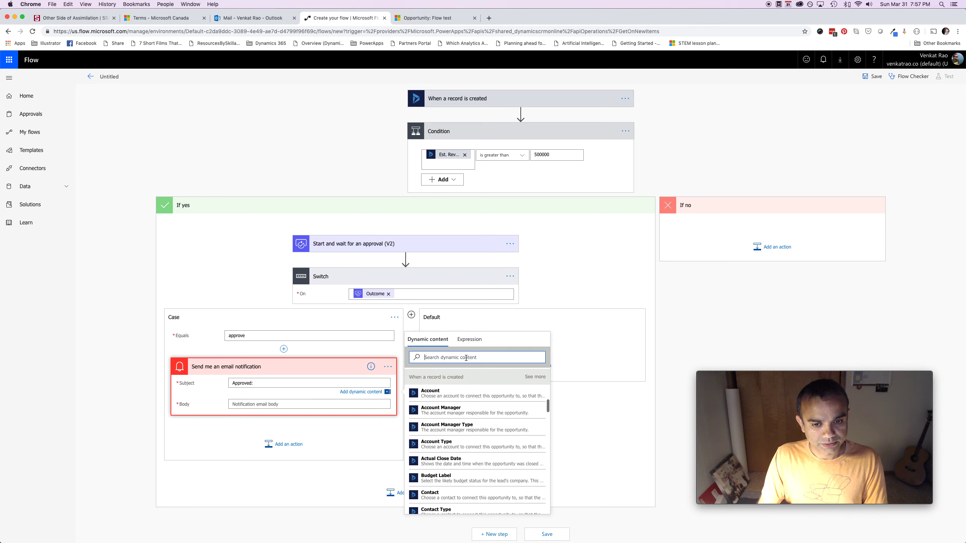
type("topic")
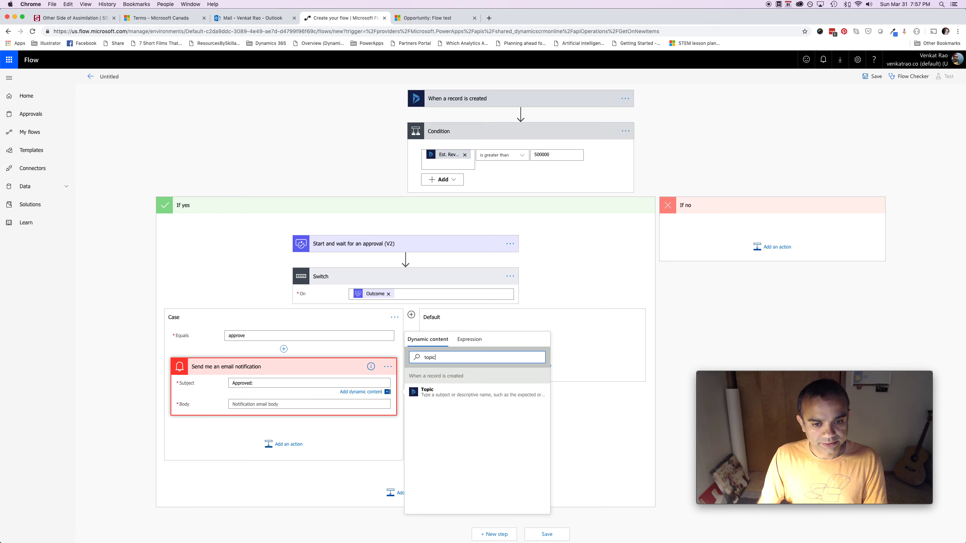
left_click(474, 397)
Write the email Body 'This request was approved. Here is what your requestor said:'
left_click(272, 404)
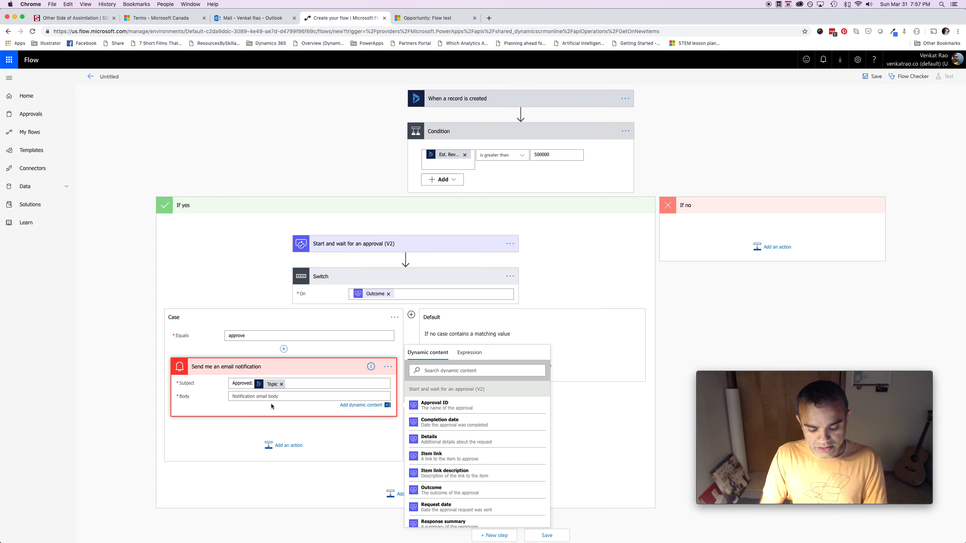
type("This req")
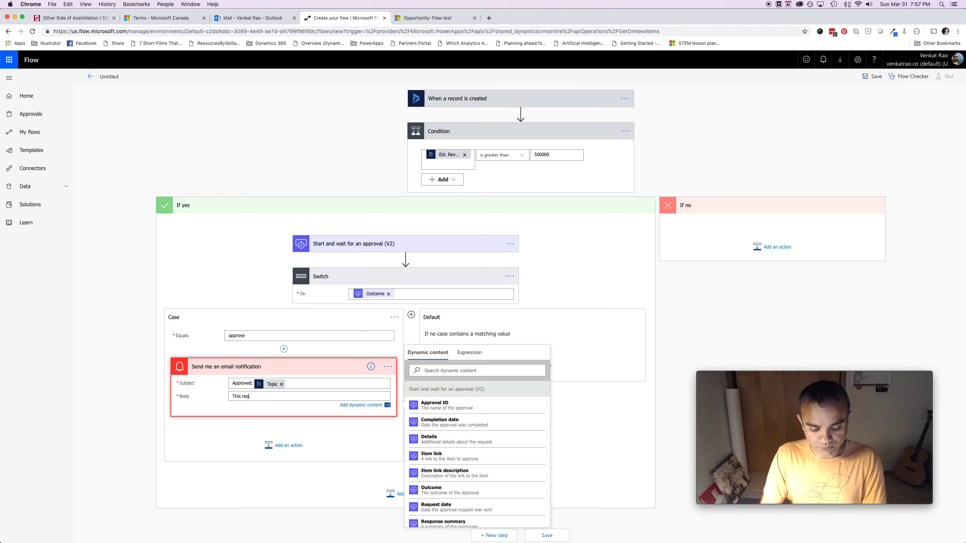
type("uest was approved. Here is w")
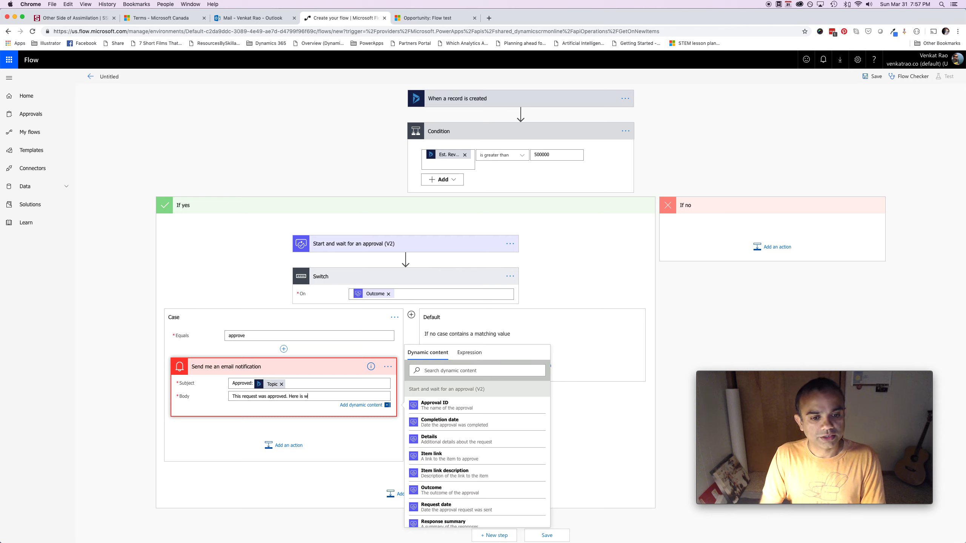
type("hat your requestor sai")
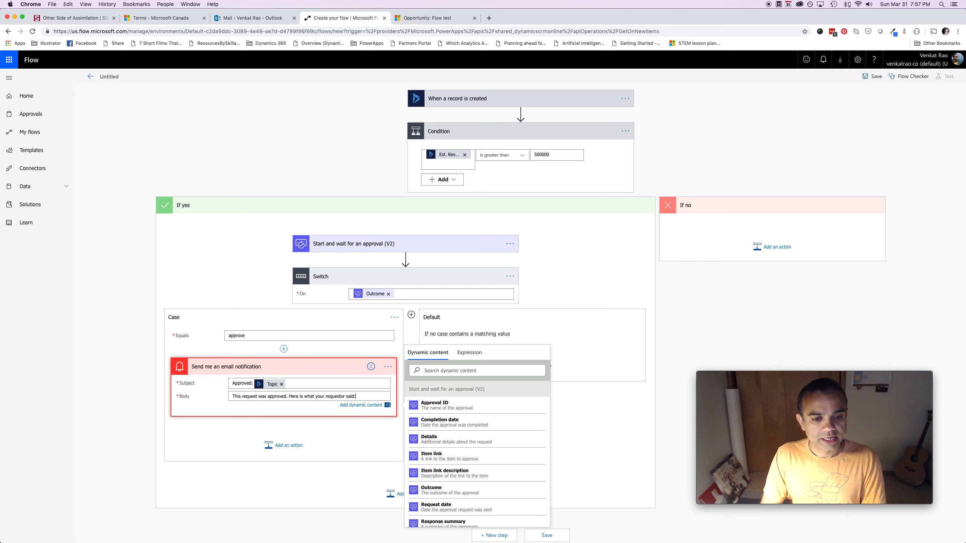
type("d:")
key("Return")
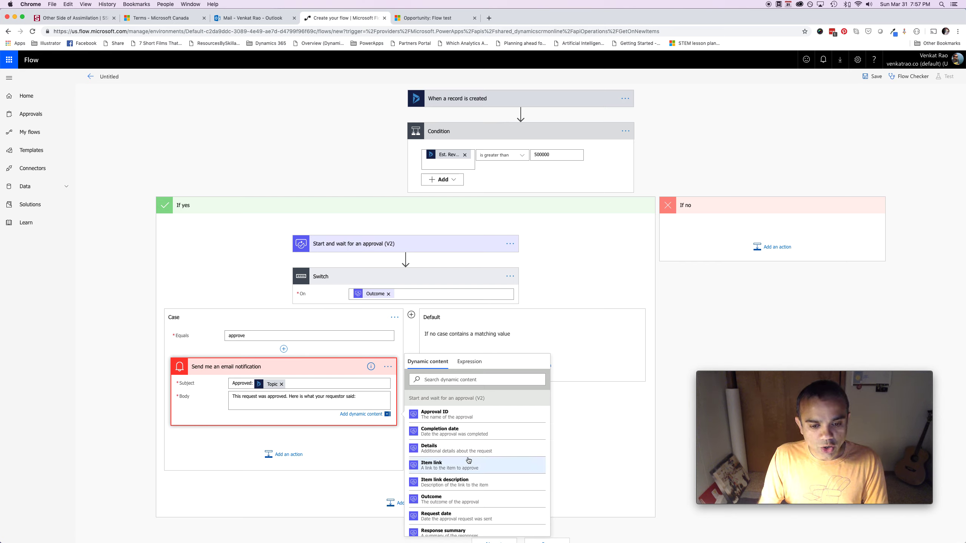
scroll(470, 461, "down", 3)
scroll(471, 461, "down", 1)
scroll(470, 461, "down", 6)
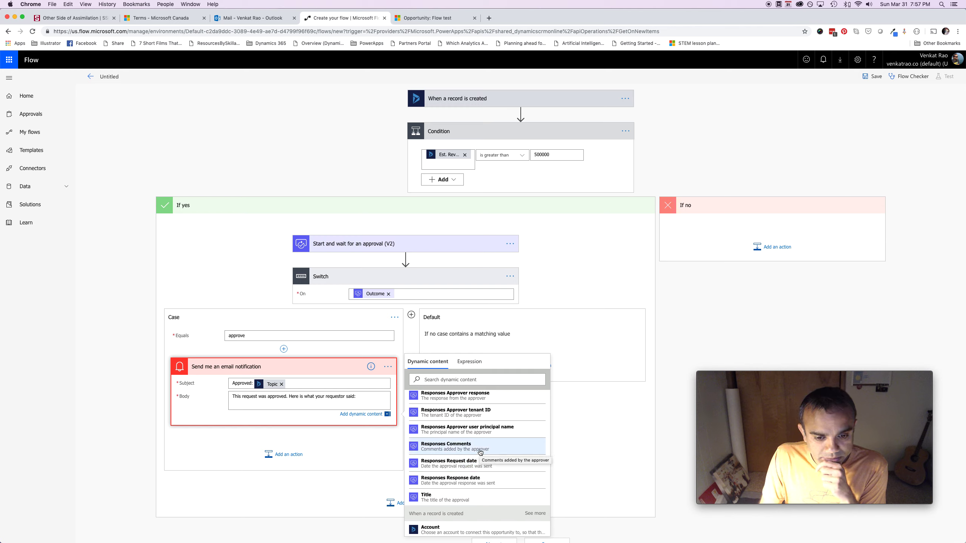
Append the approver's Responses Comments to the Body and dismiss the Apply to each notice
left_click(481, 453)
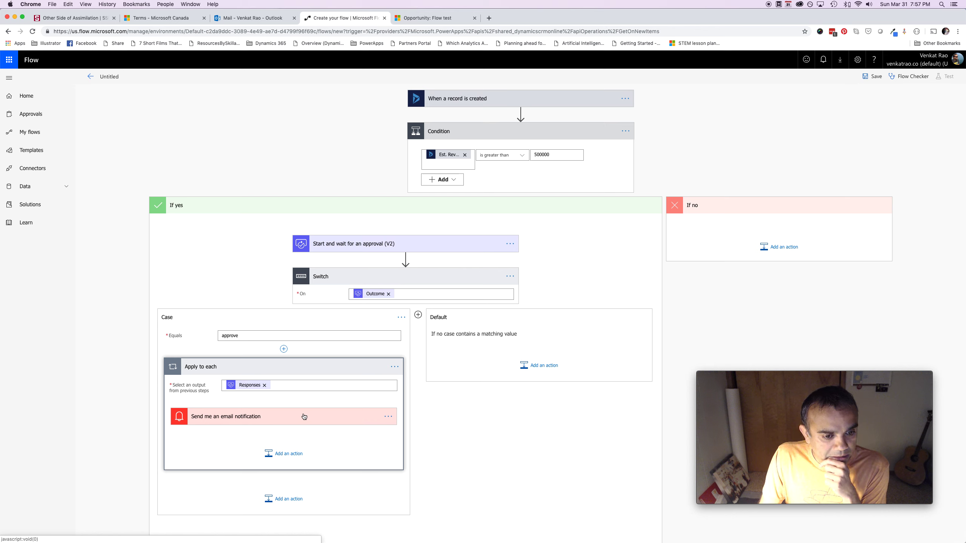
left_click(330, 423)
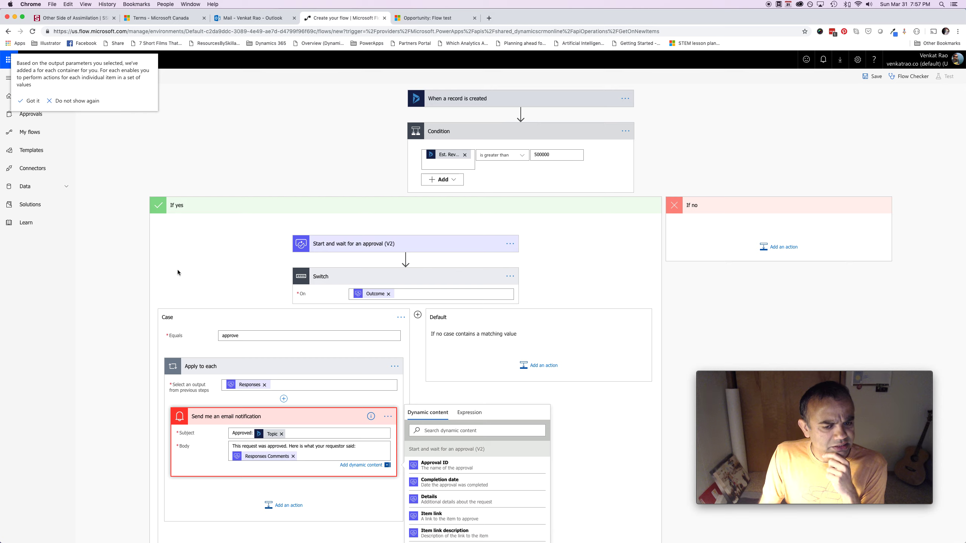
scroll(551, 321, "up", 1)
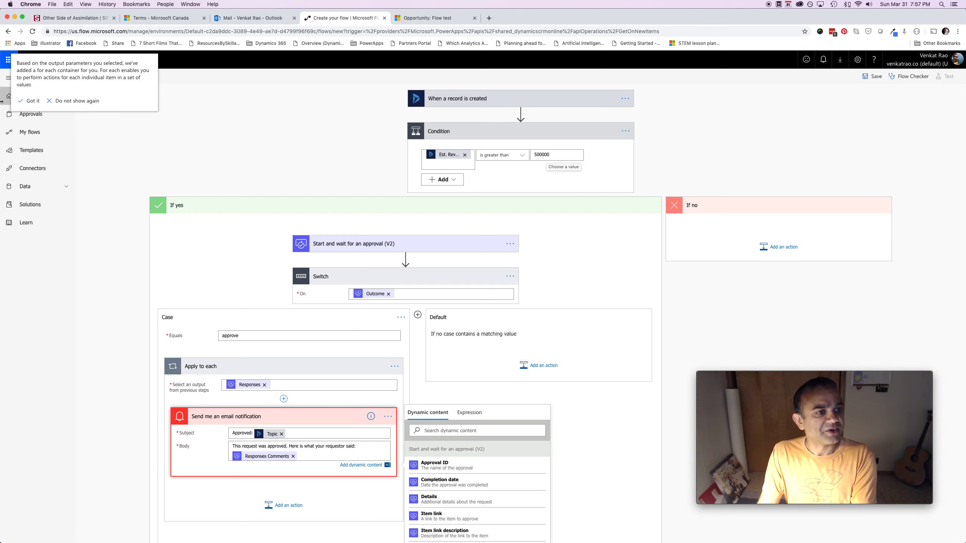
left_click(30, 101)
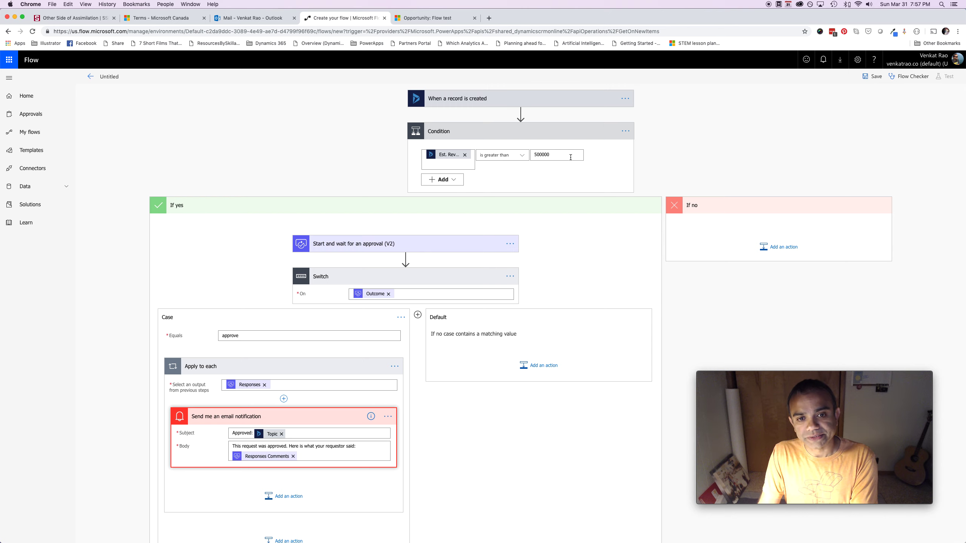
left_click(395, 248)
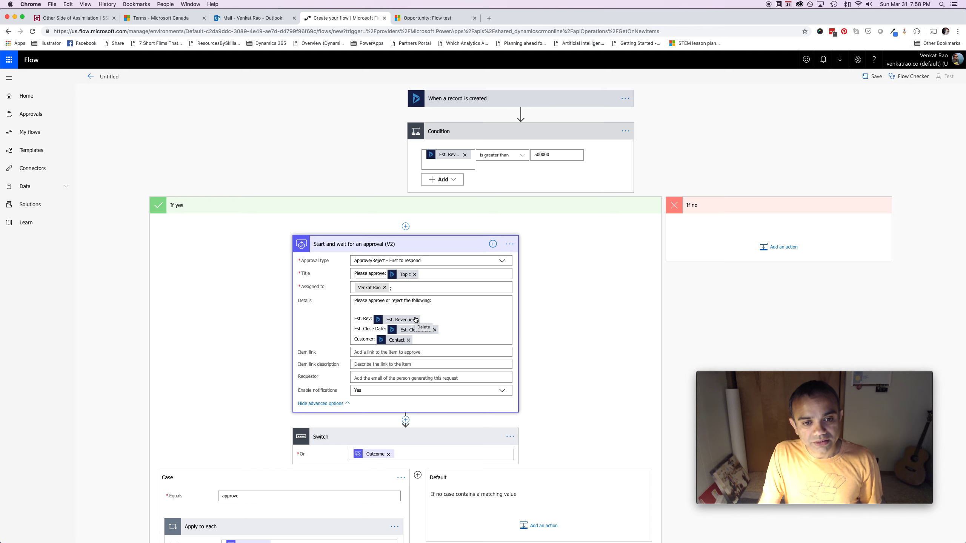
scroll(483, 305, "down", 3)
scroll(483, 302, "down", 3)
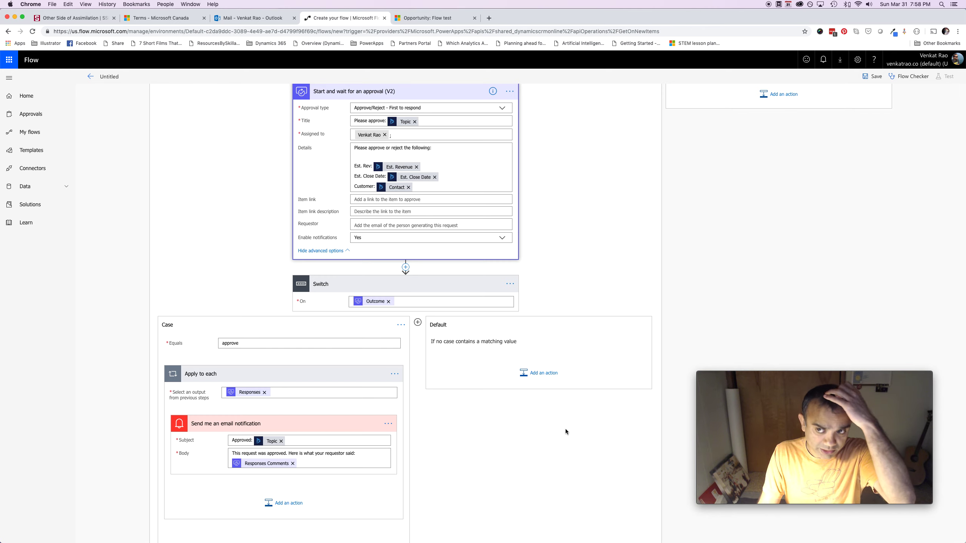
scroll(566, 428, "up", 4)
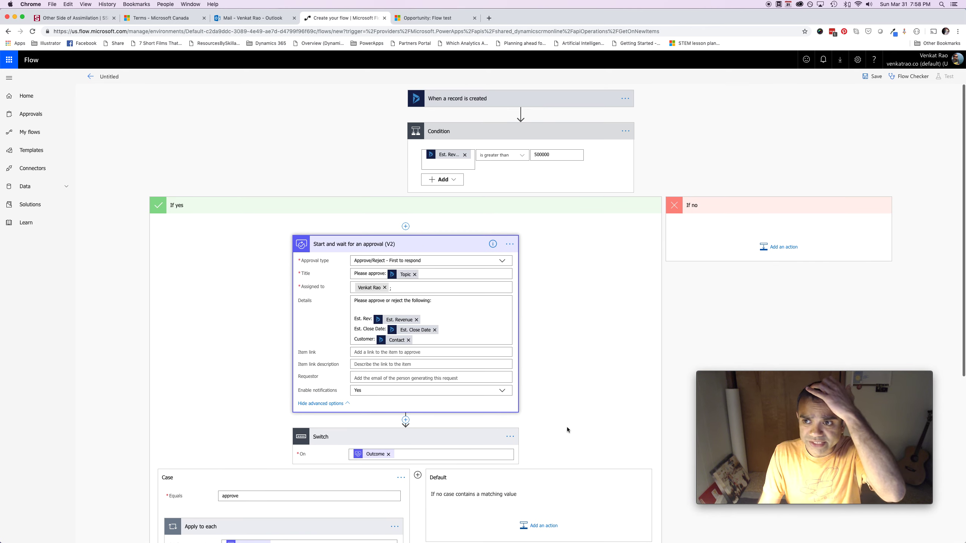
Save the flow, rename it 'Basic Approval Email', and save it again
left_click(873, 82)
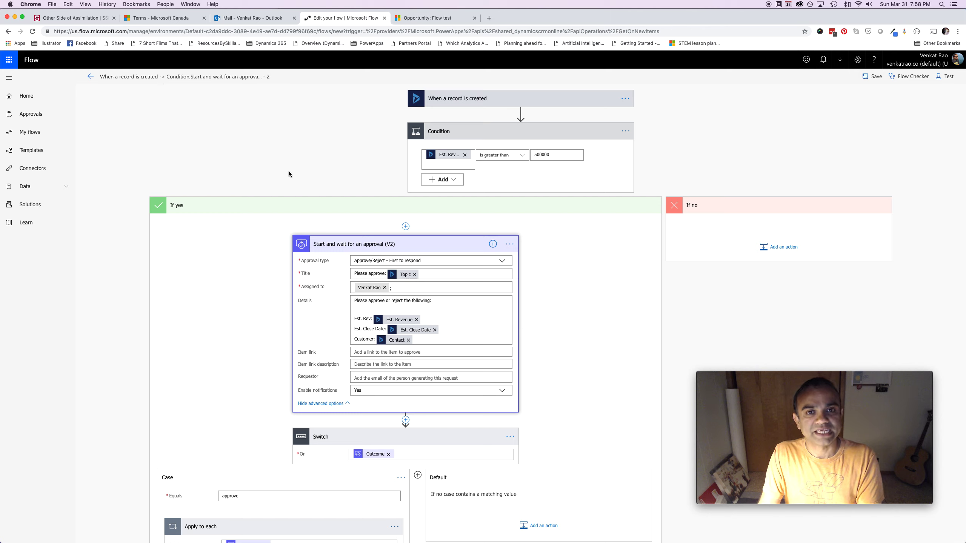
left_click(216, 77)
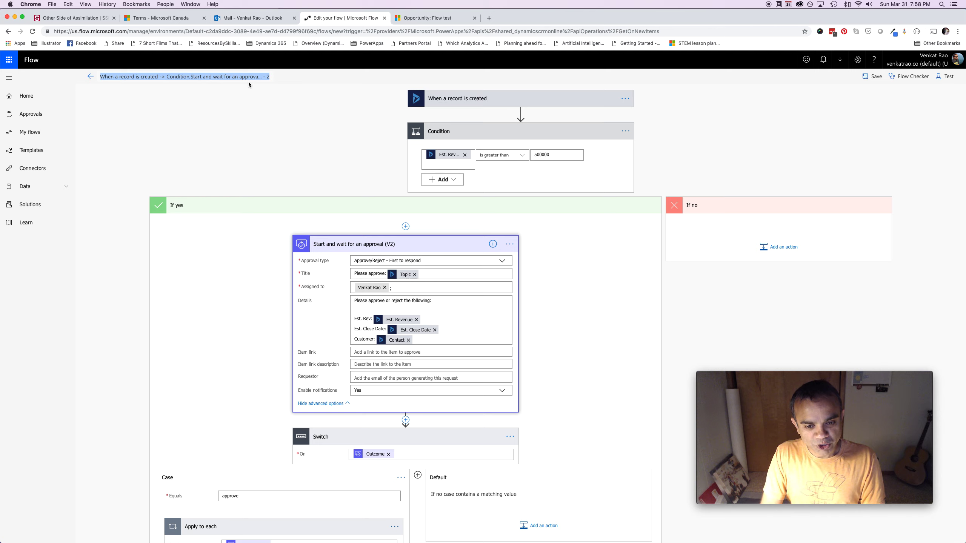
type("Basic")
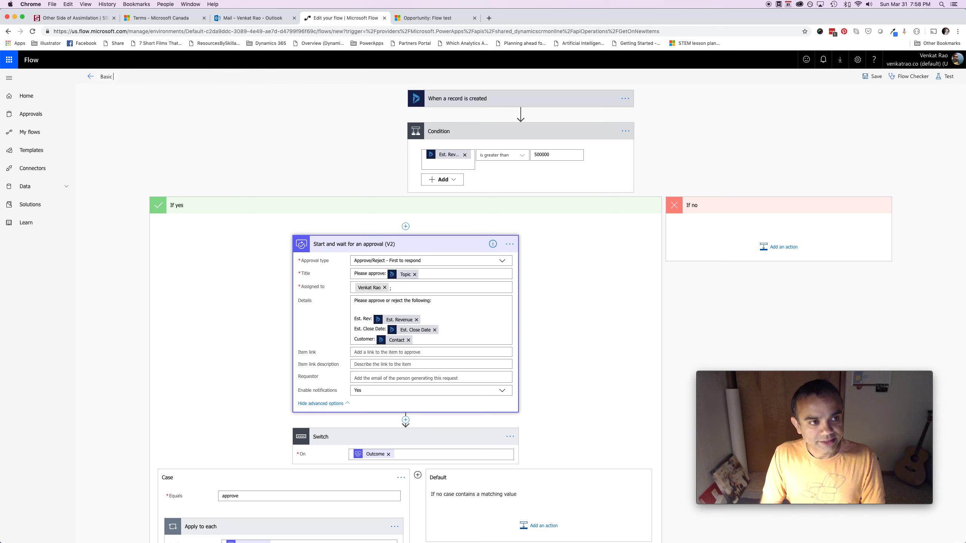
type(" Approve Email")
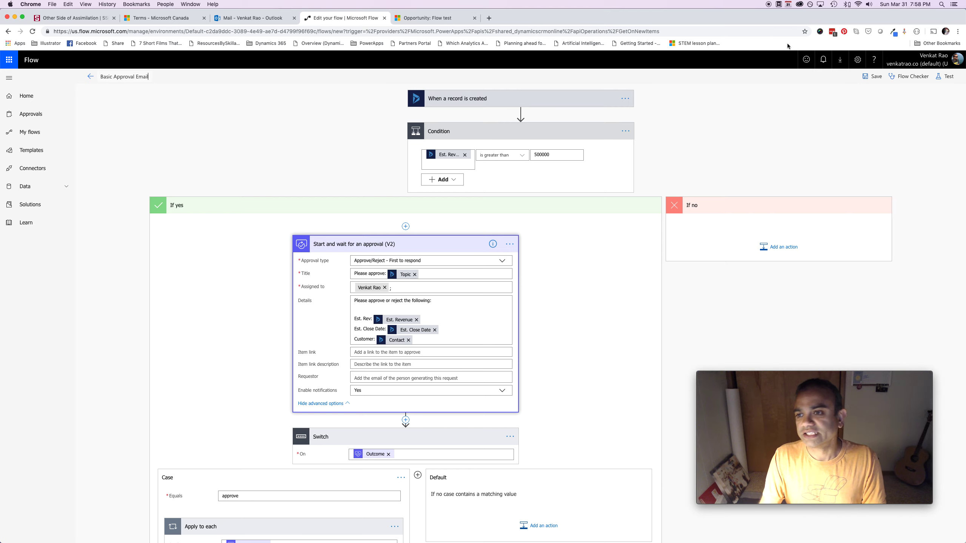
left_click(872, 76)
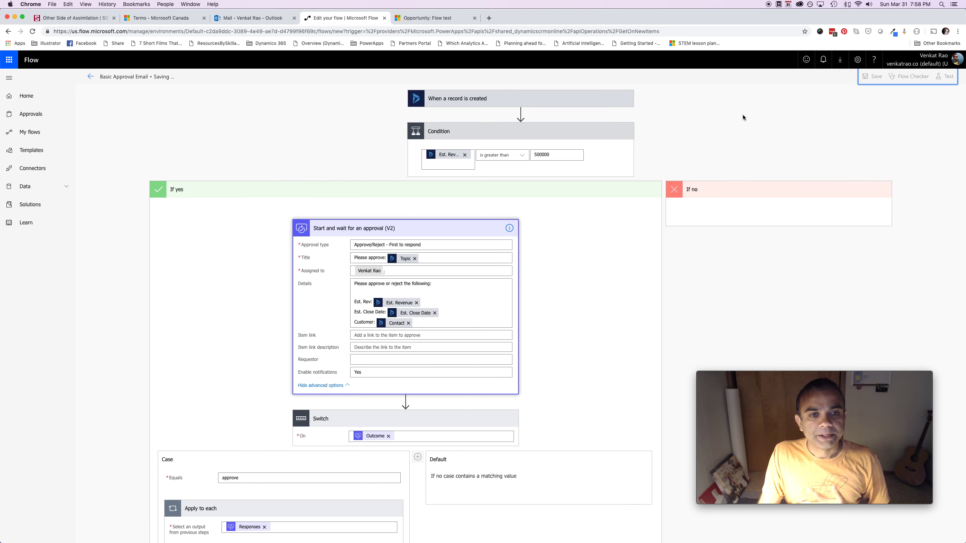
left_click(423, 20)
Create a new opportunity titled 'Hot new opportunity!' and link the sample contact
left_click(146, 60)
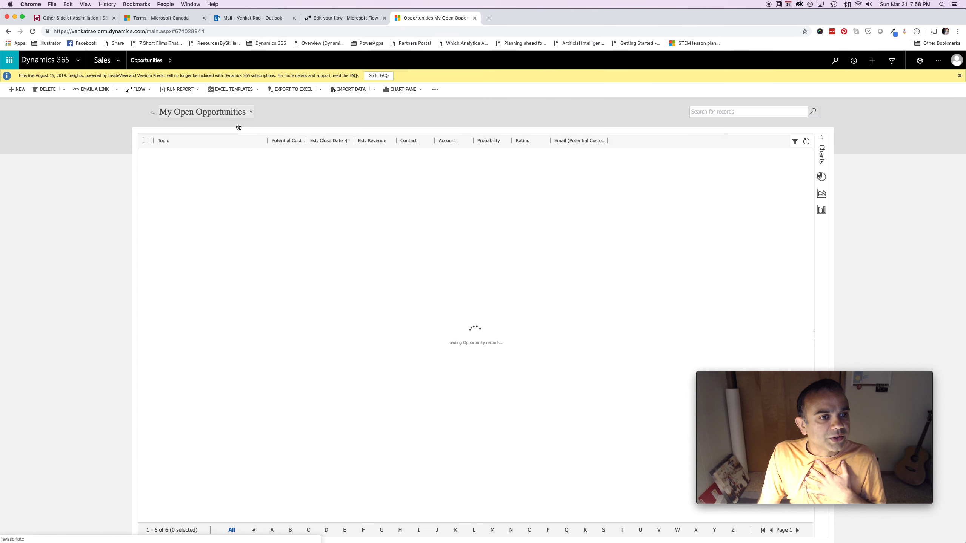
left_click(23, 89)
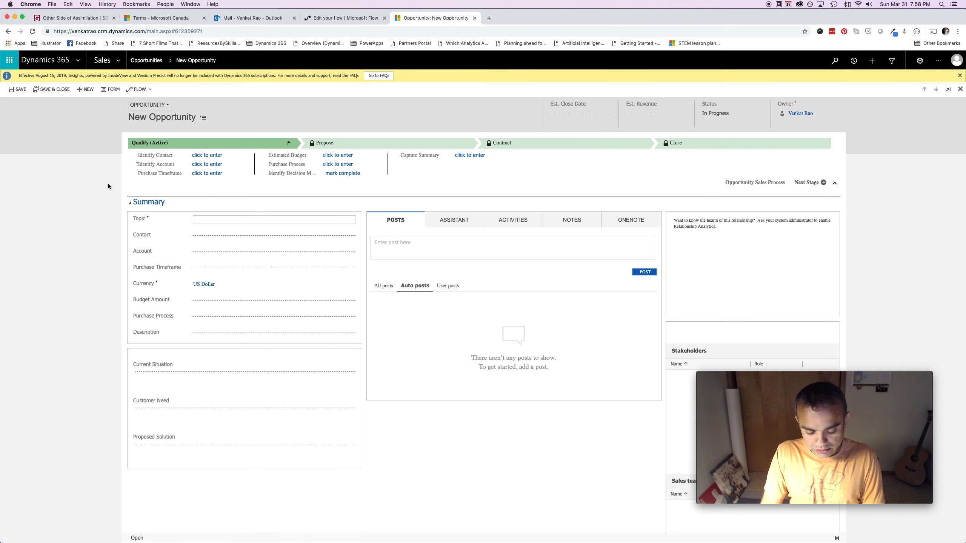
type("H")
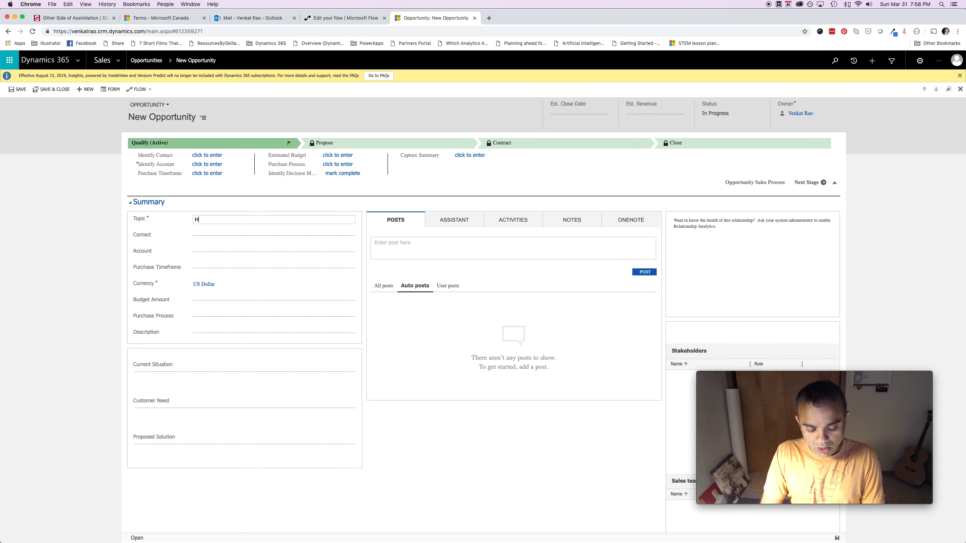
type("ot new opportunity!")
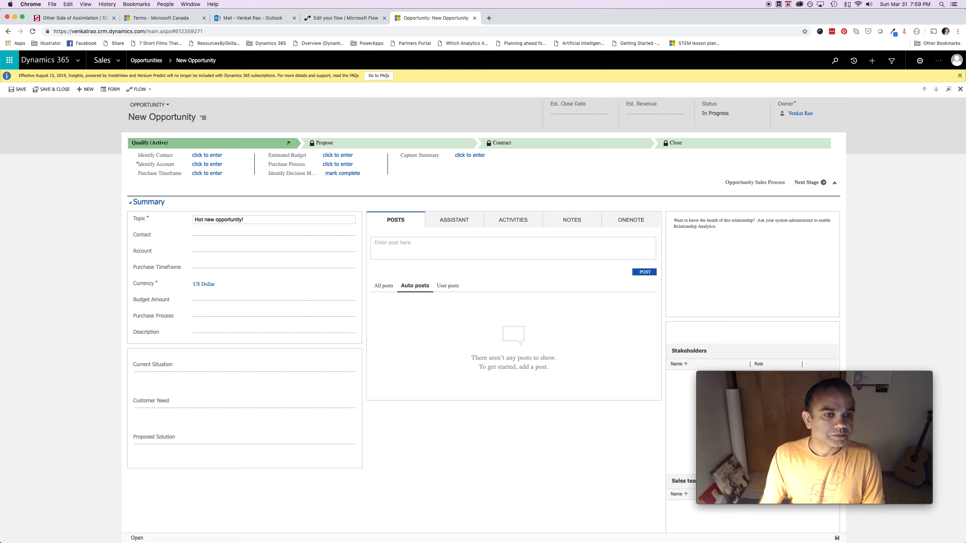
left_click(242, 160)
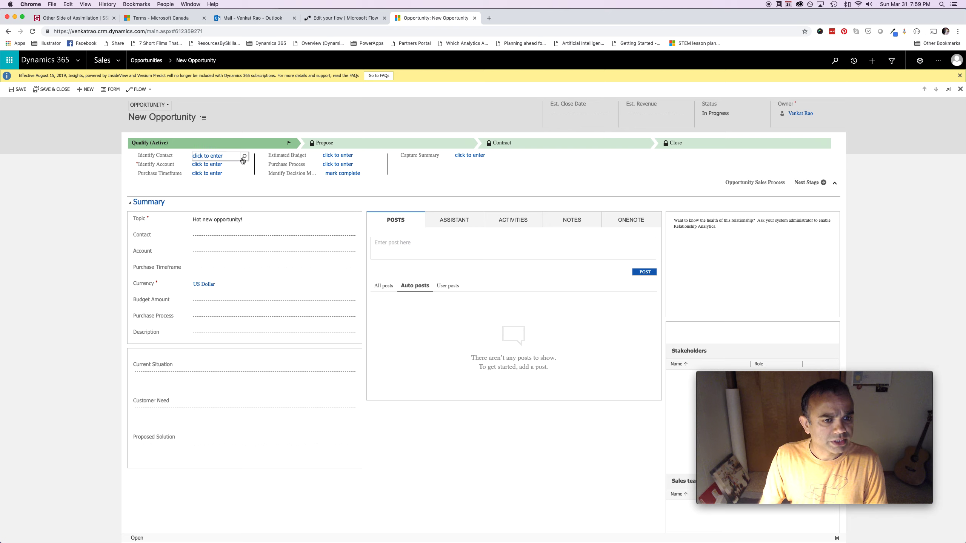
left_click(243, 157)
left_click(243, 157)
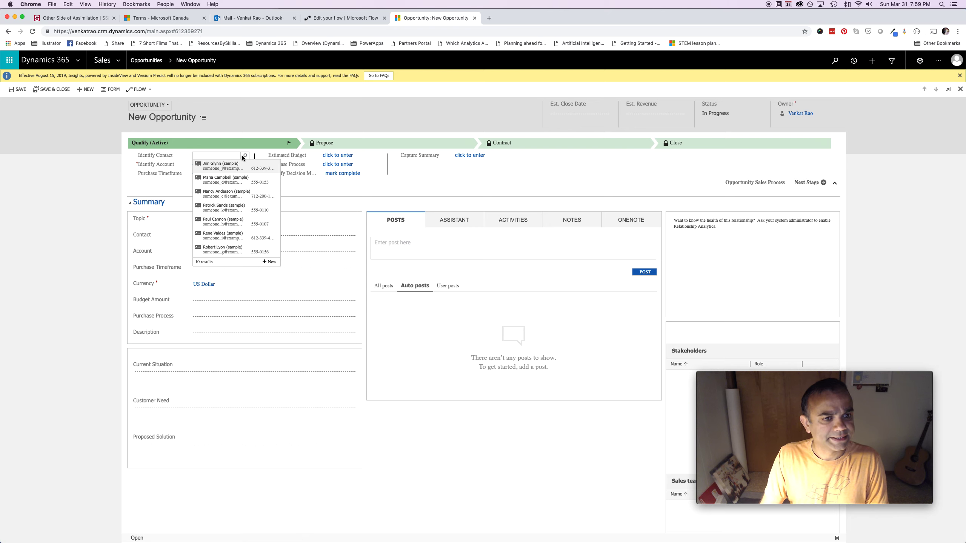
left_click(237, 166)
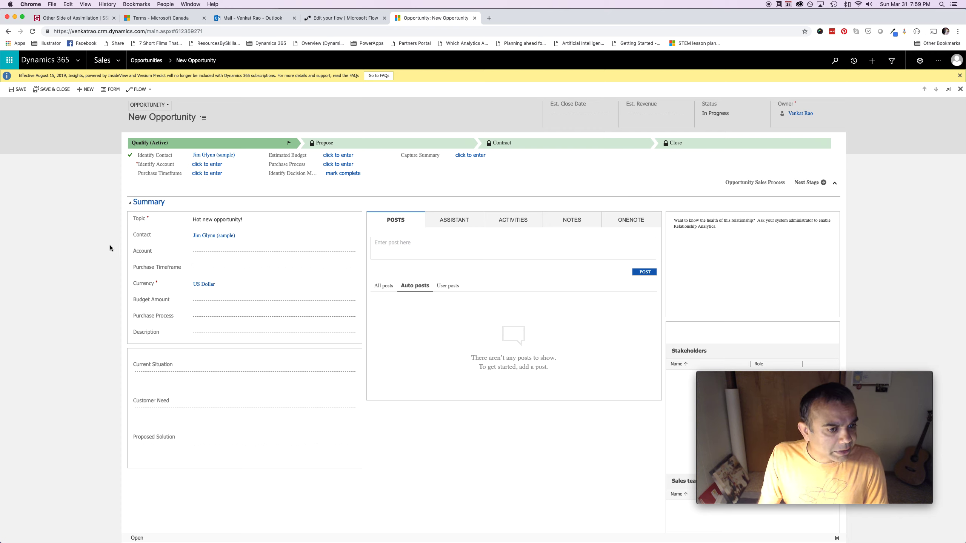
Set Est. Revenue to 800,000 and Est. Close Date to 4/16/2019, then save the record
left_click(645, 112)
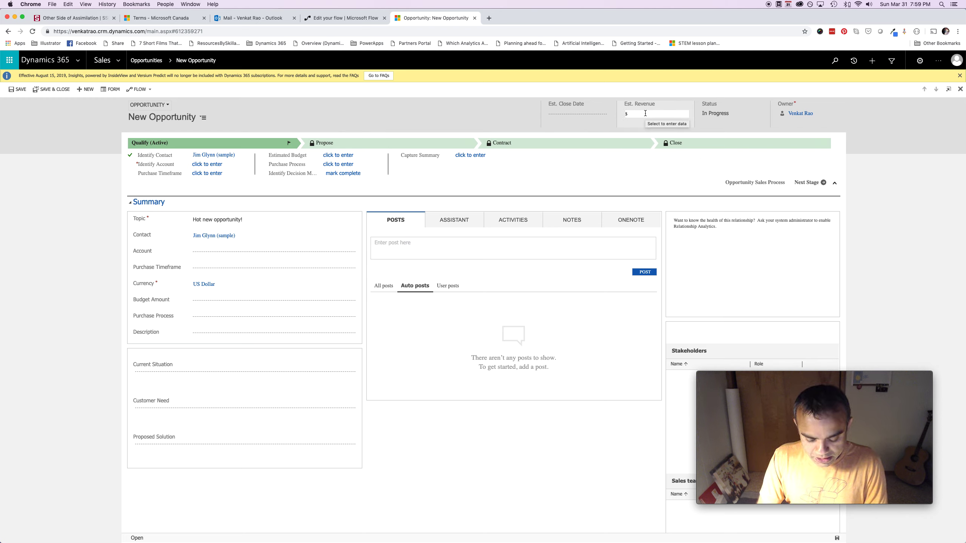
type("800,000")
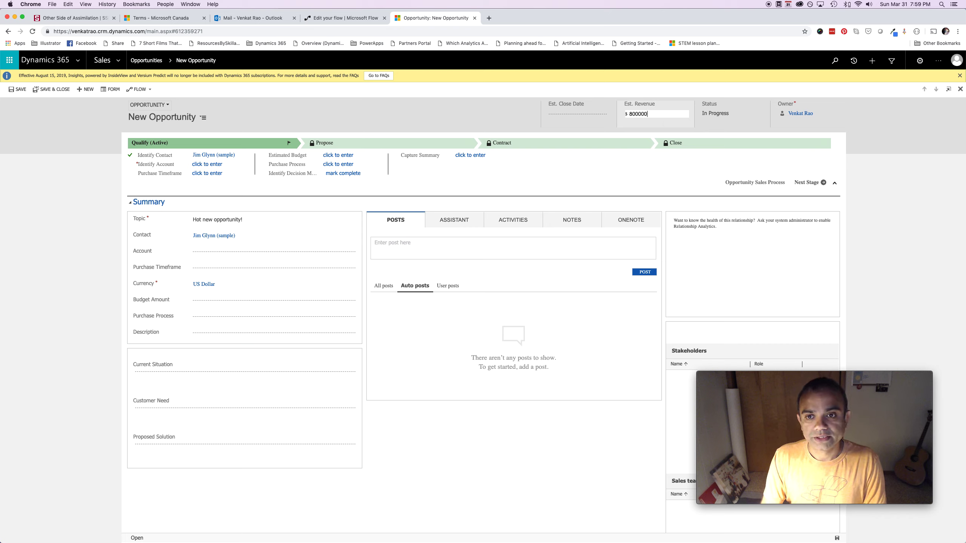
left_click(598, 121)
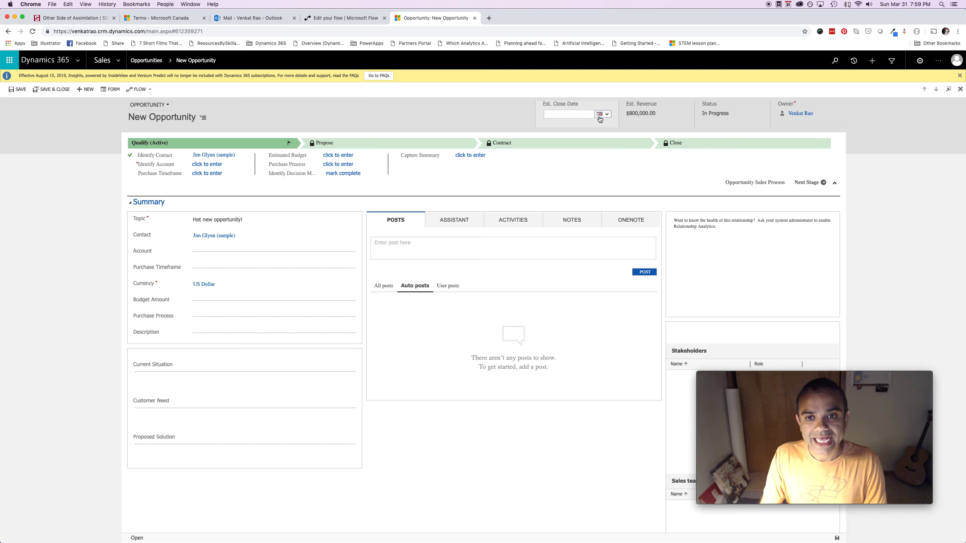
left_click(599, 114)
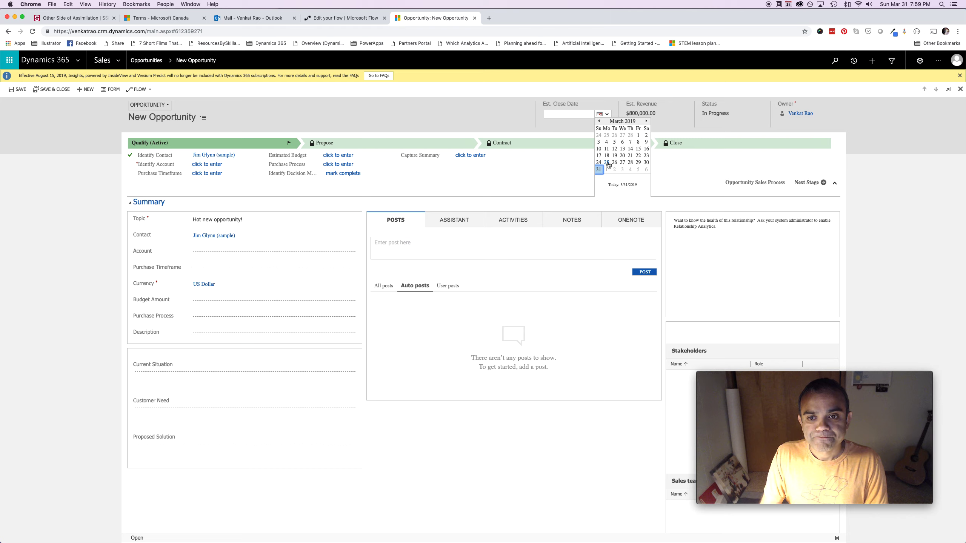
left_click(647, 122)
left_click(614, 149)
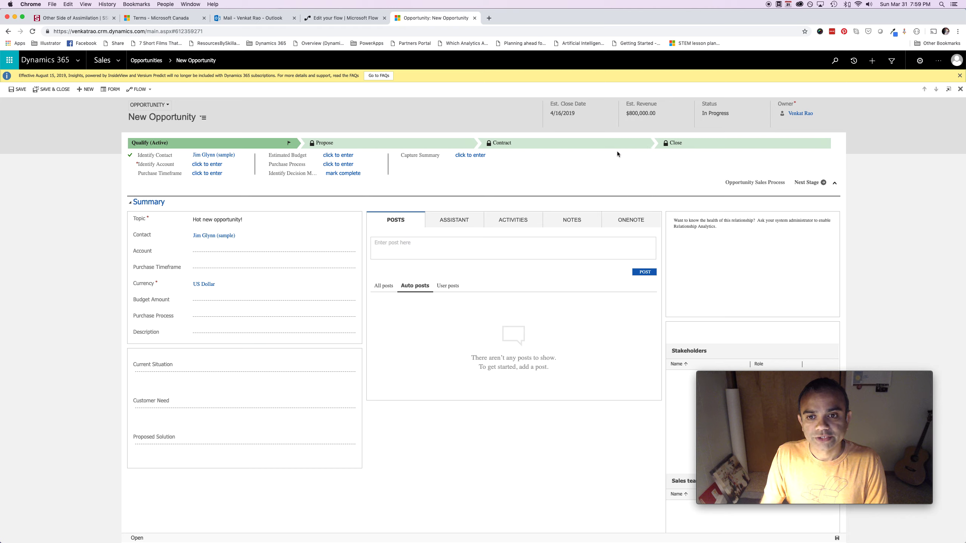
left_click(837, 538)
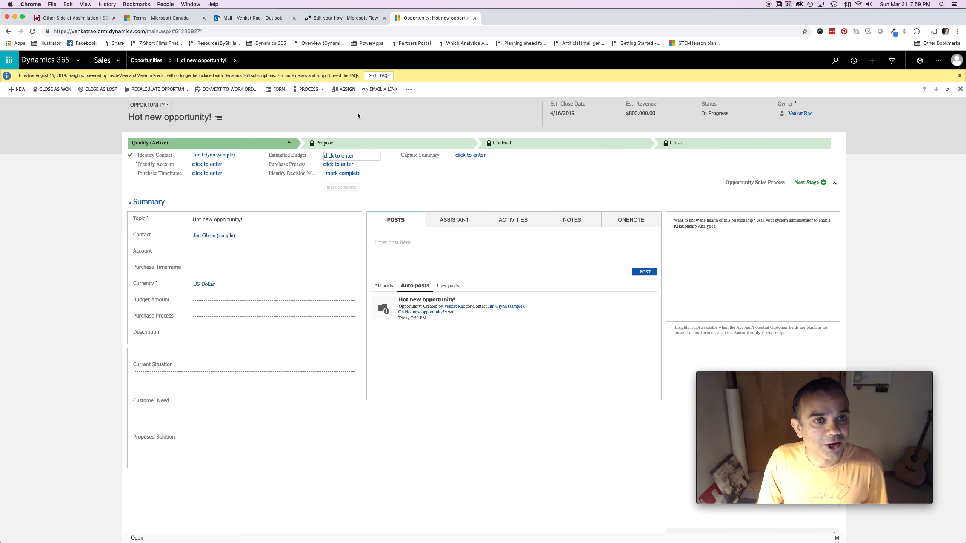
left_click(340, 21)
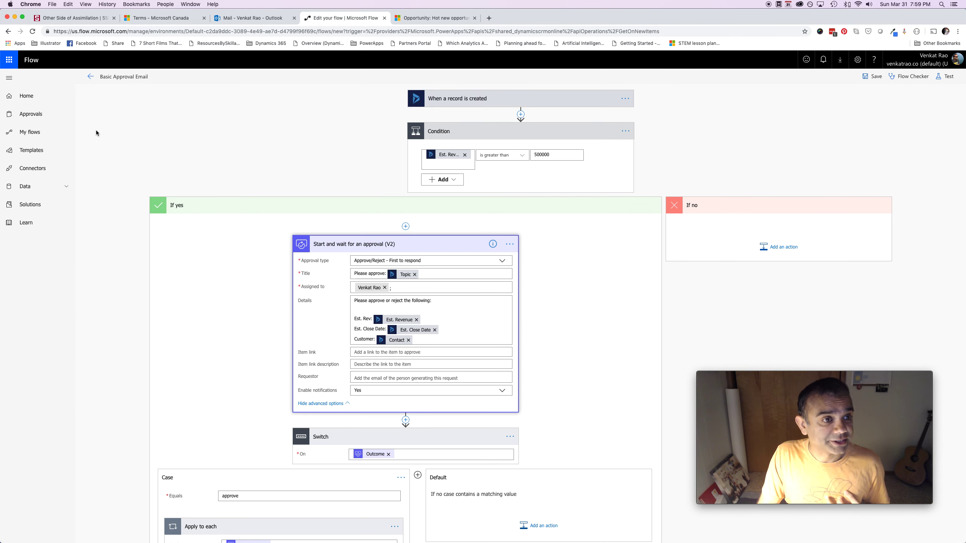
Open the new in-progress Basic Approval Email run from Run history and expand its Condition
left_click(92, 77)
left_click(547, 96)
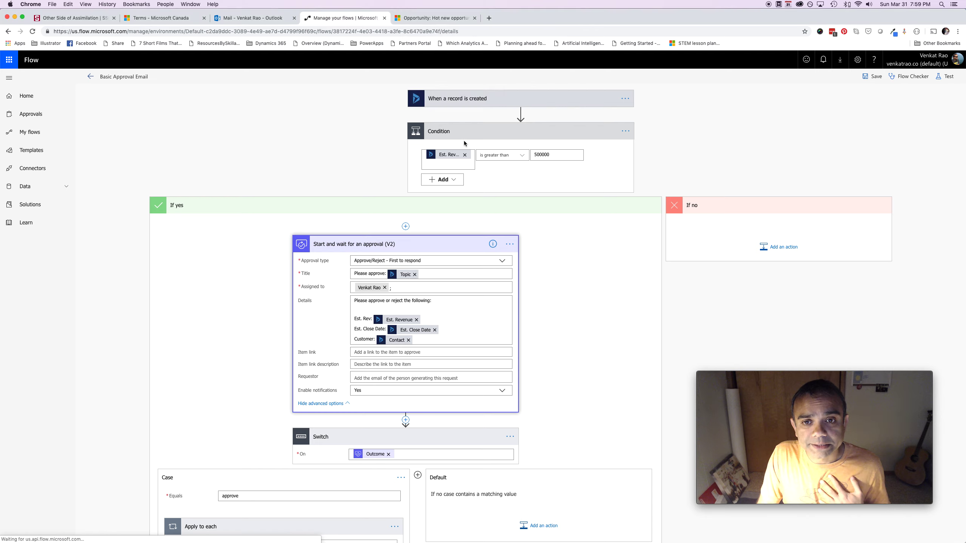
left_click(561, 214)
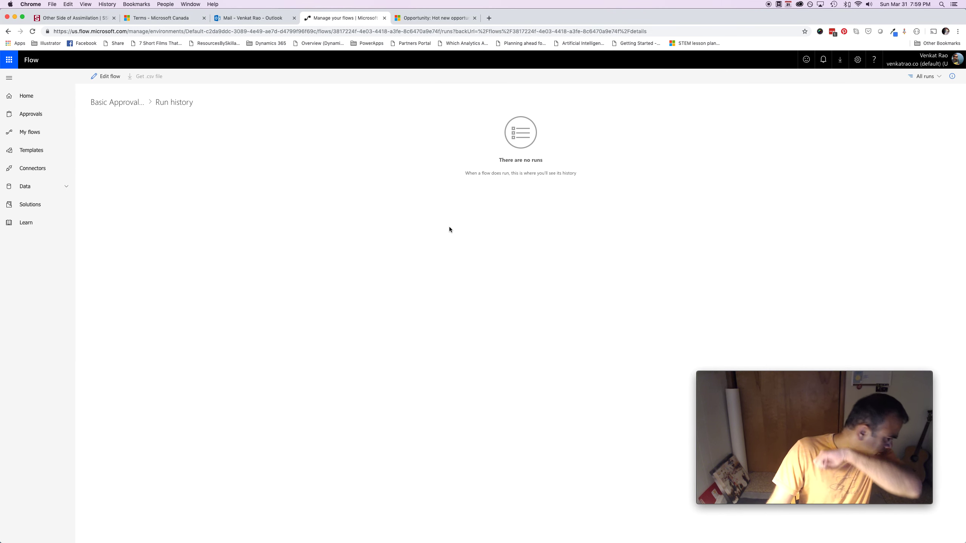
left_click(33, 31)
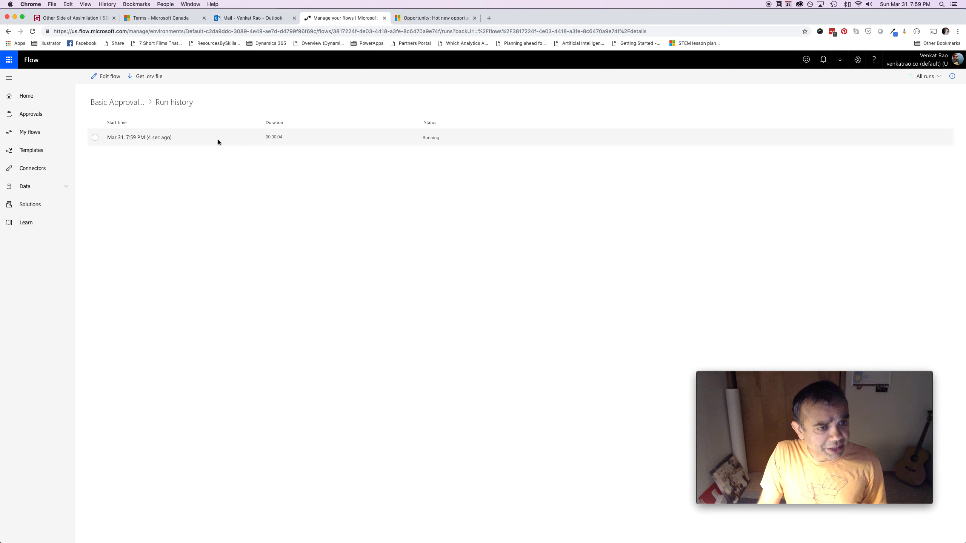
left_click(140, 141)
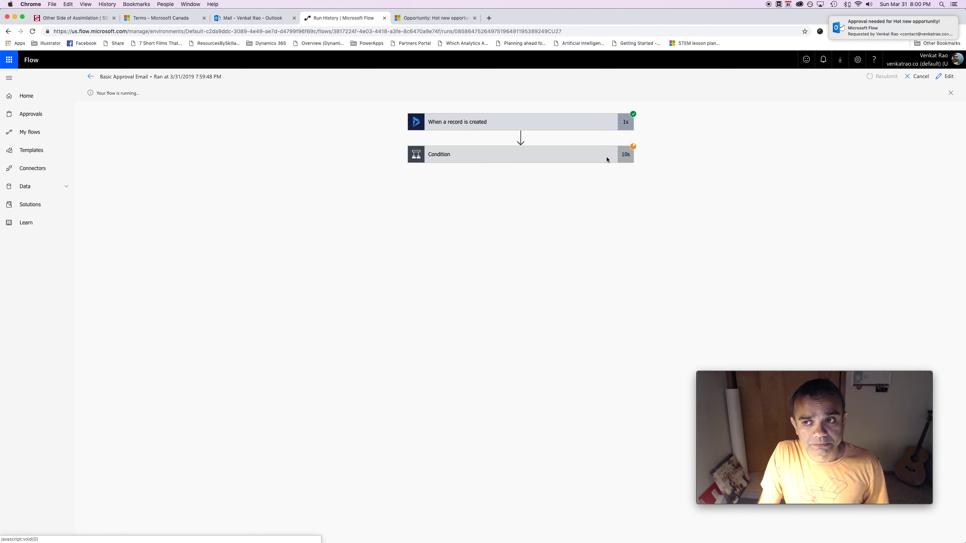
left_click(573, 156)
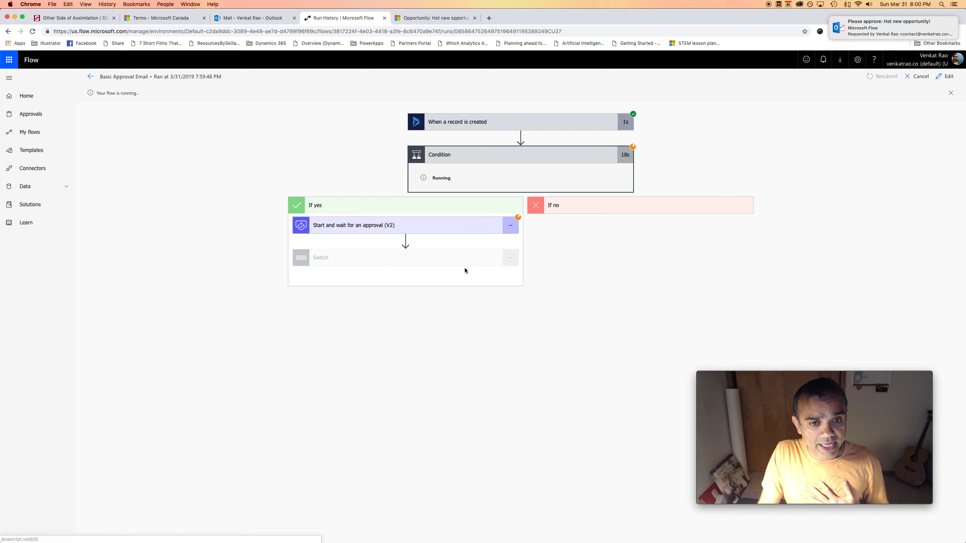
mouse_move(420, 533)
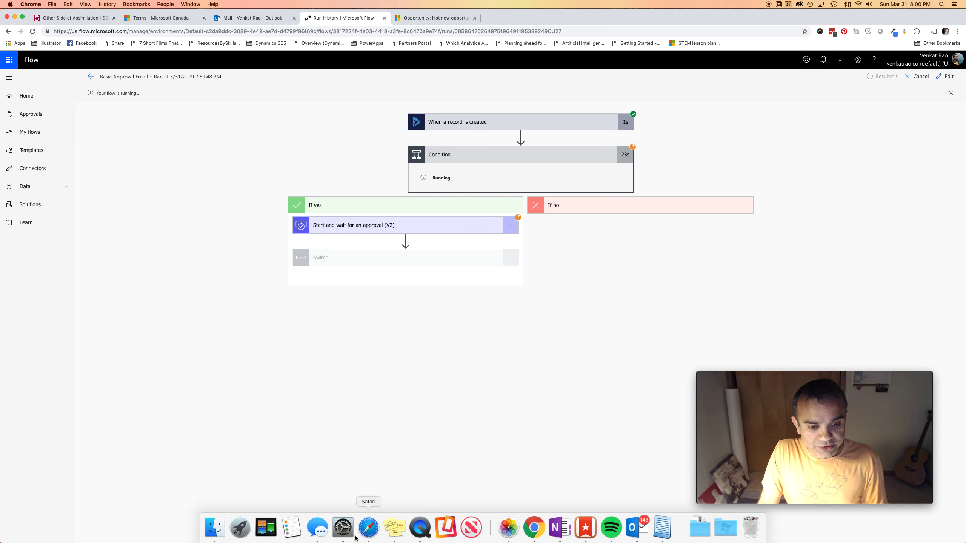
Open the 'Approval needed for Hot new opportunity!' email from the Outlook Inbox
left_click(369, 529)
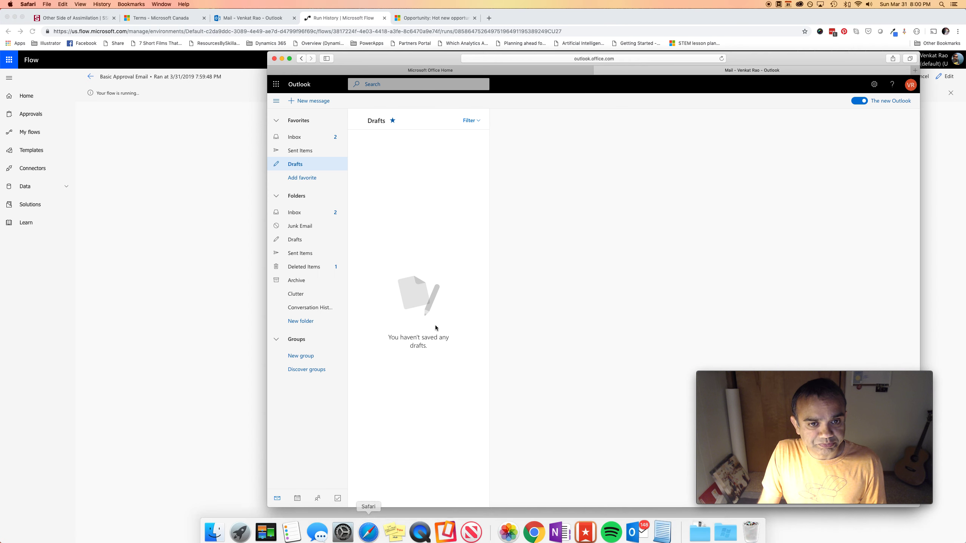
left_click(299, 142)
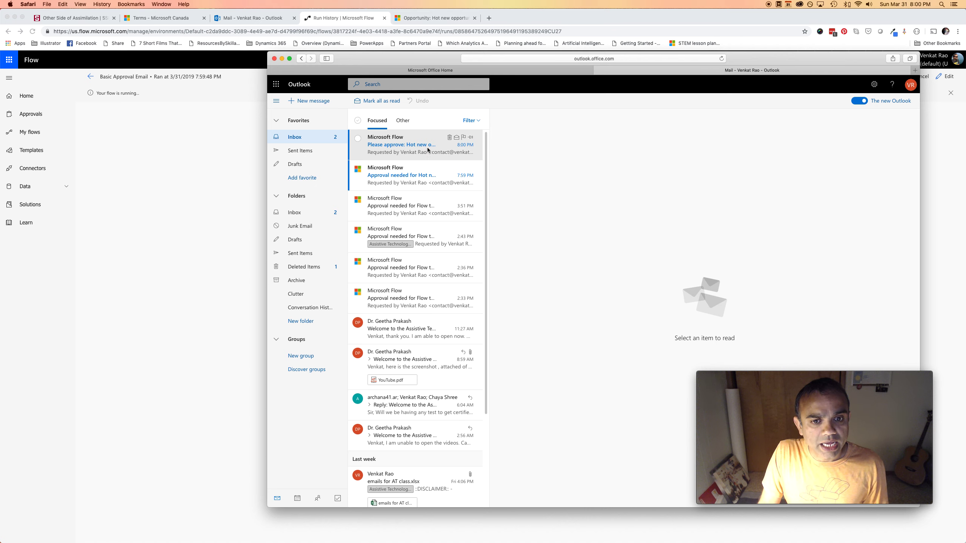
left_click(419, 173)
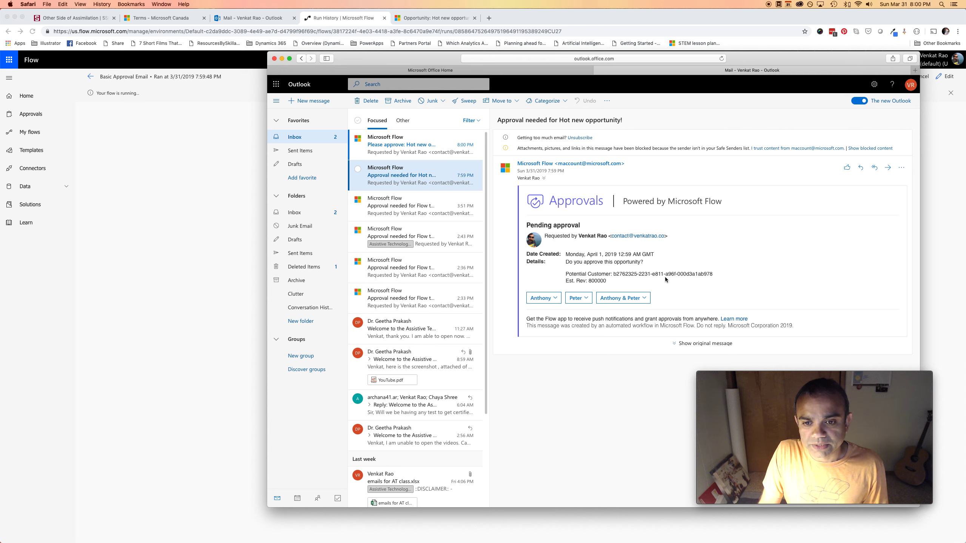
Approve the Hot new opportunity! request with the reason 'Yes, definitely approved. Looks exciting!'
left_click(399, 157)
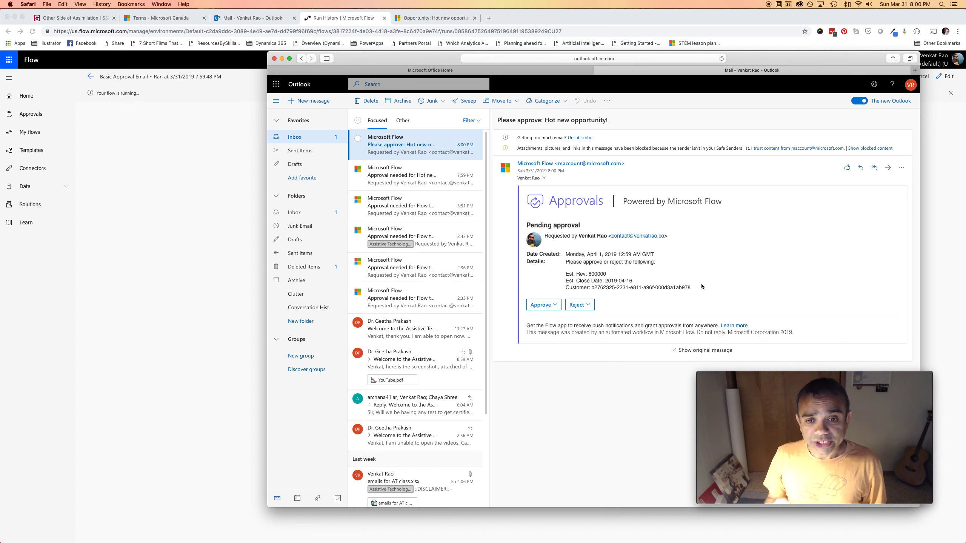
left_click(548, 304)
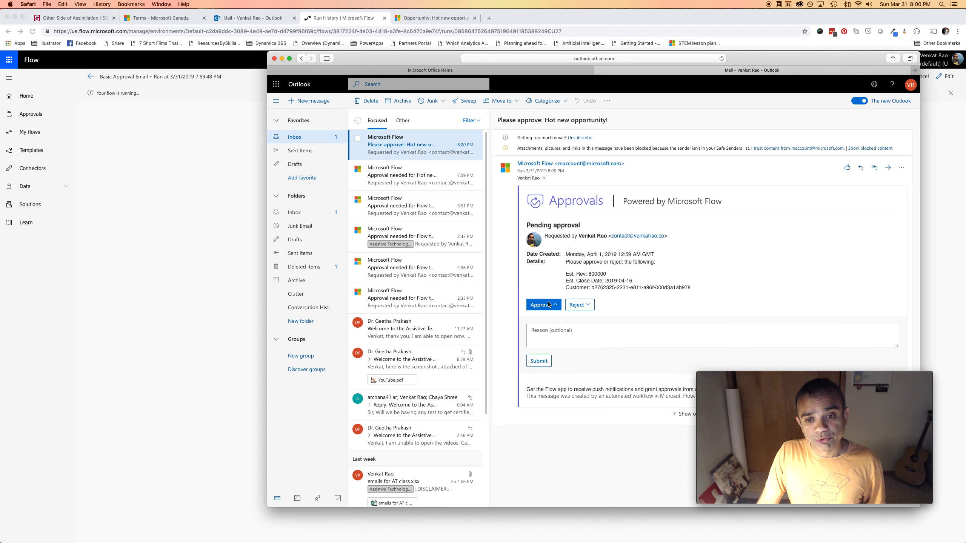
left_click(559, 336)
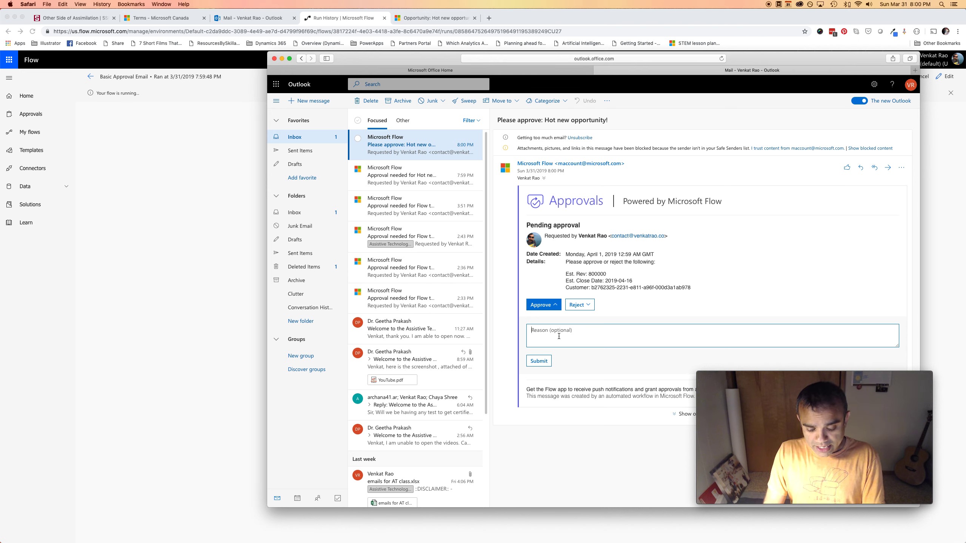
type("Yes")
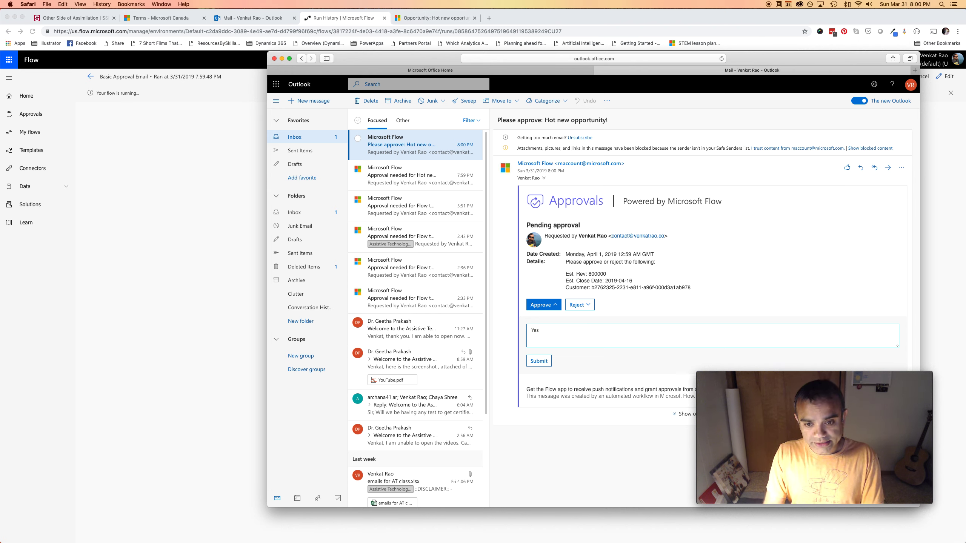
type(", deifinitely app")
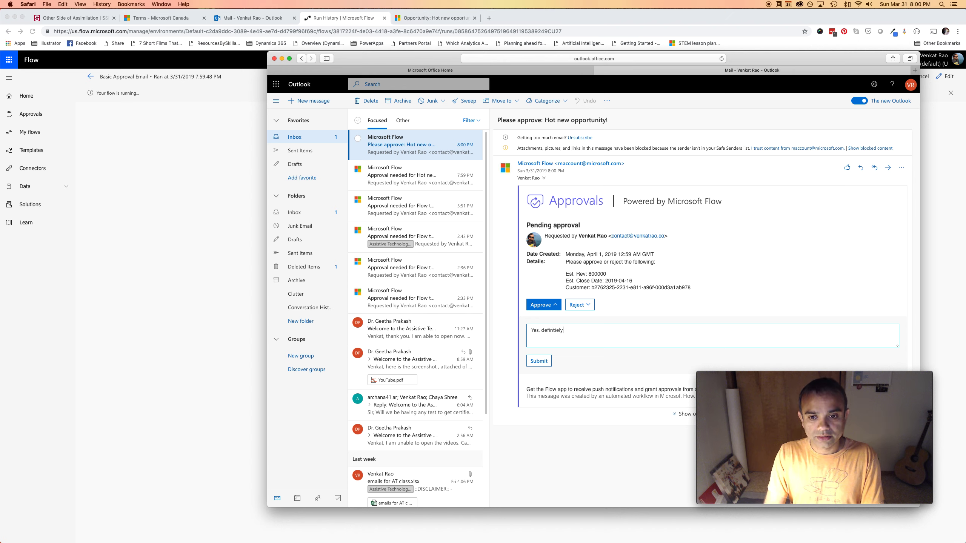
type("roved. Looks exi")
key("BackSpace")
type("citing!")
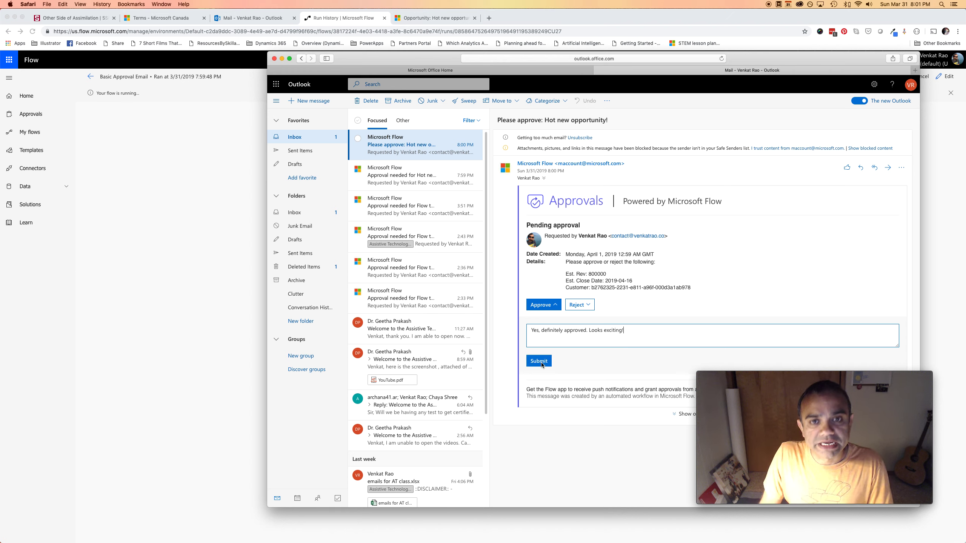
left_click(541, 361)
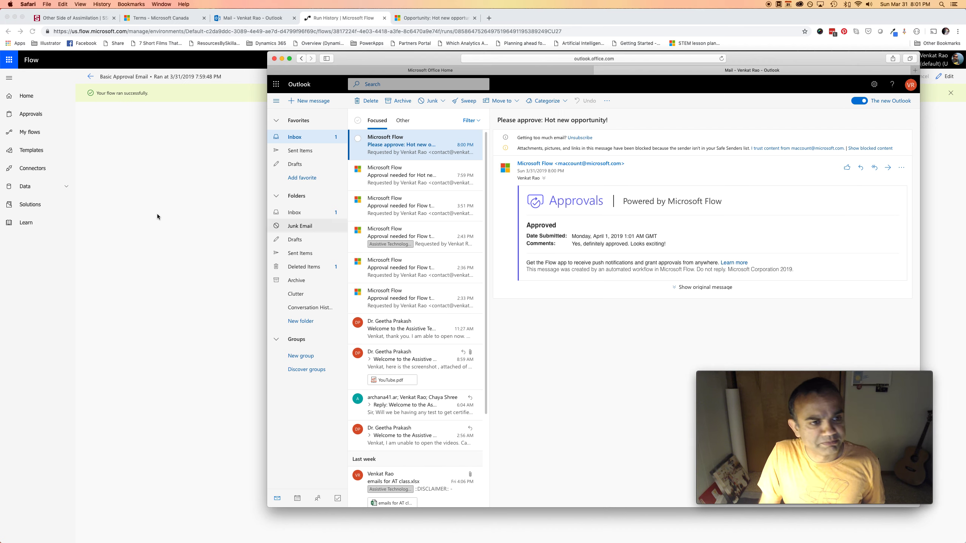
In the run history, review the approval step's outputs and the Switch step's input
left_click(222, 245)
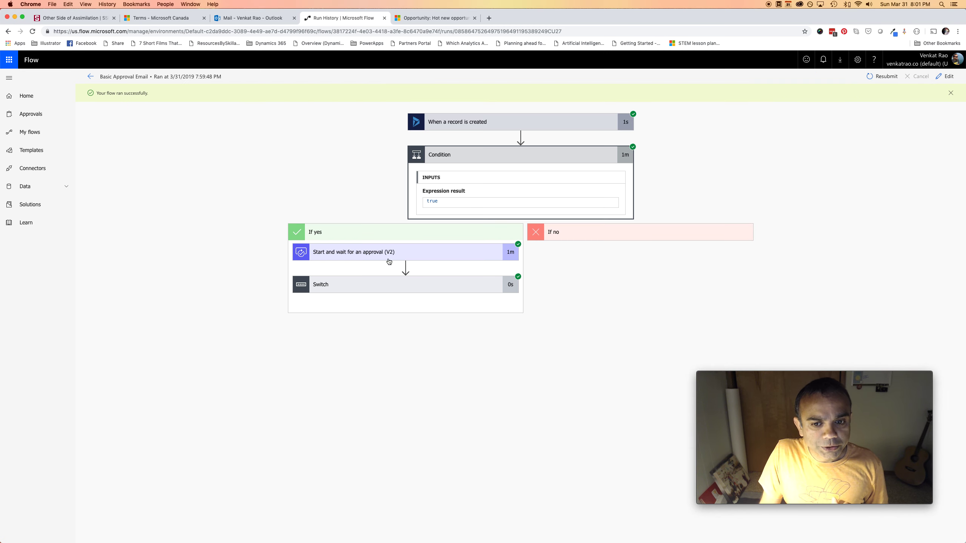
scroll(480, 280, "down", 1)
scroll(426, 289, "up", 1)
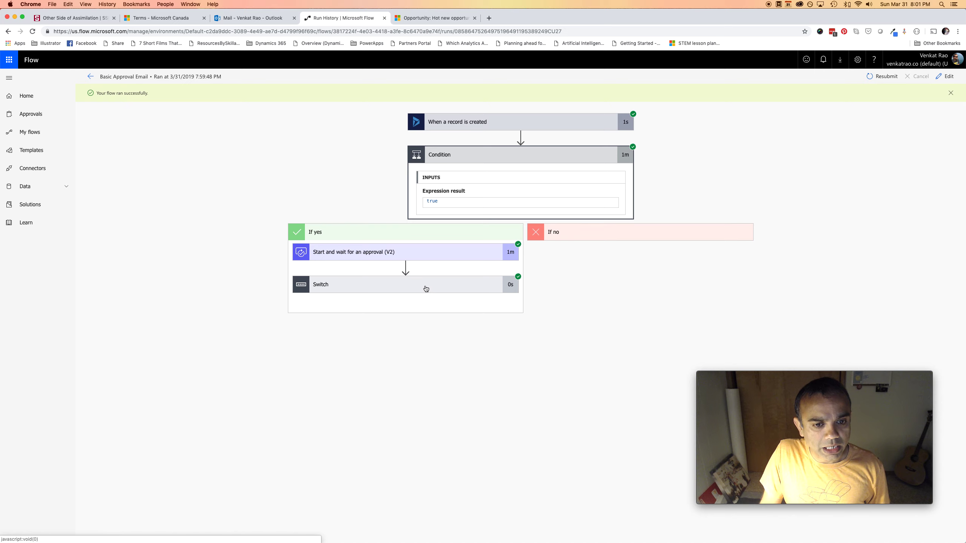
left_click(420, 259)
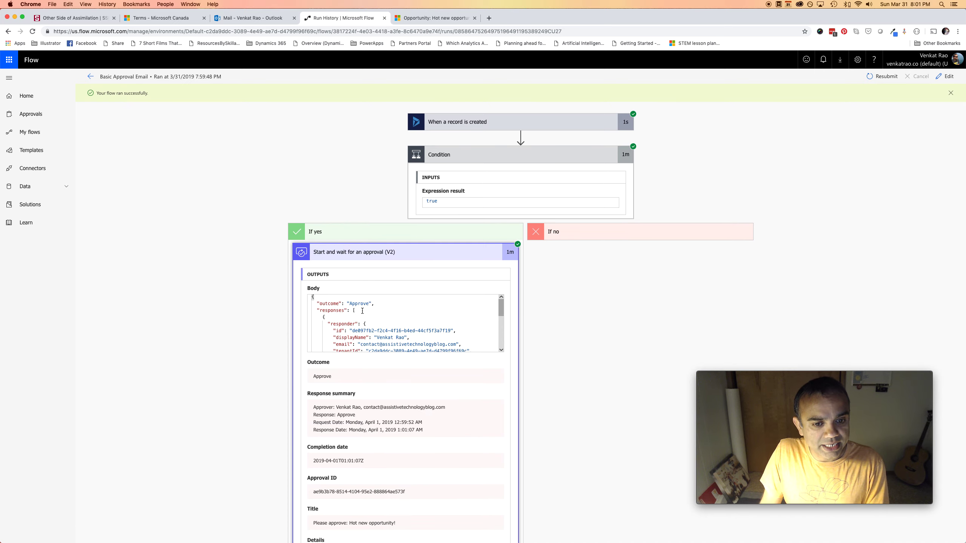
scroll(547, 311, "down", 5)
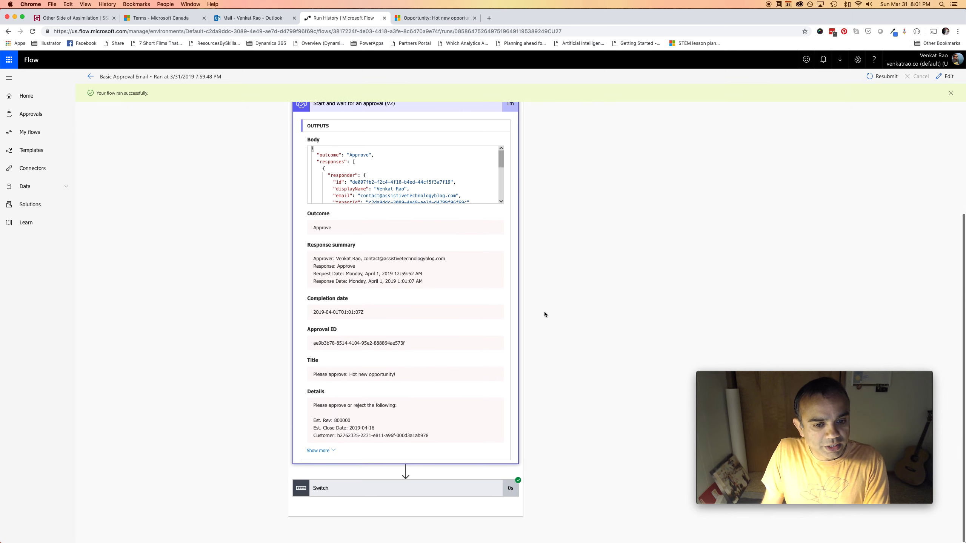
left_click(379, 490)
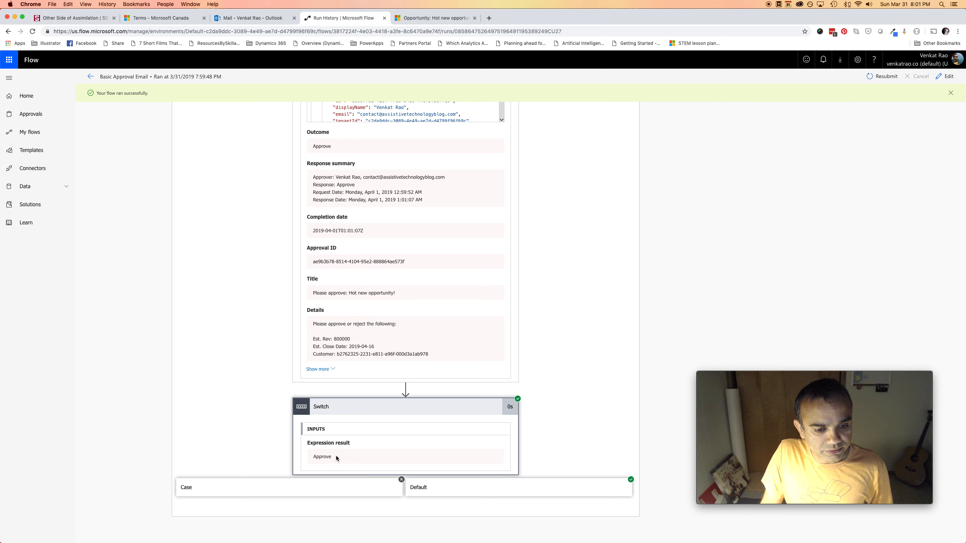
Expand the approve case to see its Apply to each was skipped, then edit the flow
left_click(345, 494)
left_click(335, 488)
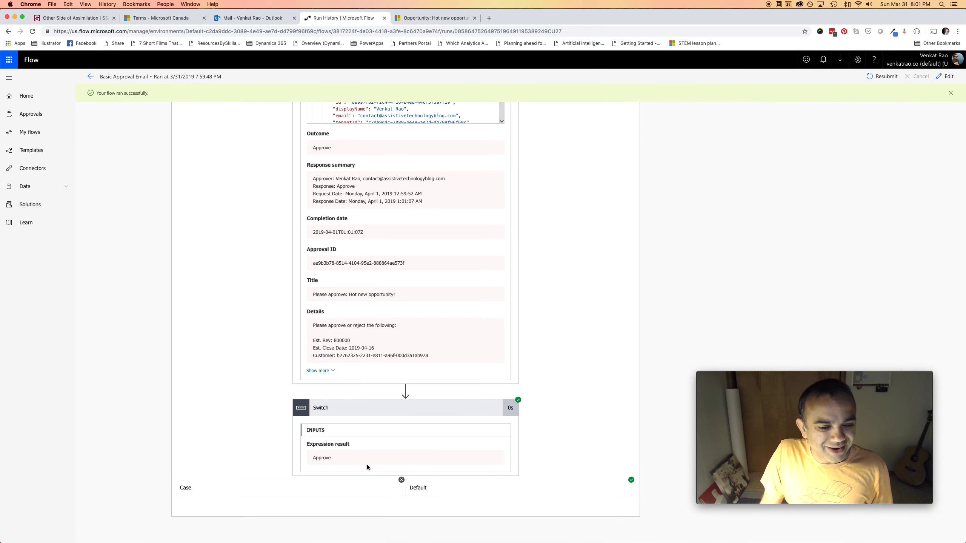
left_click(337, 491)
scroll(261, 454, "down", 2)
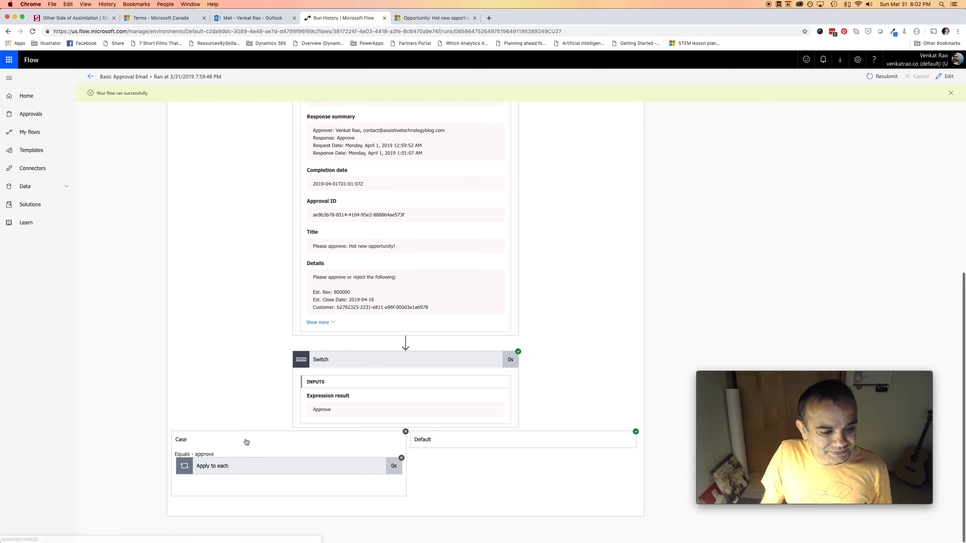
left_click(280, 467)
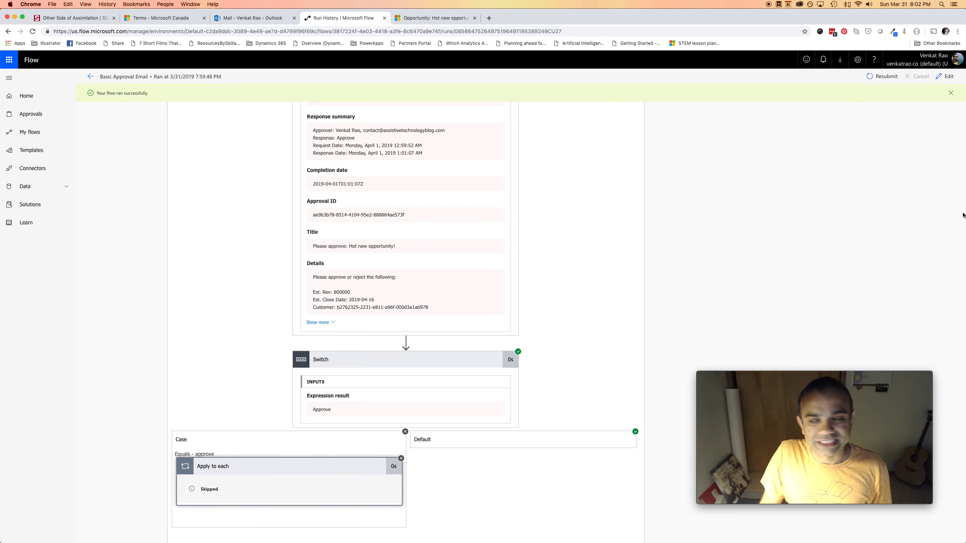
left_click(945, 76)
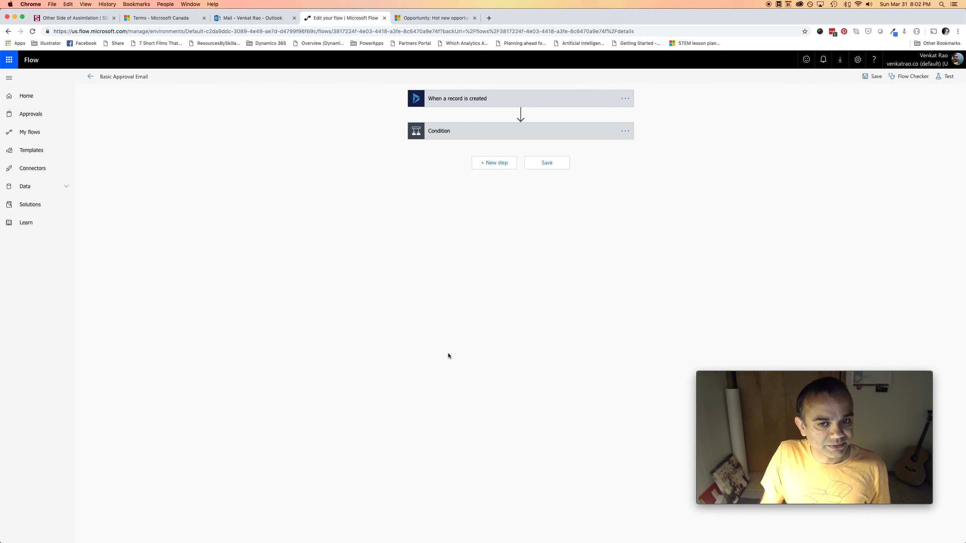
Capitalize the Switch case value to 'Approve' and save the flow
left_click(494, 134)
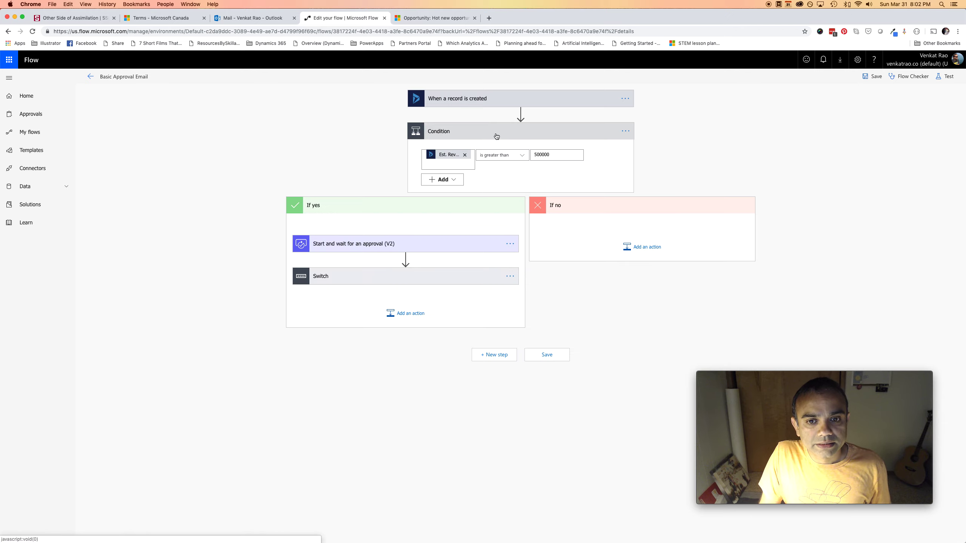
left_click(387, 281)
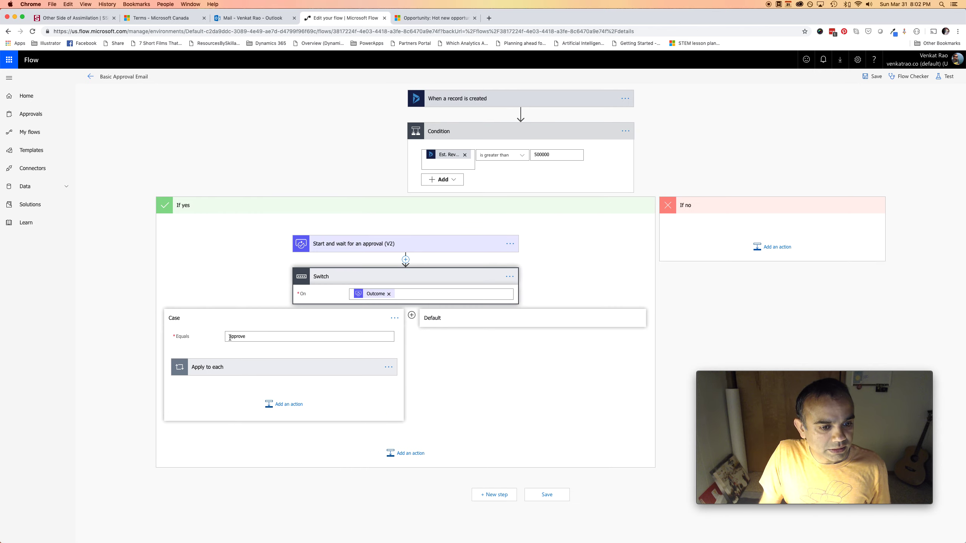
key("BackSpace")
type("A")
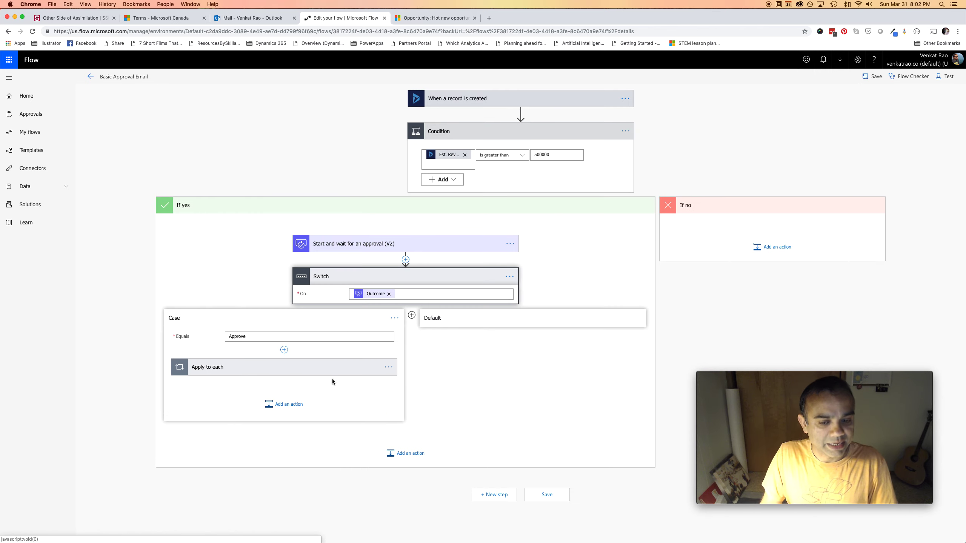
left_click(551, 495)
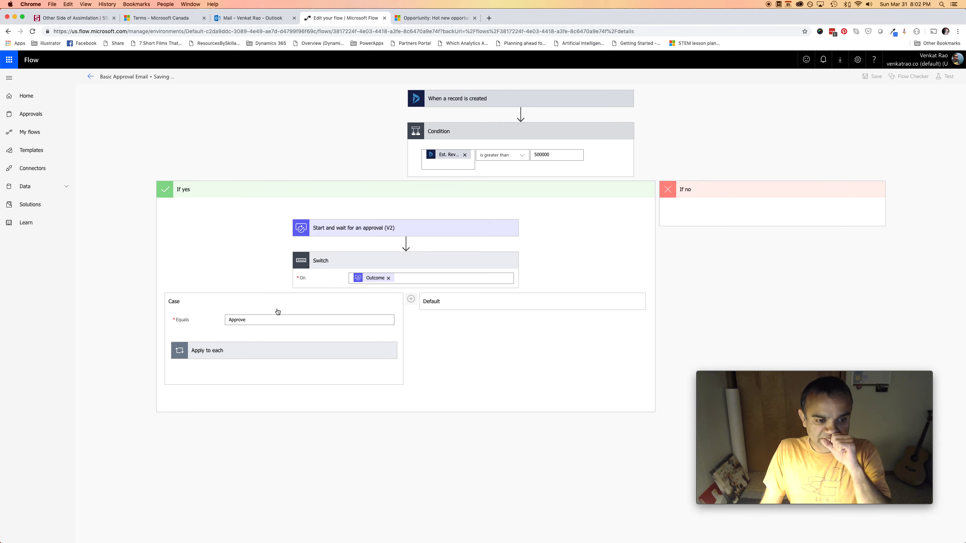
Test the flow using data from the earlier succeeded run
left_click(949, 77)
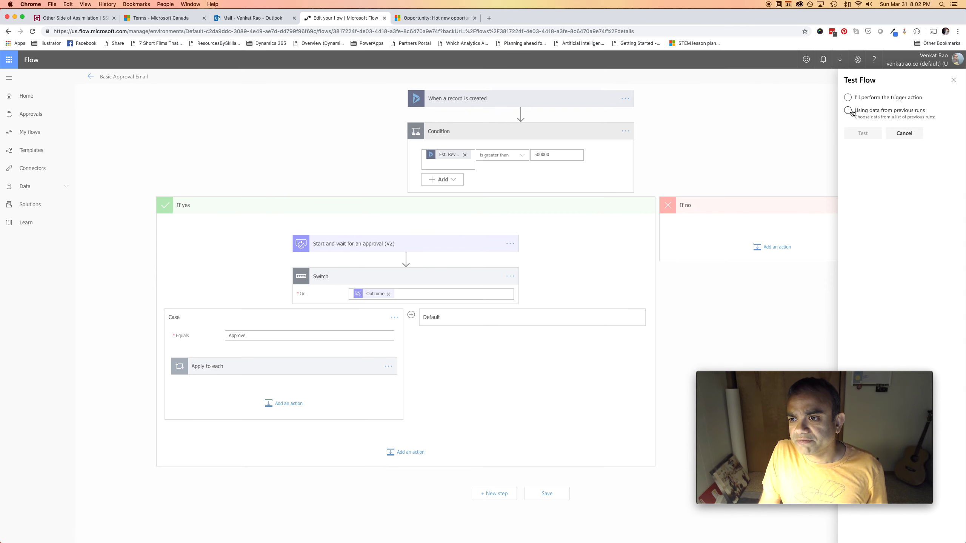
left_click(849, 111)
left_click(851, 130)
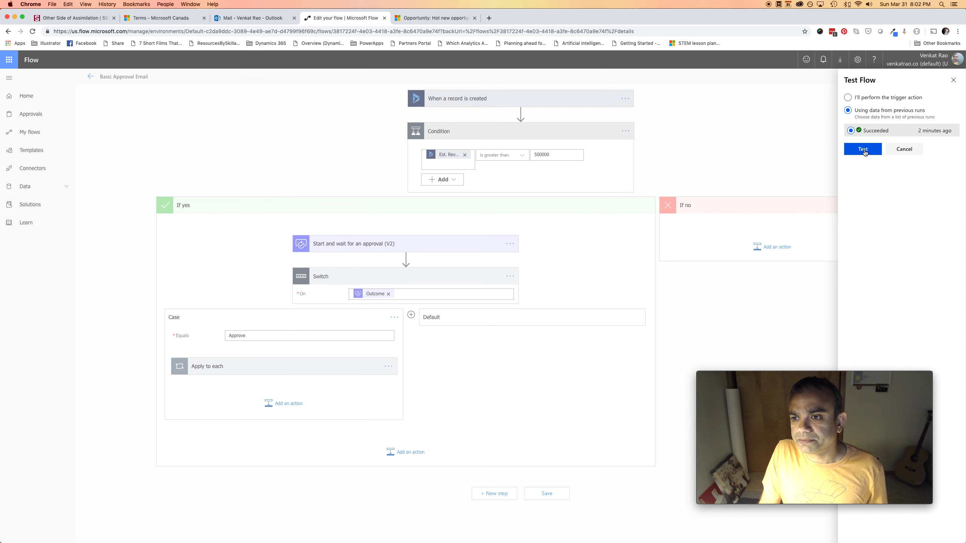
left_click(864, 150)
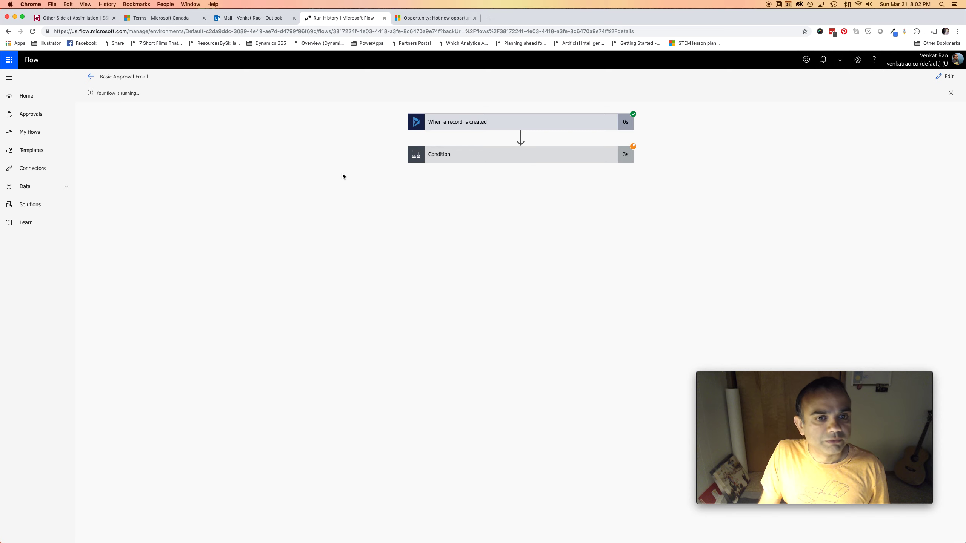
Open the new approval request in Outlook and approve it with comment 'Very exciting! Go get 'em!'
mouse_move(369, 540)
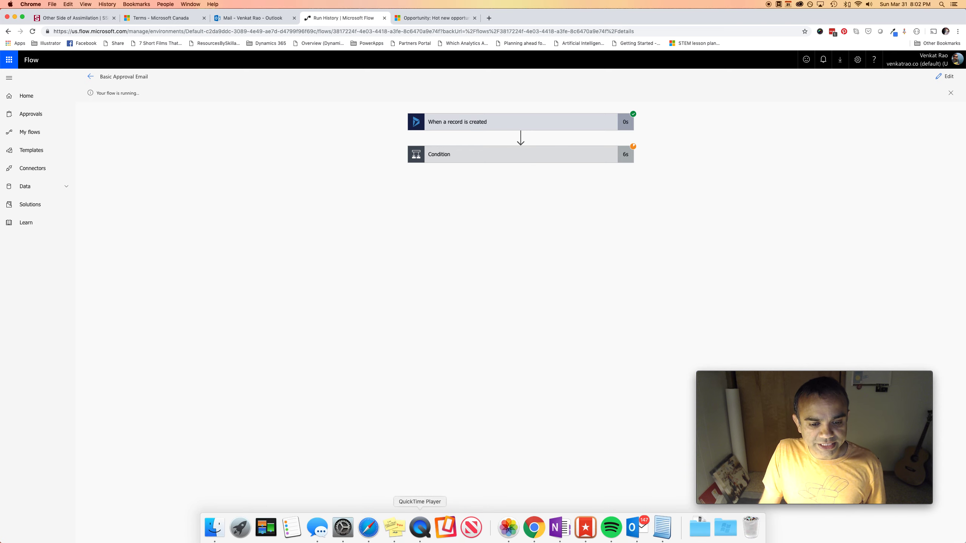
left_click(369, 533)
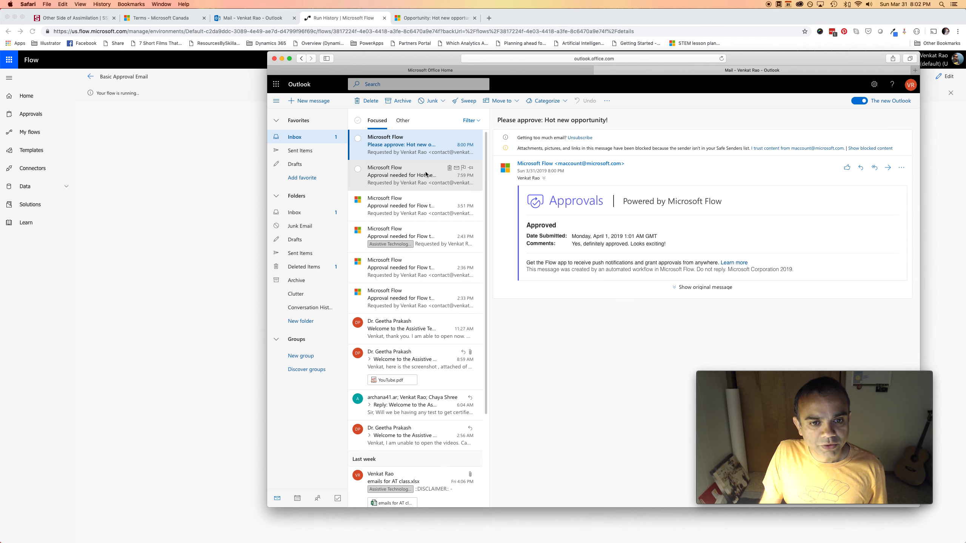
left_click(229, 180)
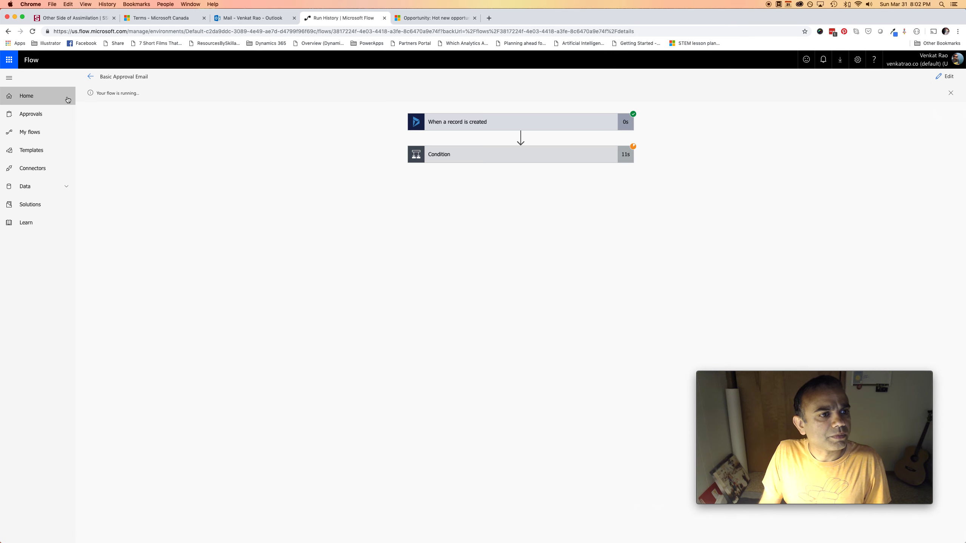
key("super+Tab")
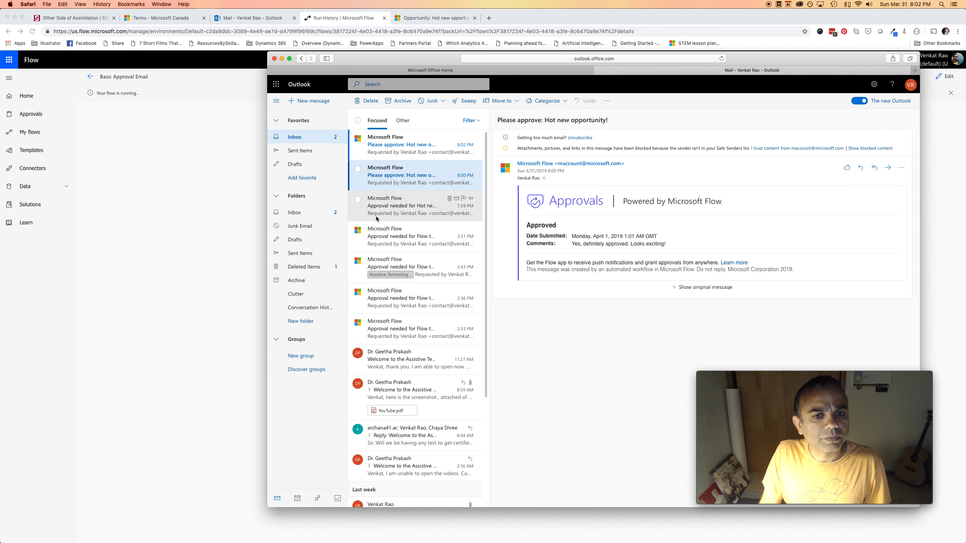
left_click(430, 151)
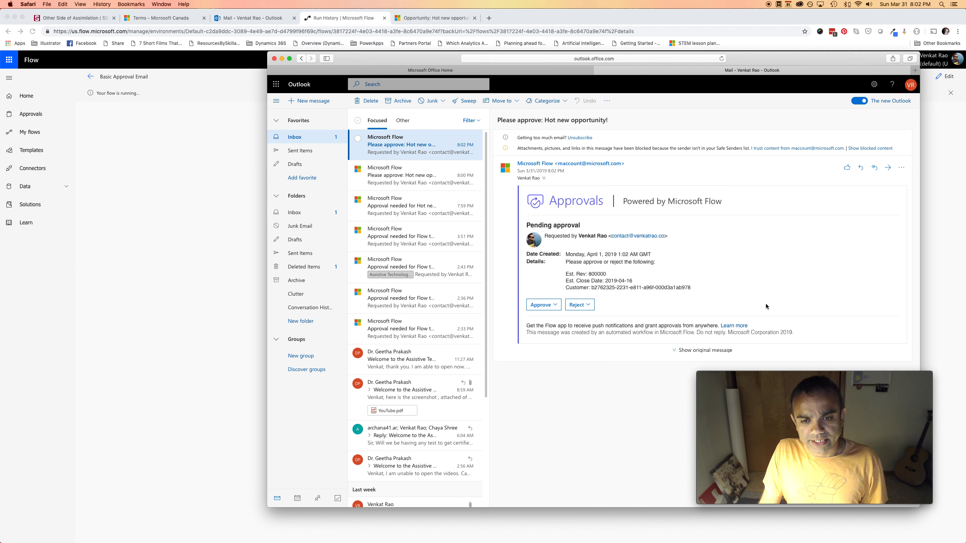
left_click(552, 307)
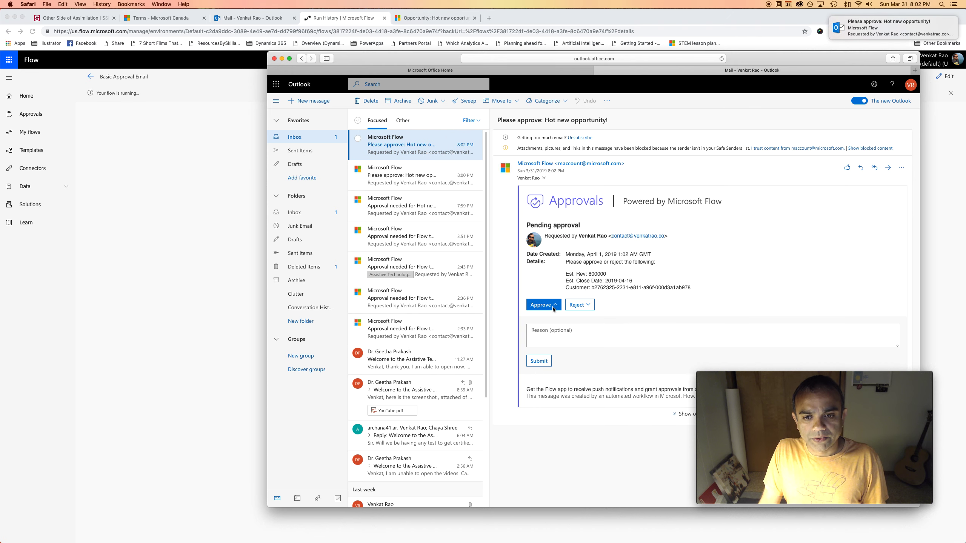
type("Very")
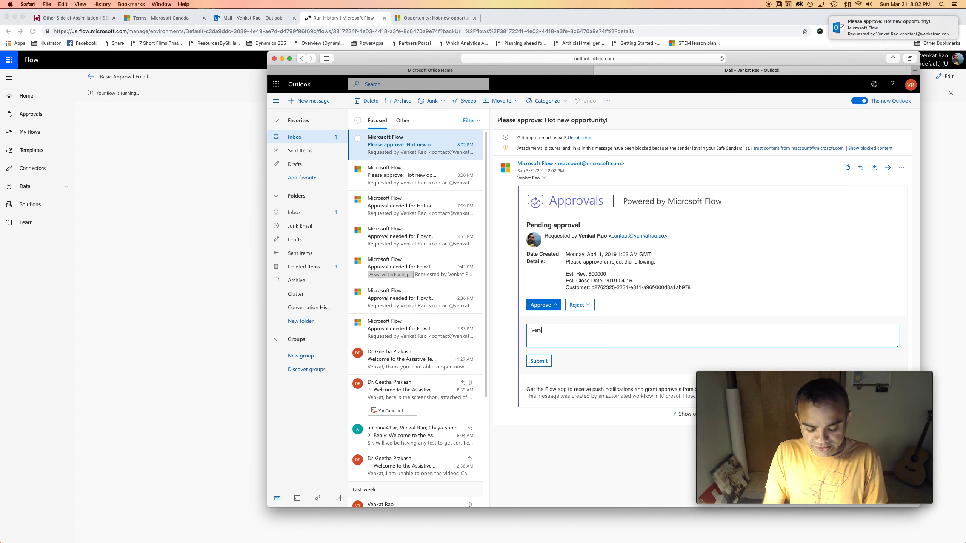
type(" exciting! G")
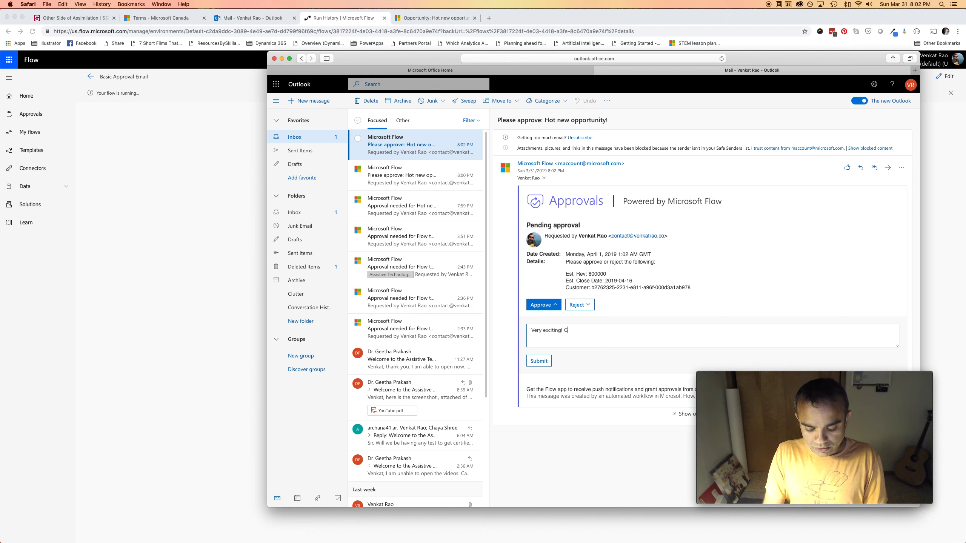
type("o get 'em!")
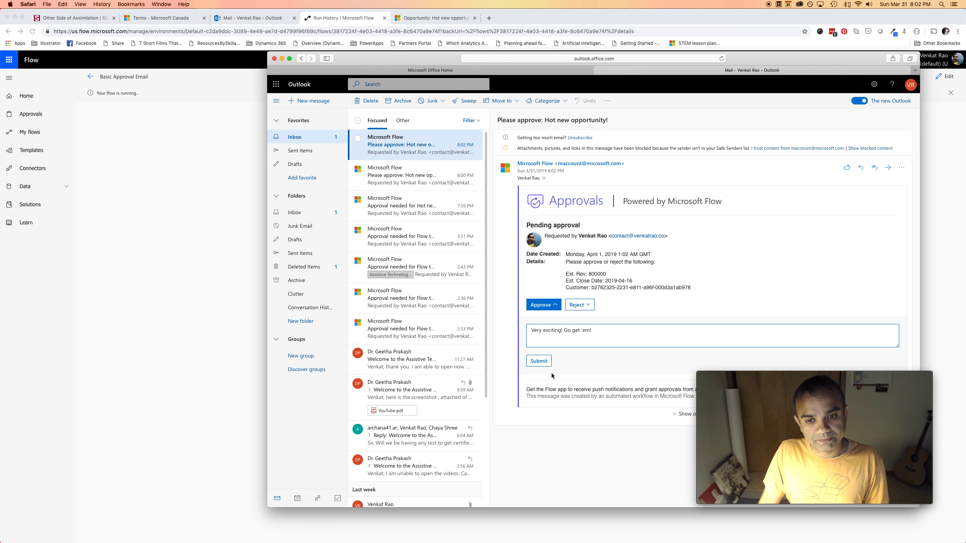
left_click(542, 362)
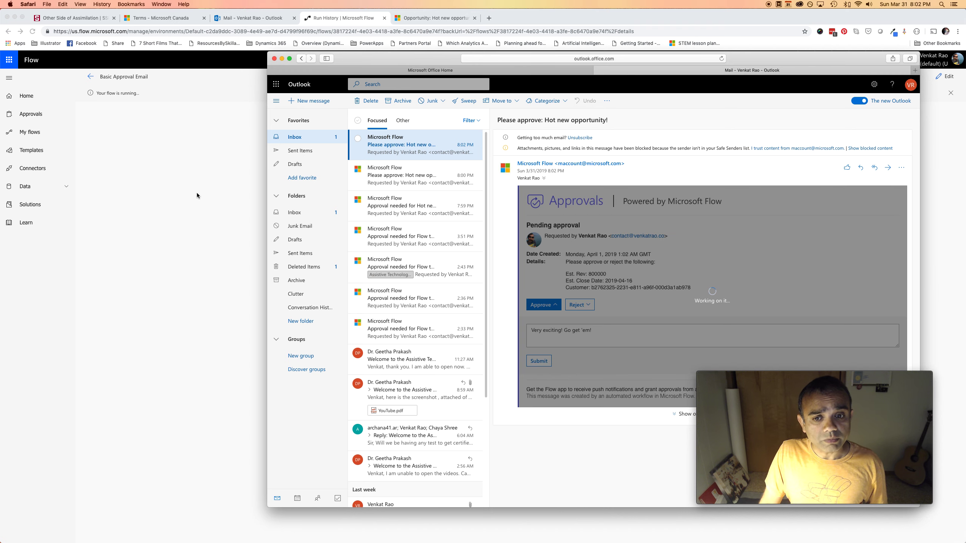
Verify in the run that Condition is true and the Switch took the Approve case
left_click(196, 192)
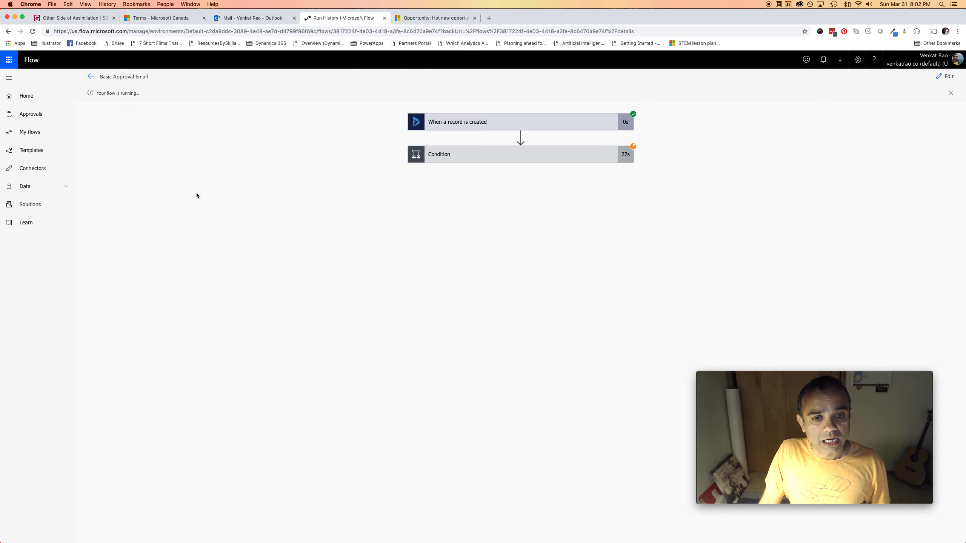
left_click(565, 160)
left_click(428, 291)
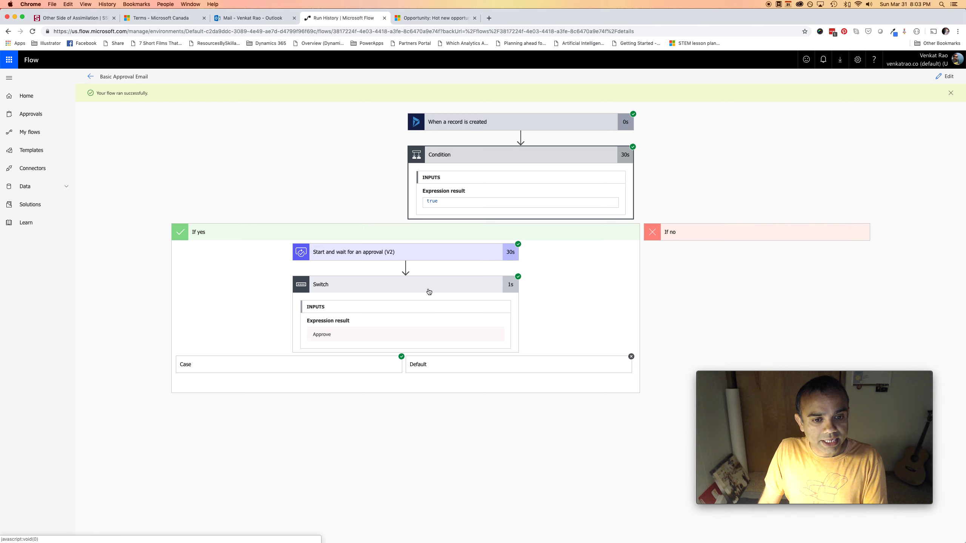
left_click(309, 371)
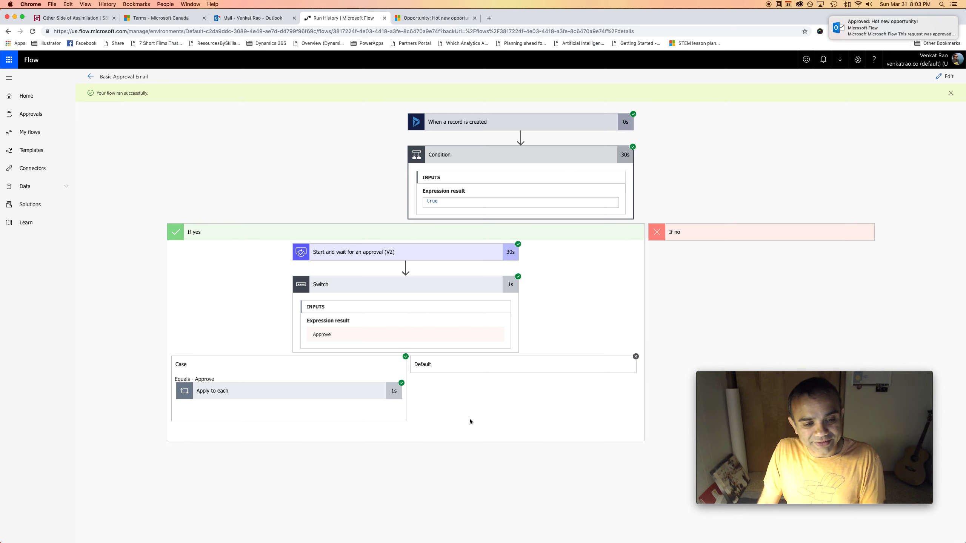
mouse_move(369, 540)
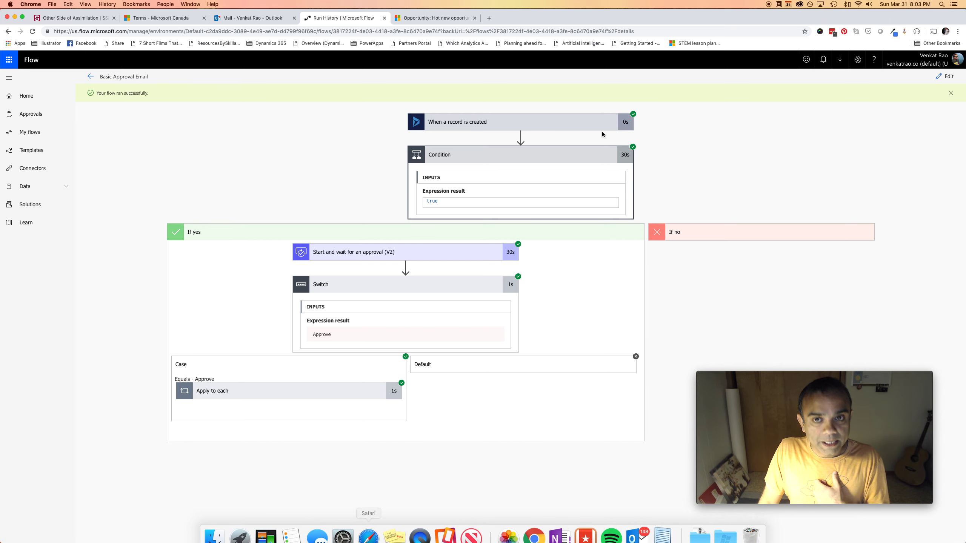
left_click(245, 19)
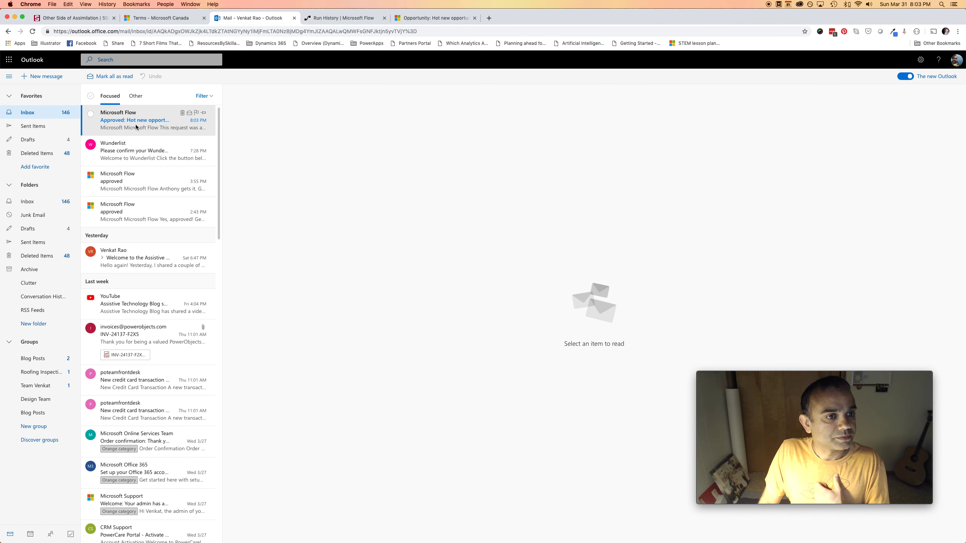
Read the 'Approved: Hot new opportunity!' email quoting the comment, then return to run history
left_click(136, 128)
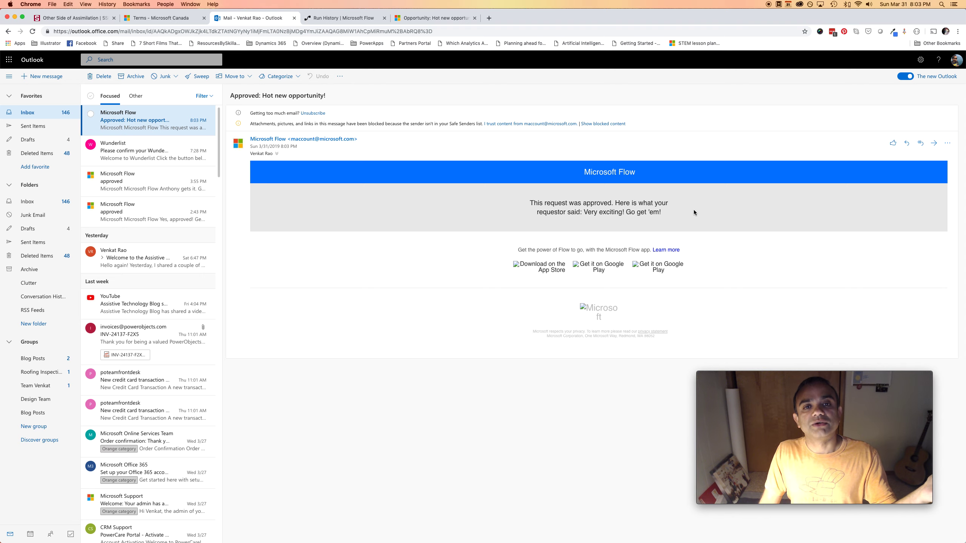
left_click(335, 18)
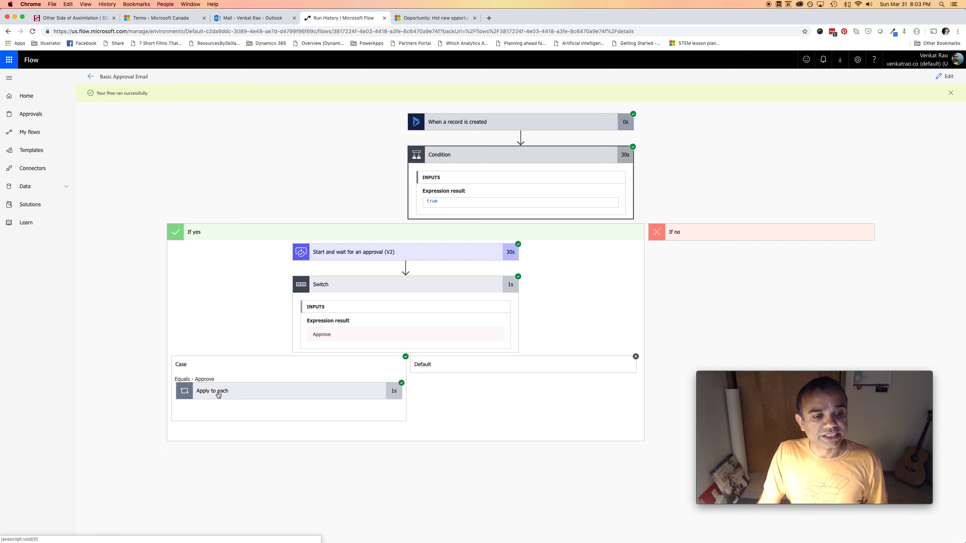
Check that the email notification step in Apply to each returned status 200, then edit the flow
left_click(262, 397)
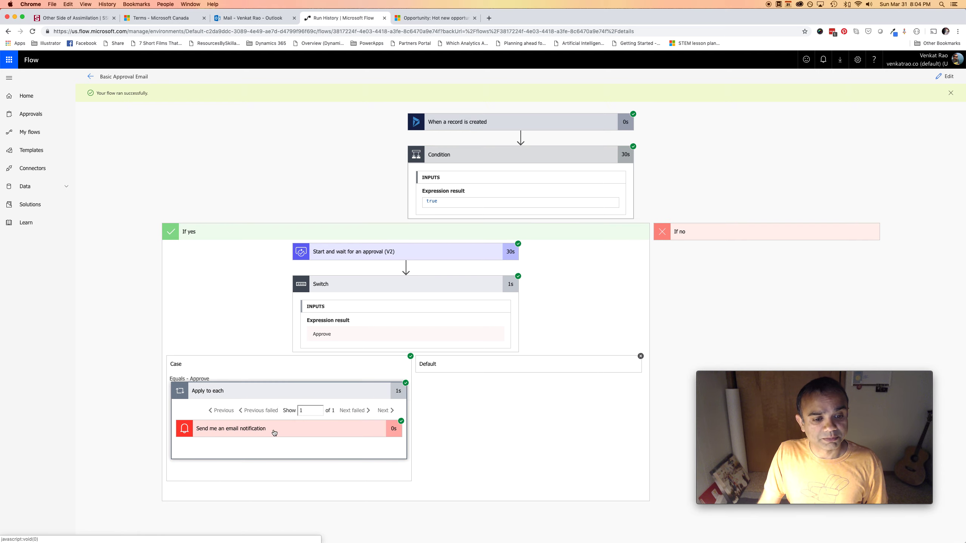
left_click(288, 429)
scroll(289, 431, "down", 5)
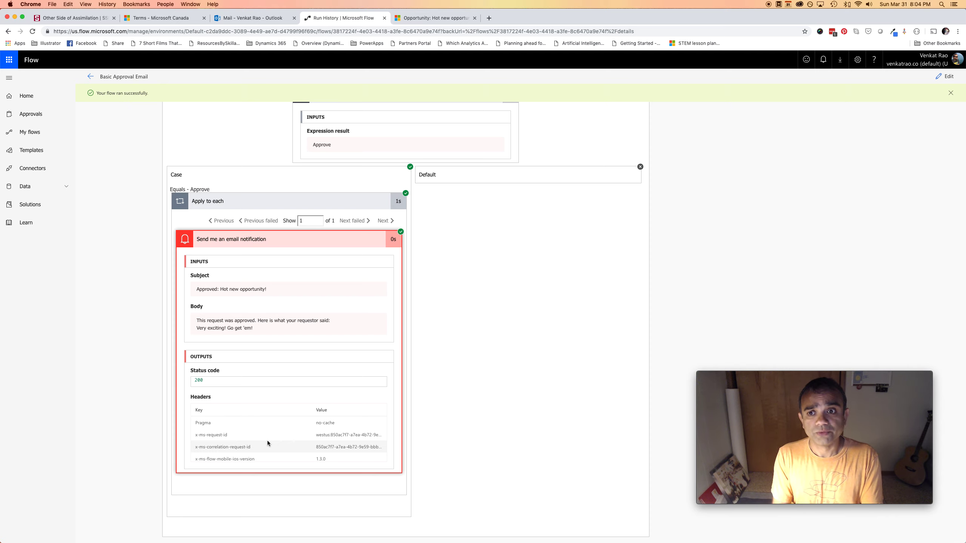
scroll(716, 278, "up", 5)
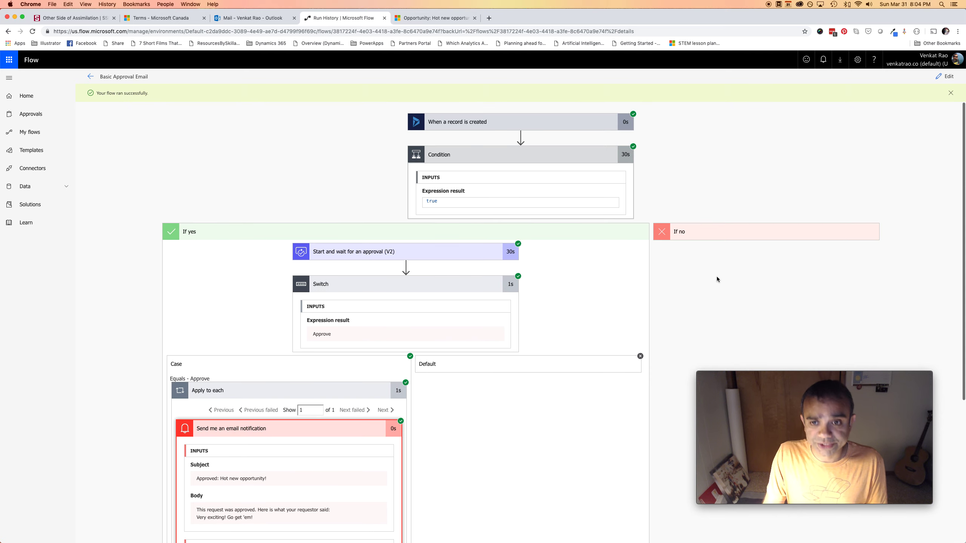
left_click(945, 77)
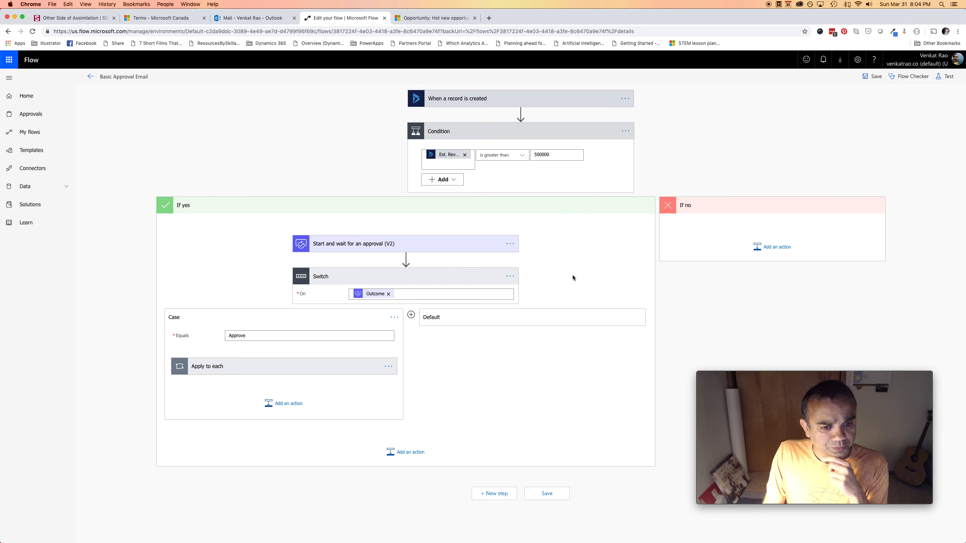
Set Start and wait for an approval (V2) to Approval type 'Custom Responses – Wait for one response'
left_click(365, 245)
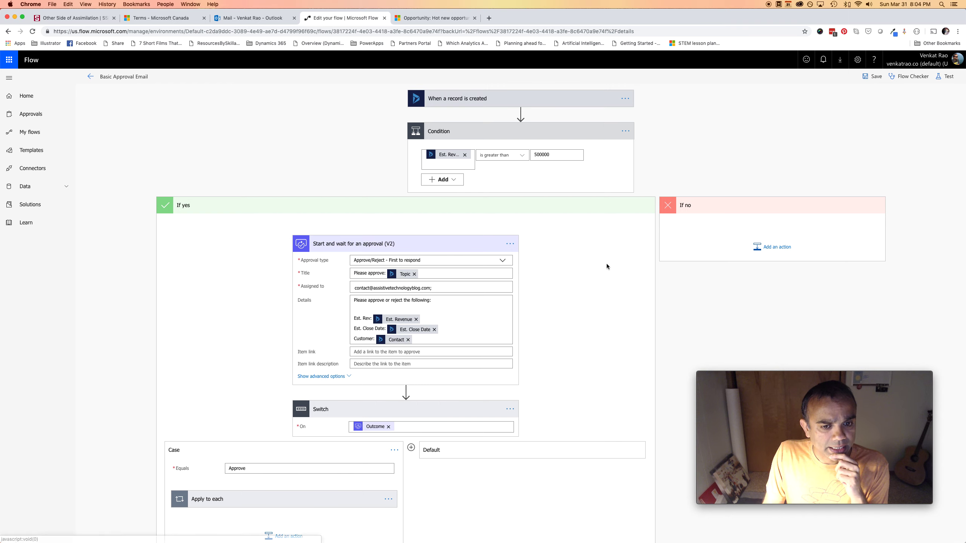
left_click(502, 261)
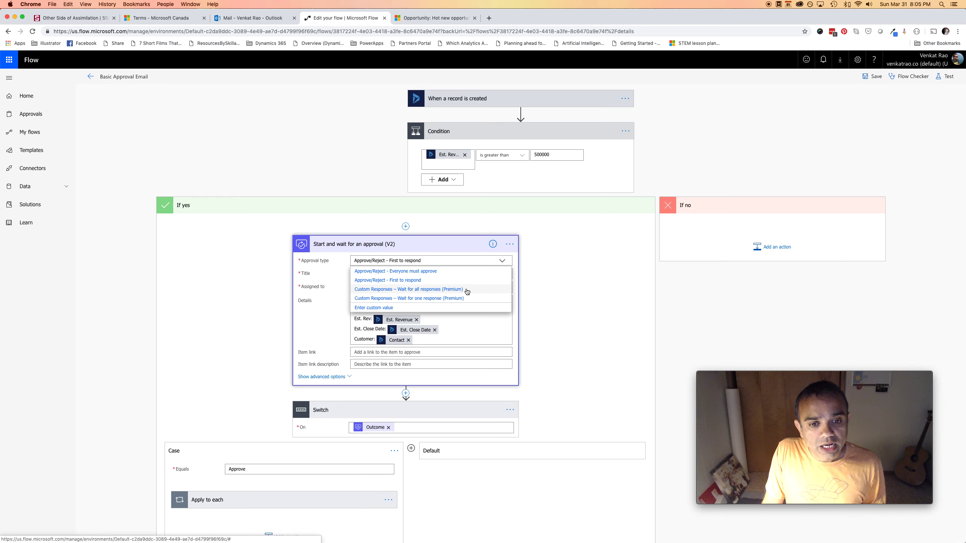
left_click(429, 299)
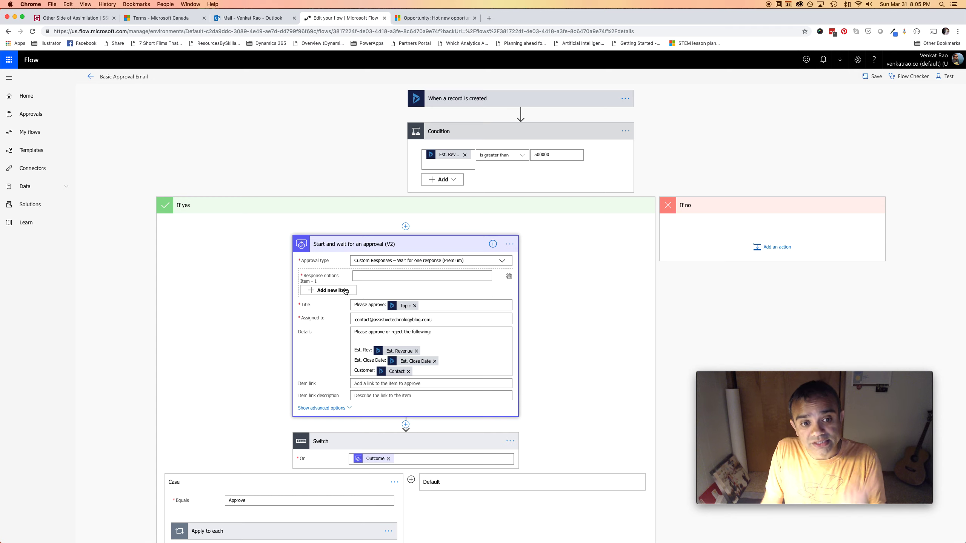
Enter three response options: each approver's name alone and both names joined with '&'
left_click(423, 278)
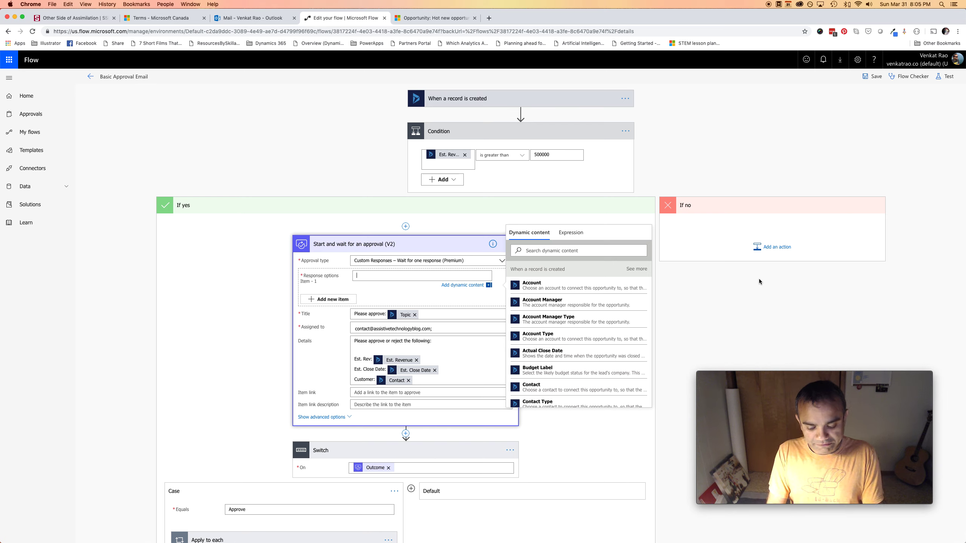
type("eter")
left_click(326, 300)
left_click(376, 291)
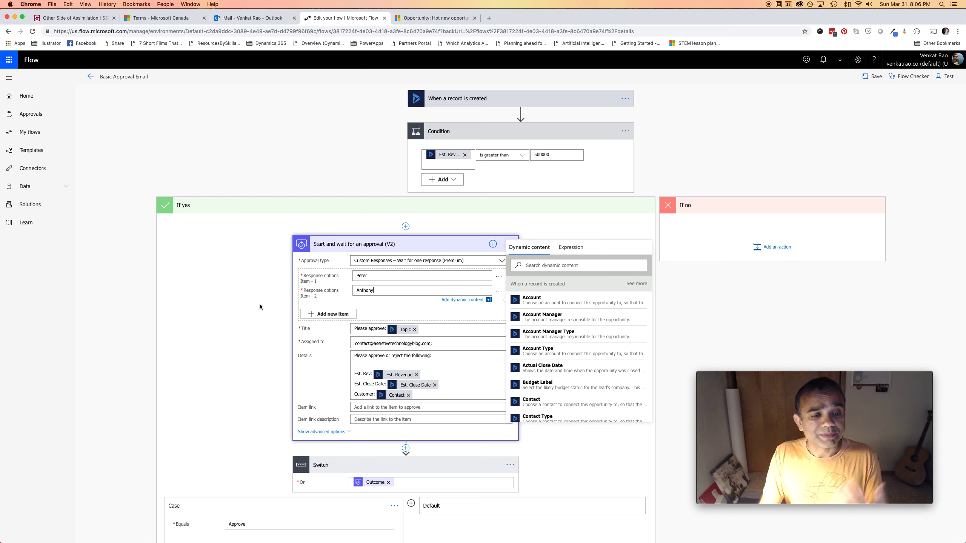
left_click(317, 314)
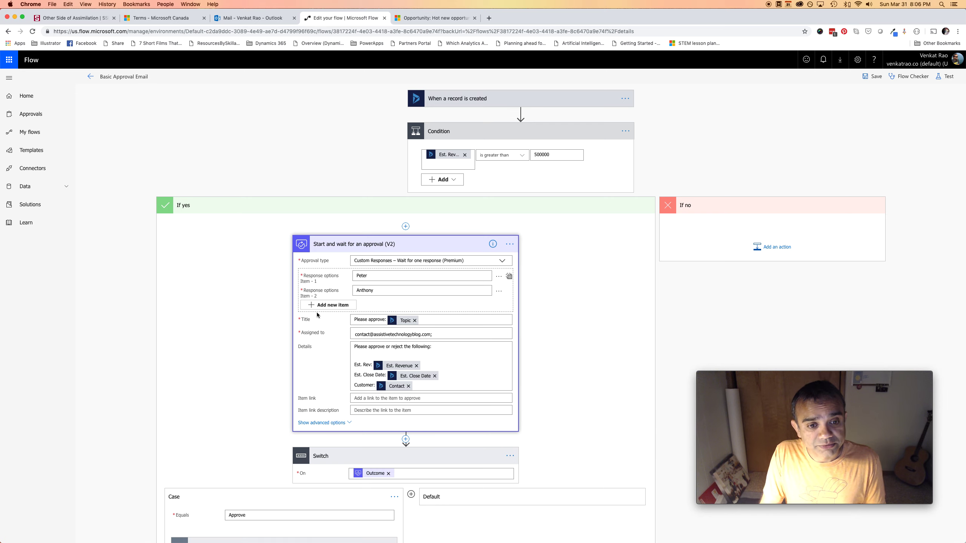
left_click(371, 307)
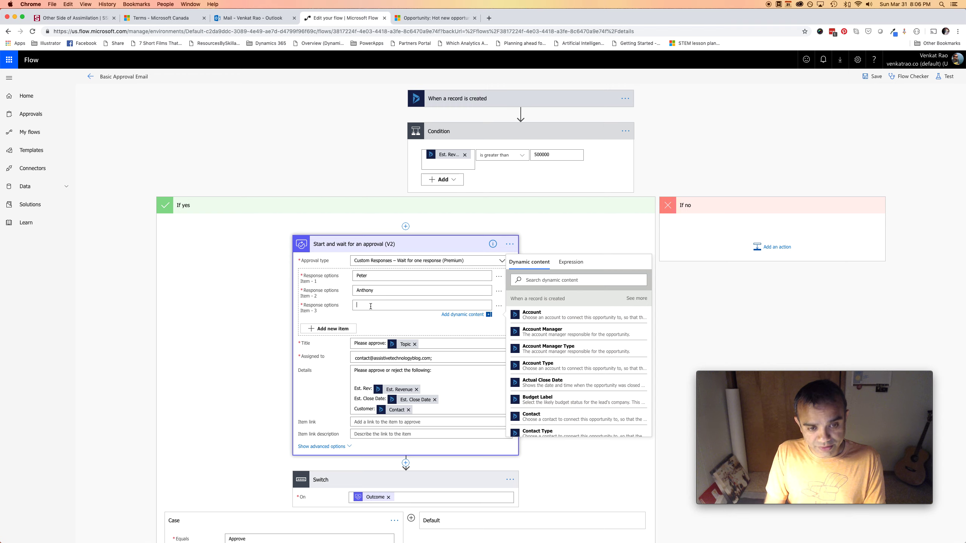
type("Peter & Anthony")
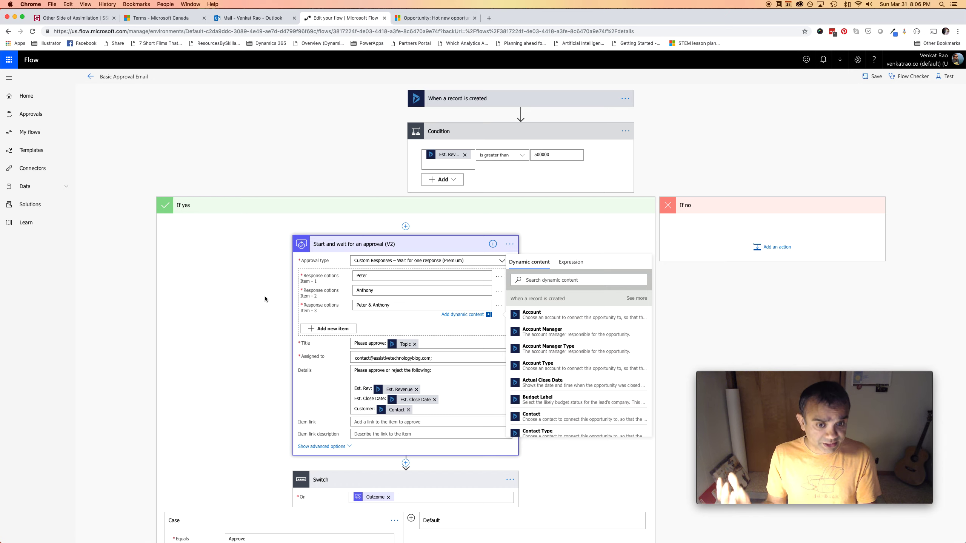
scroll(264, 298, "down", 1)
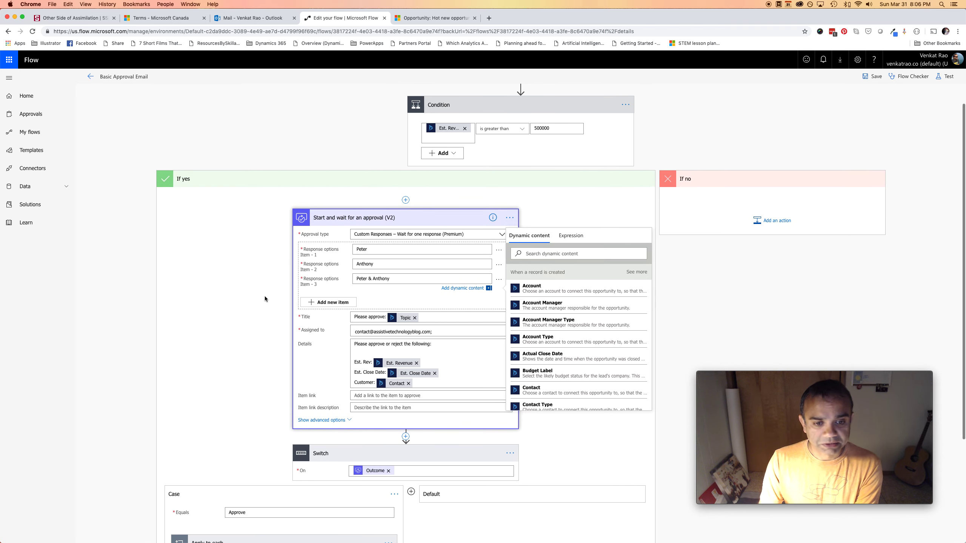
scroll(264, 298, "down", 5)
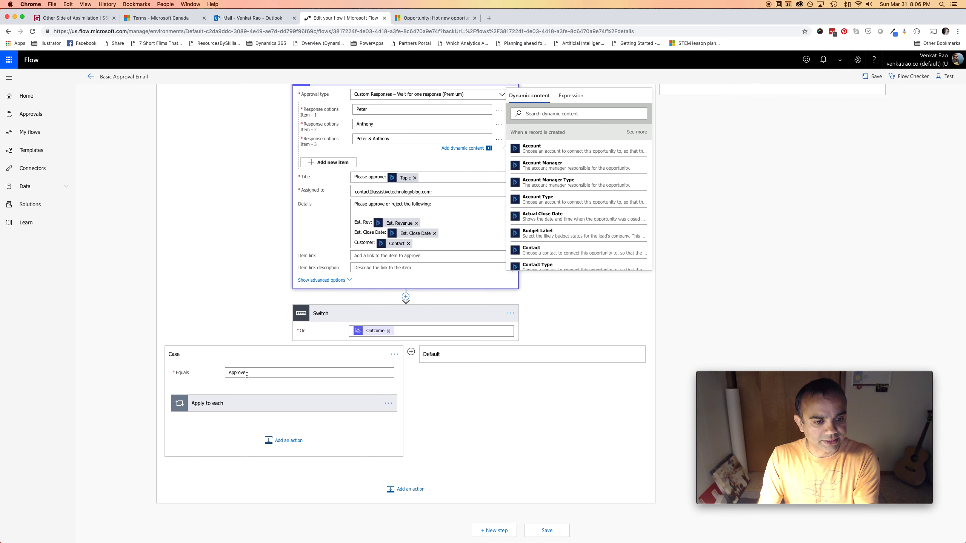
Replace the first case's 'Approve' value with the first approver's name and review its email step
left_click_drag(249, 374, 220, 367)
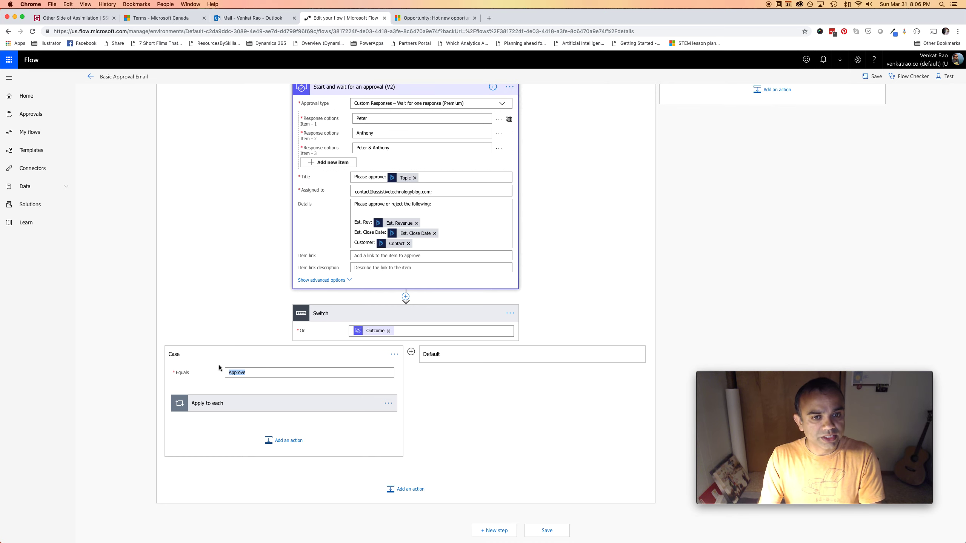
type("Peter")
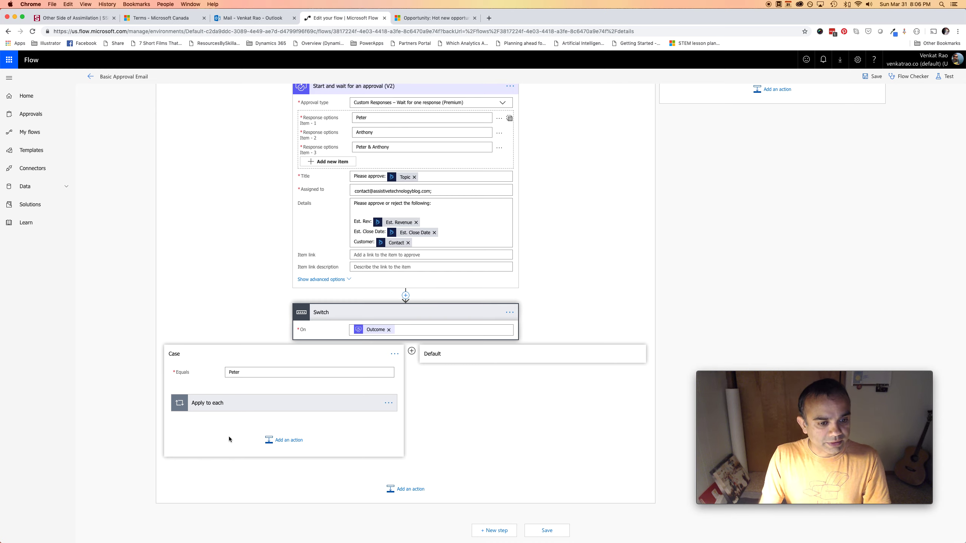
left_click(260, 408)
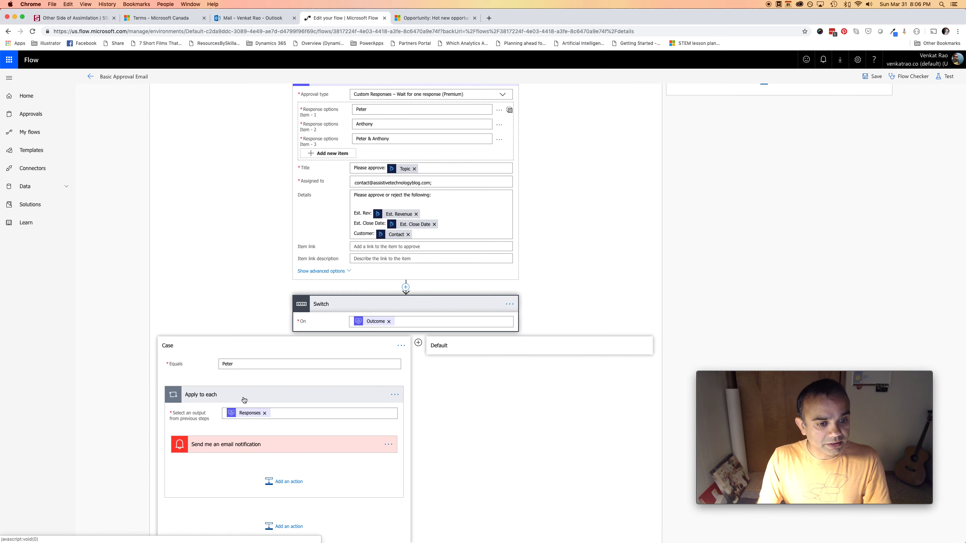
left_click(300, 450)
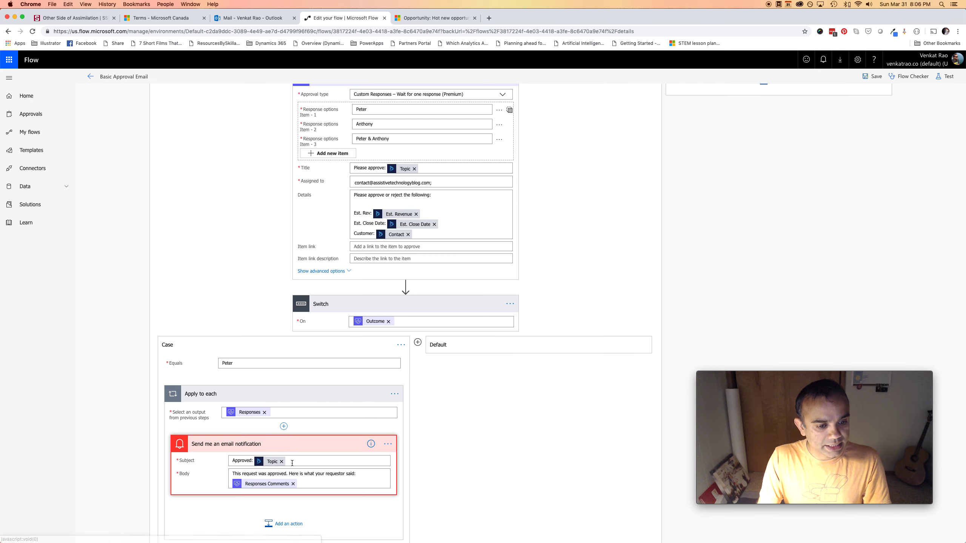
scroll(305, 468, "down", 2)
scroll(305, 467, "down", 1)
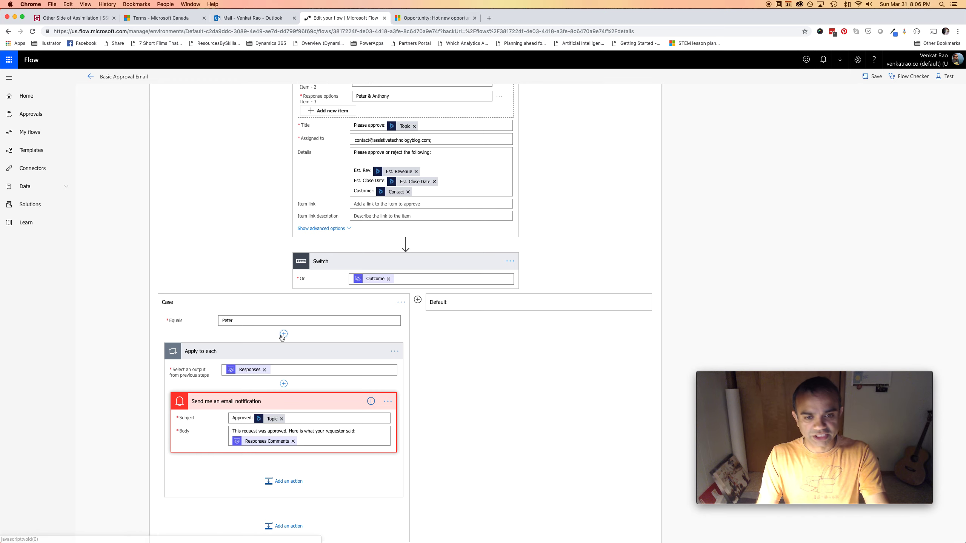
Add a second Switch case, type the second approver's name in lowercase, then clear it
left_click(418, 301)
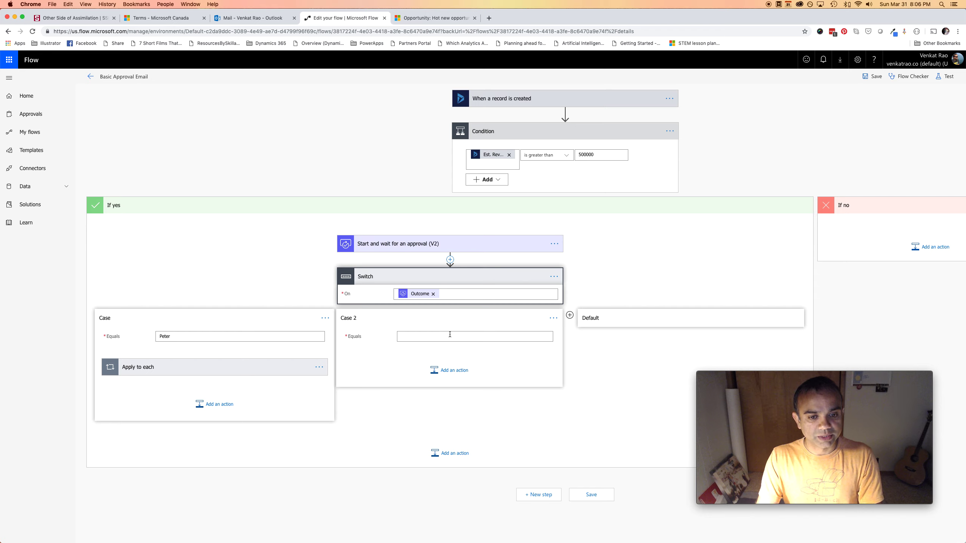
type("anthony")
key("BackSpace")
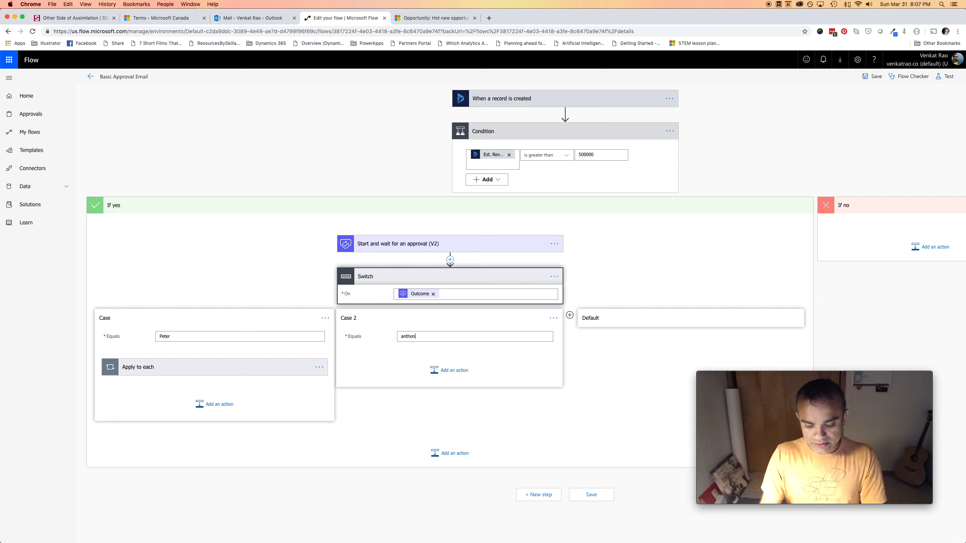
key("BackSpace")
key("BackSpace")
key("BackSpace")
Name the second case and add a Send an email (V2) action with the recipient's email address
type("Antho")
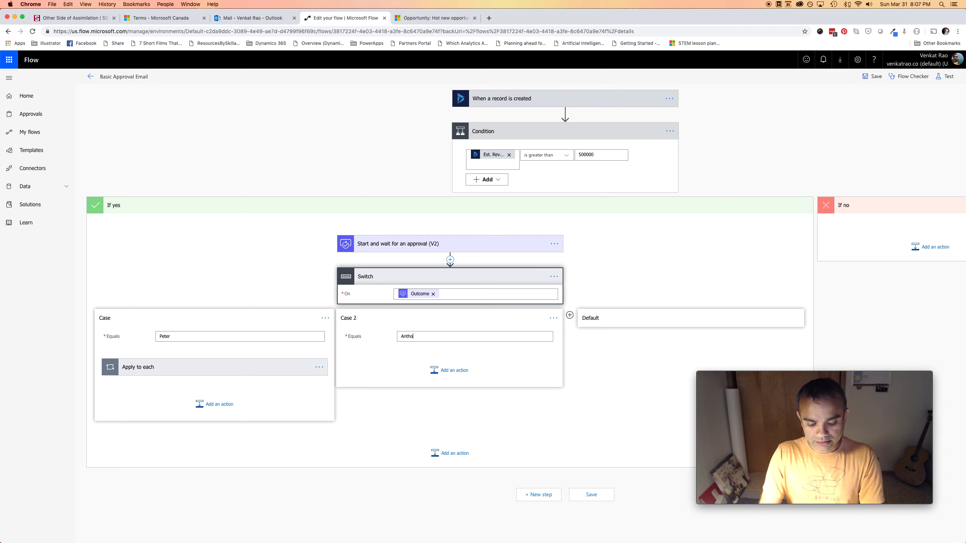
left_click(443, 367)
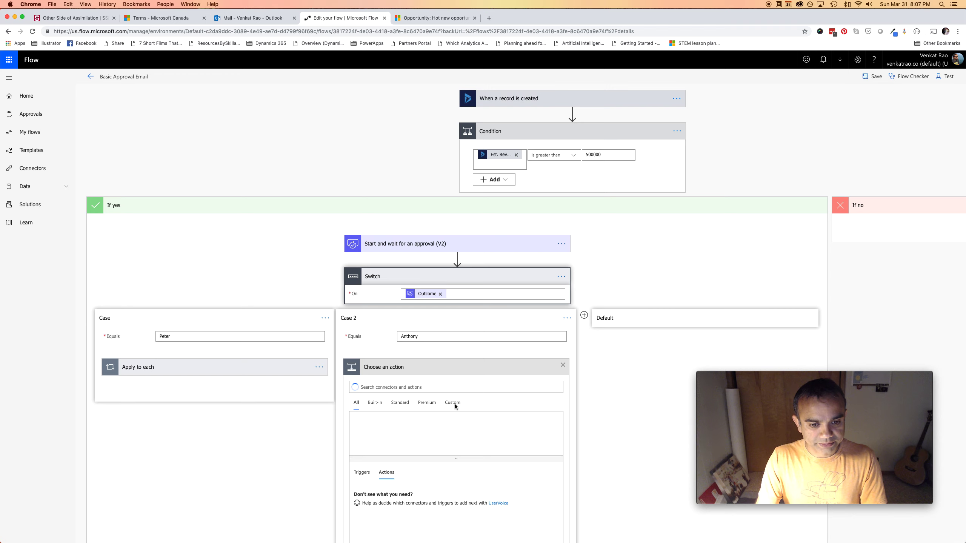
scroll(472, 396, "down", 3)
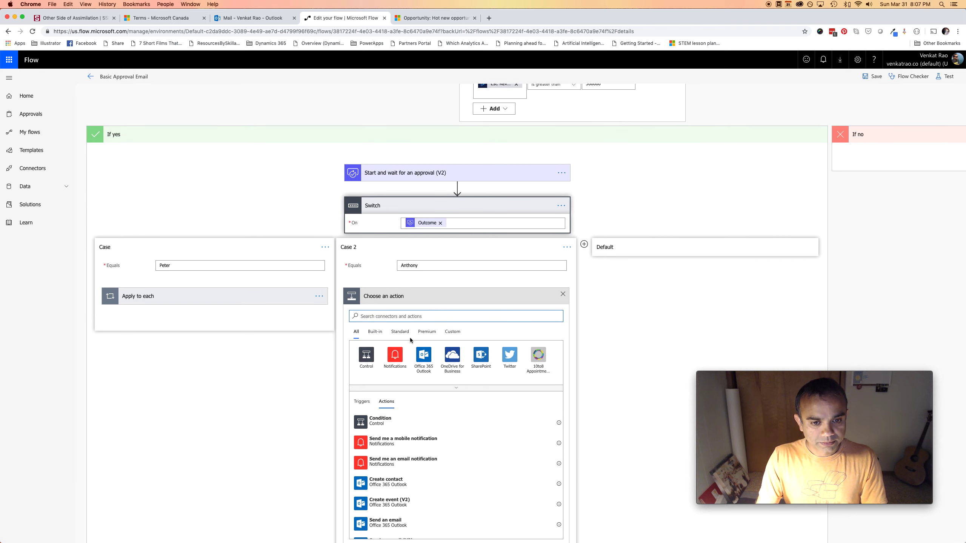
scroll(443, 503, "down", 2)
scroll(410, 459, "down", 1)
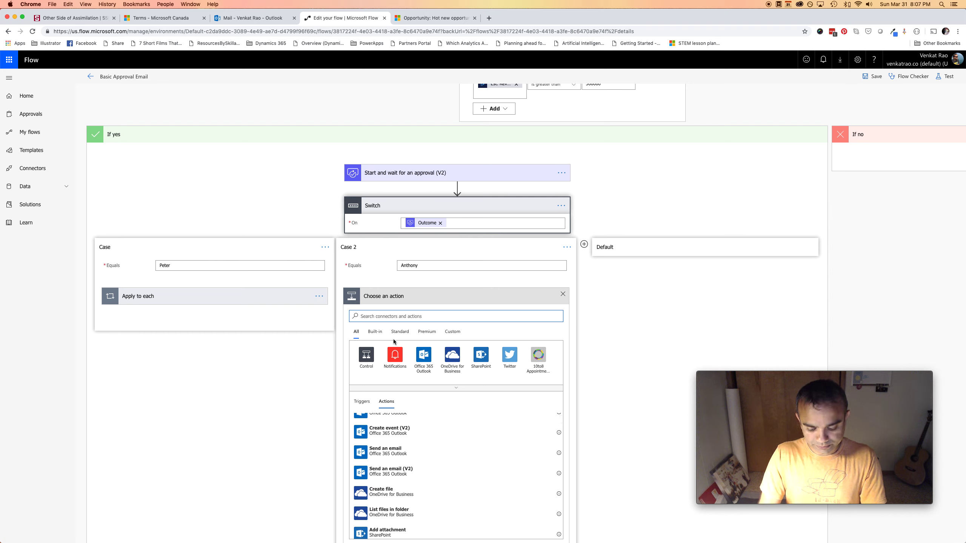
type("email")
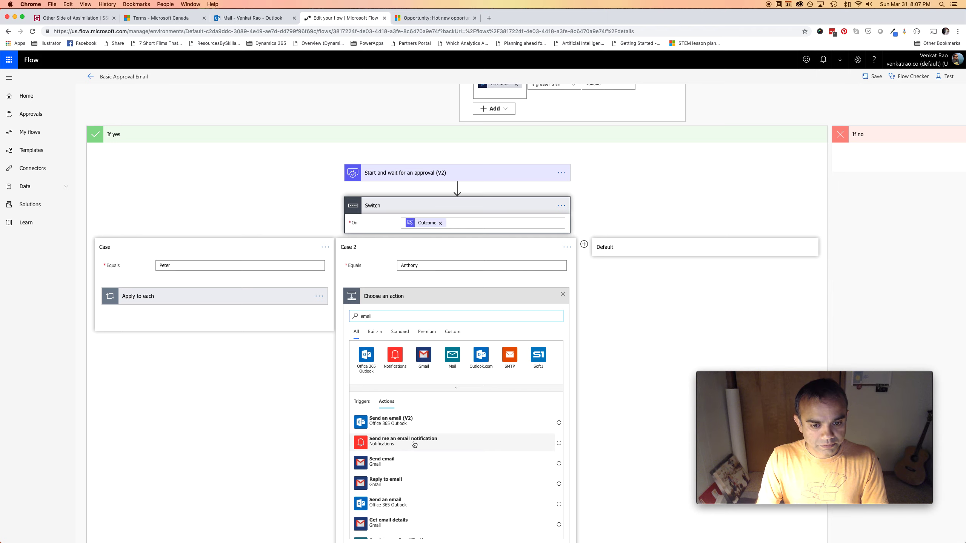
left_click(414, 426)
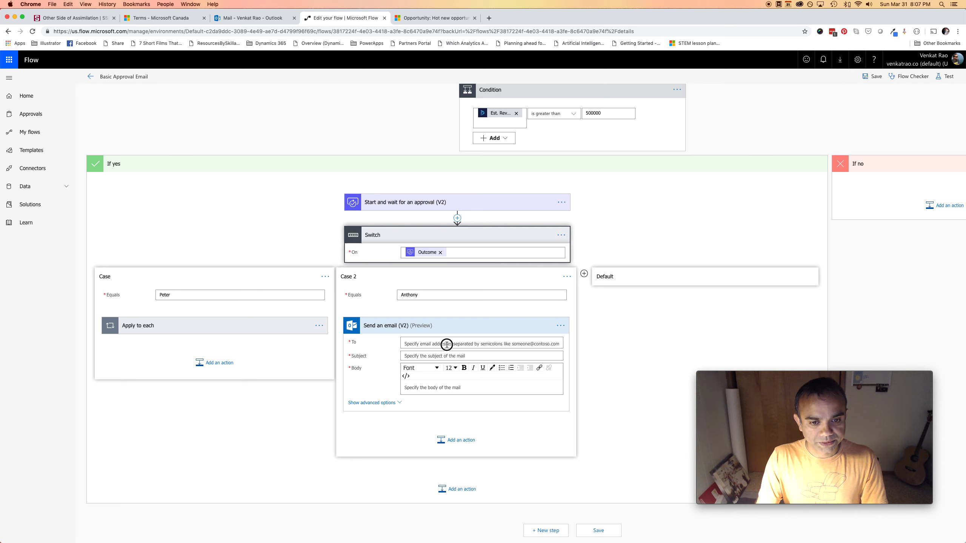
left_click(447, 344)
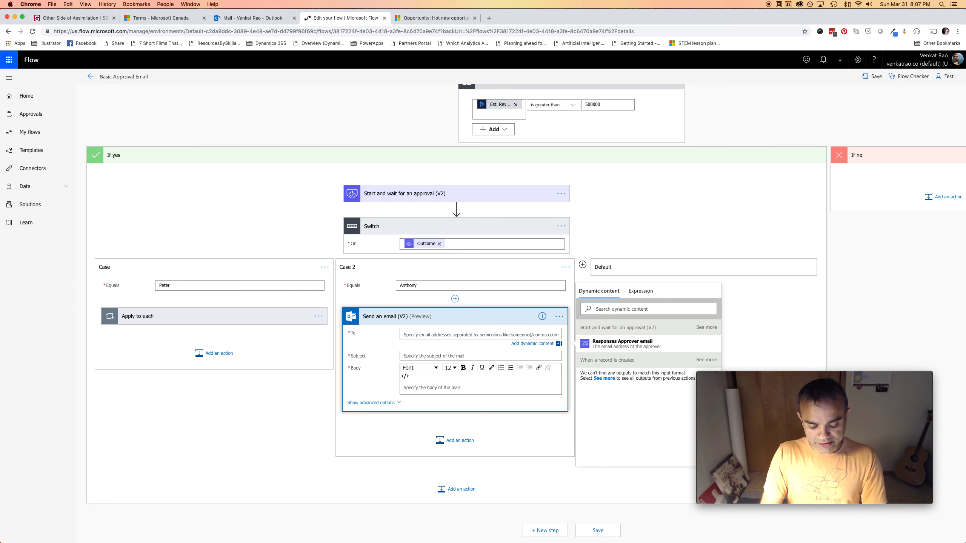
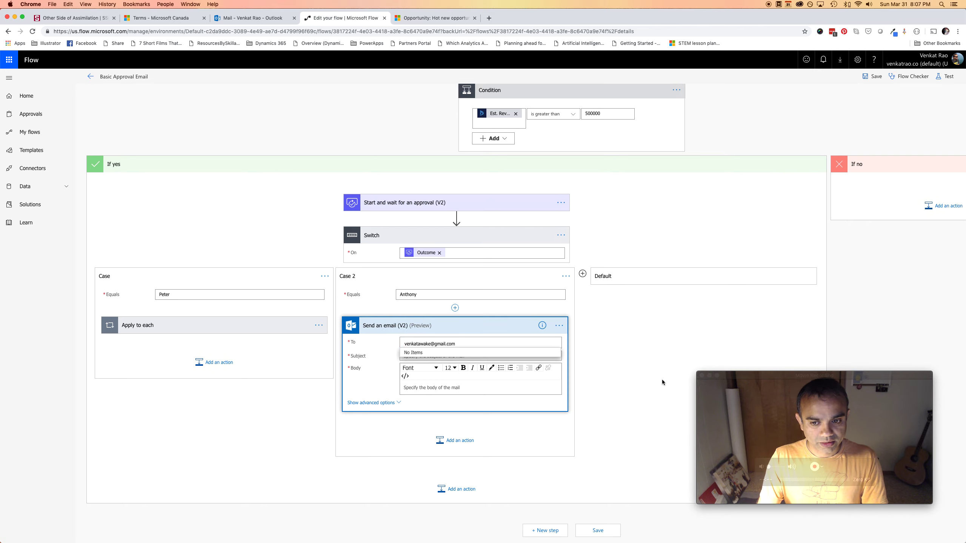
Write the email body 'You are on this opportunity!'
left_click(620, 375)
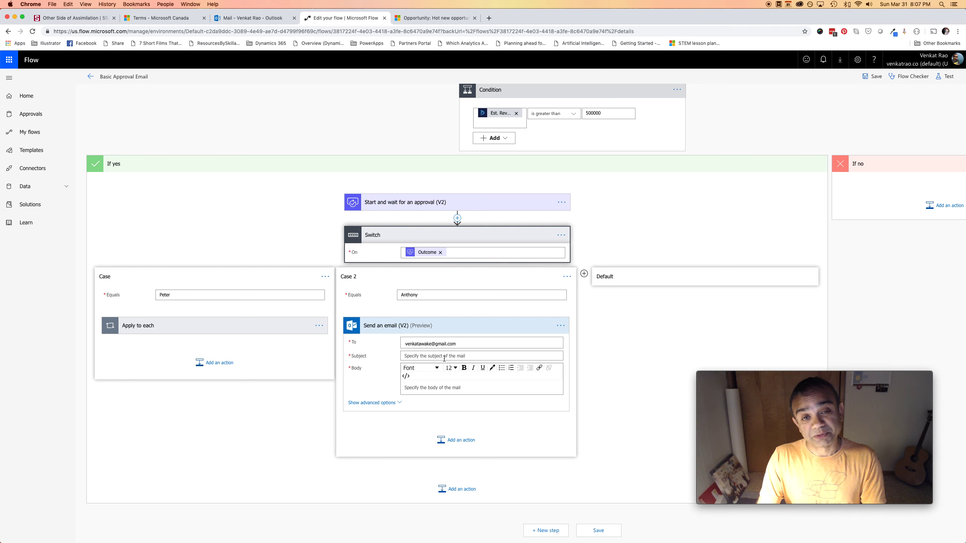
left_click(425, 388)
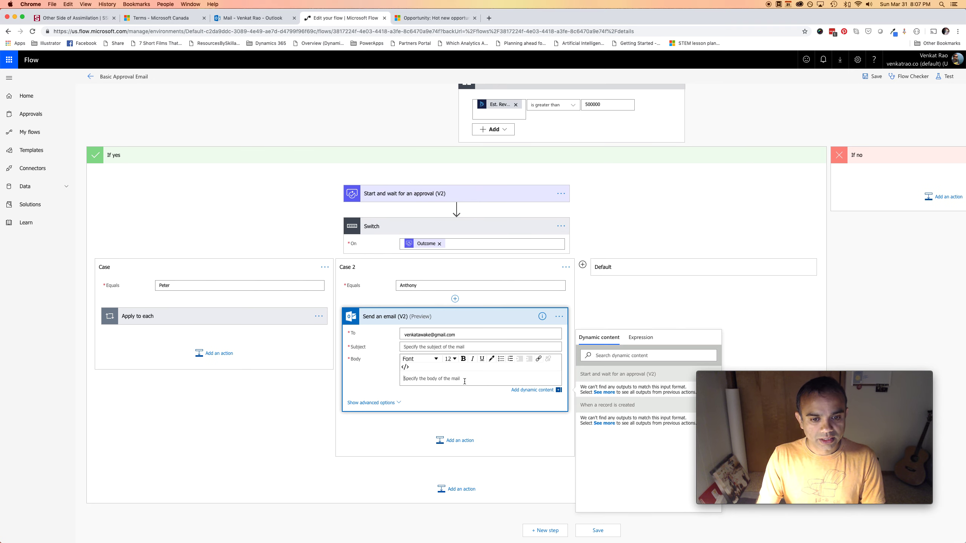
type("You are on this ")
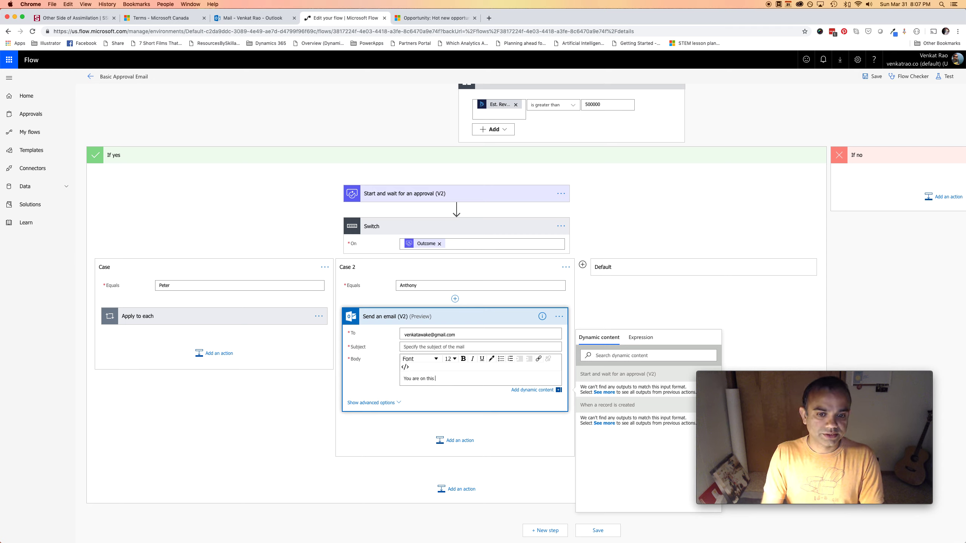
type("opportunit")
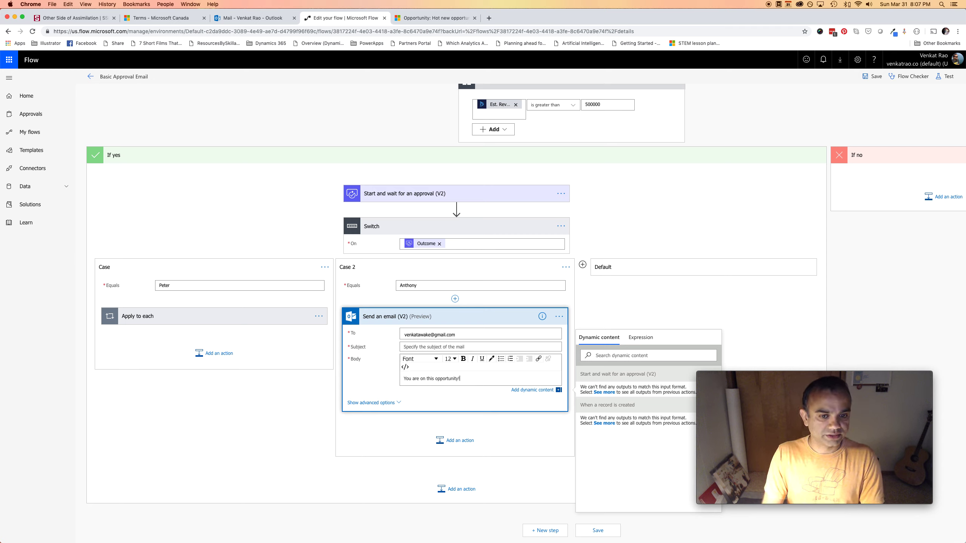
type("y!")
Make the subject 'New Opportunity Assigned!' followed by the Topic dynamic field
left_click(456, 347)
left_click(631, 328)
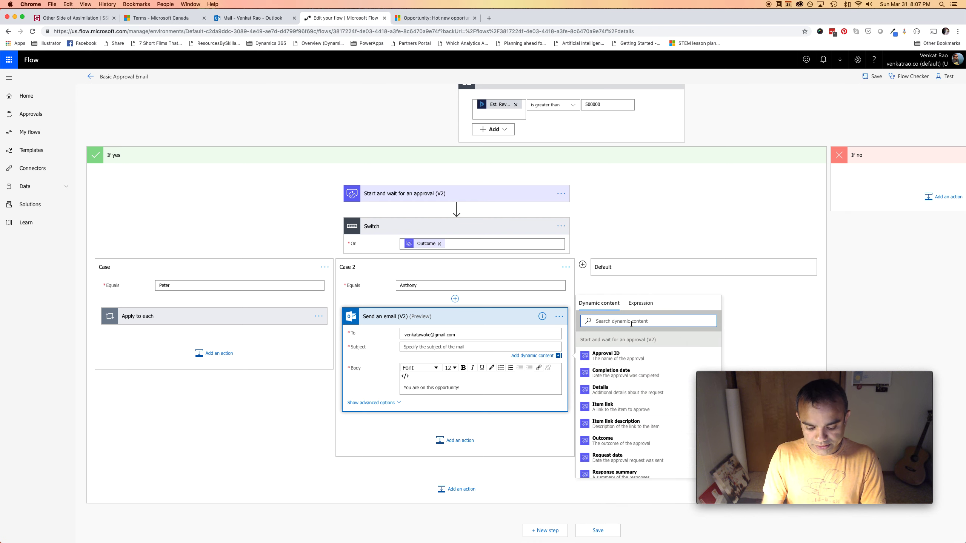
type("new")
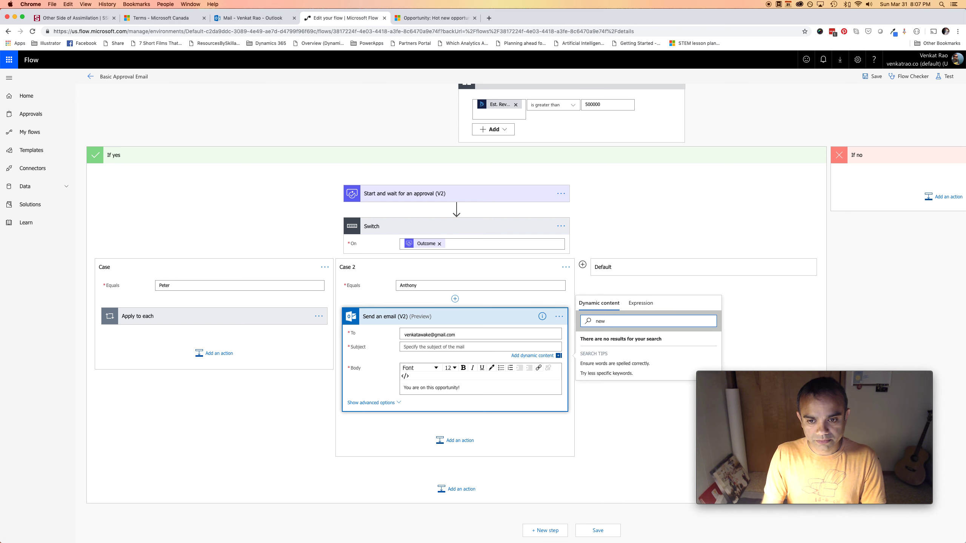
key("BackSpace")
key("BackSpace")
key("BackSpace")
key("BackSpace")
type("topic")
left_click(632, 351)
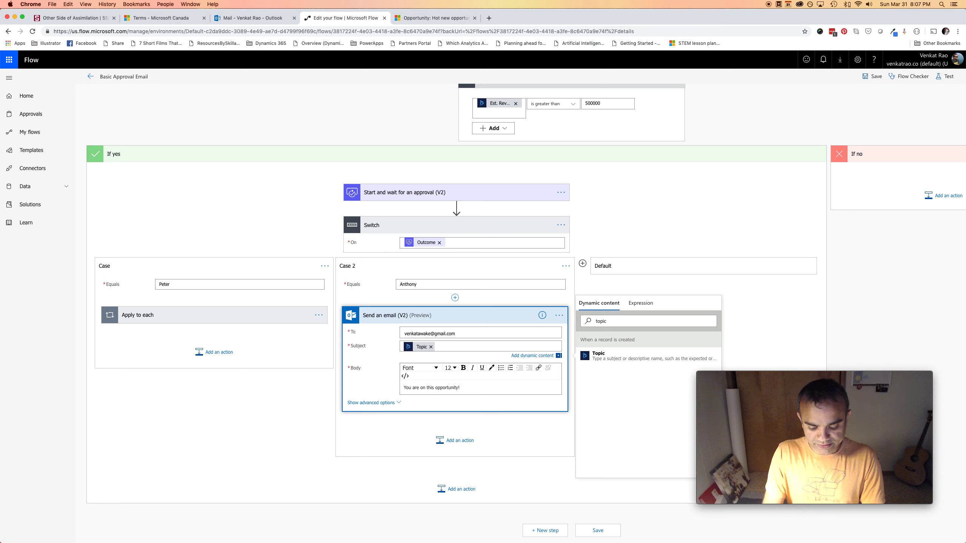
type("New ")
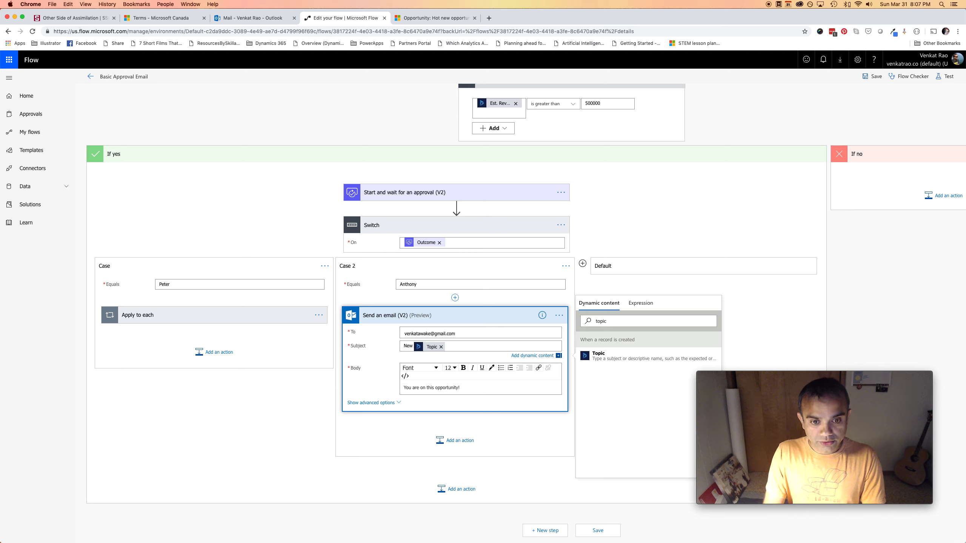
type("Opportunity Assi")
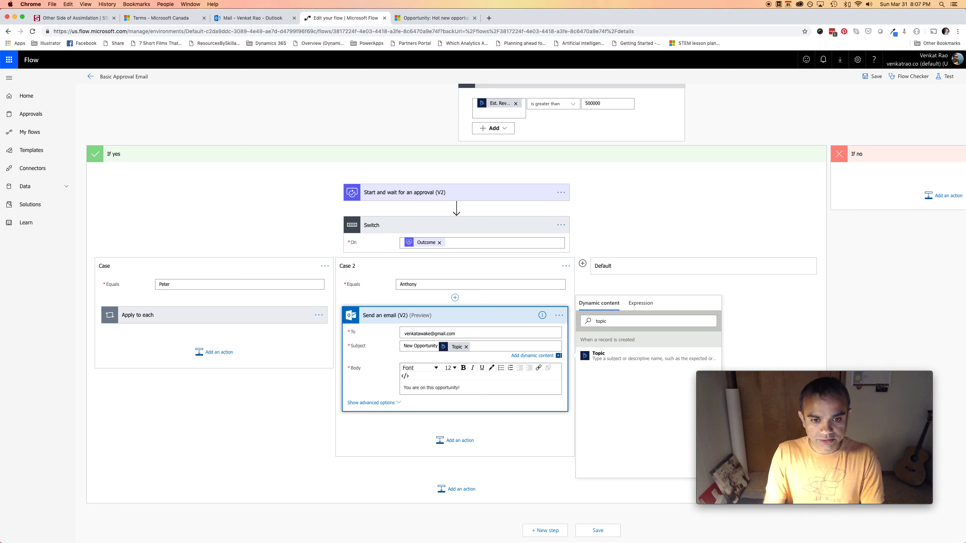
type("gned!")
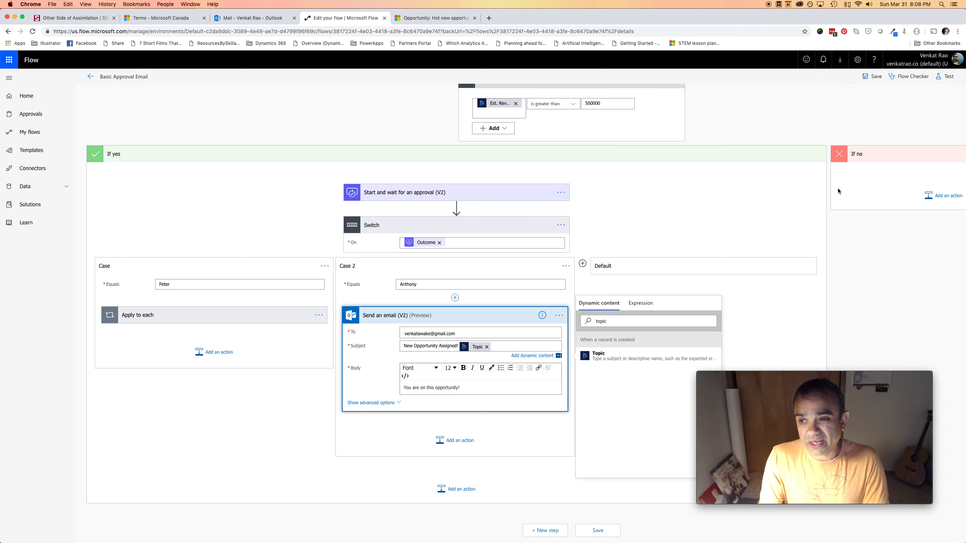
Save the flow
scroll(539, 248, "up", 1)
scroll(539, 248, "up", 3)
left_click(871, 77)
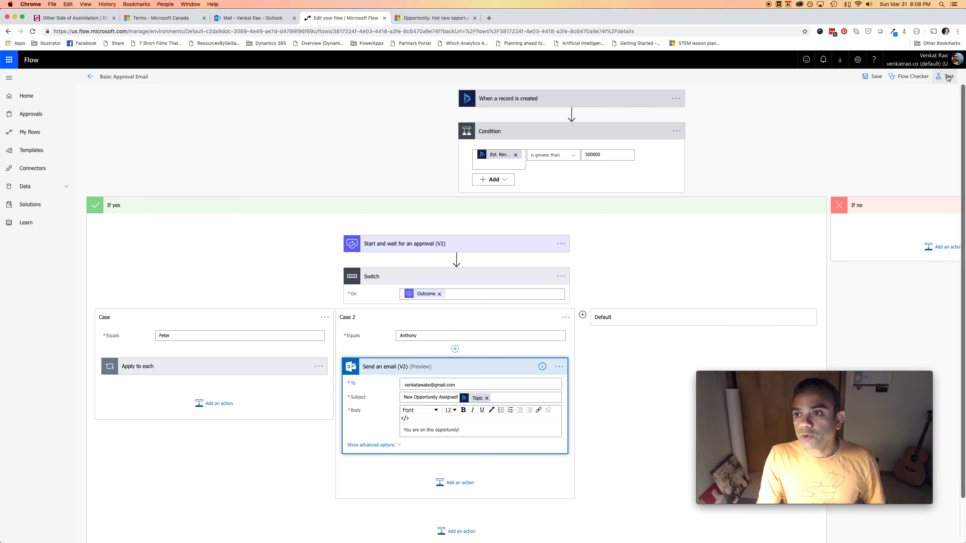
Test the flow again using data from the earlier Test Succeeded run
left_click(948, 78)
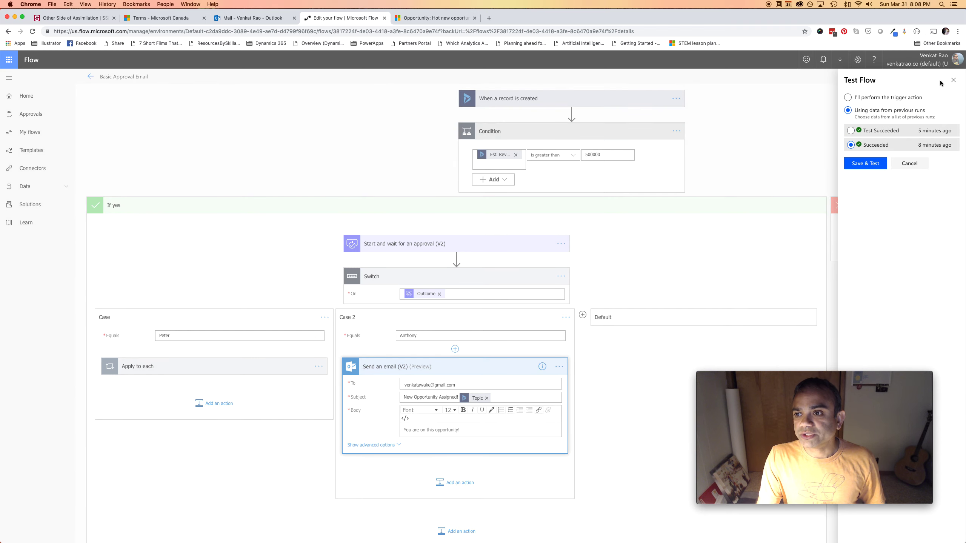
left_click(851, 131)
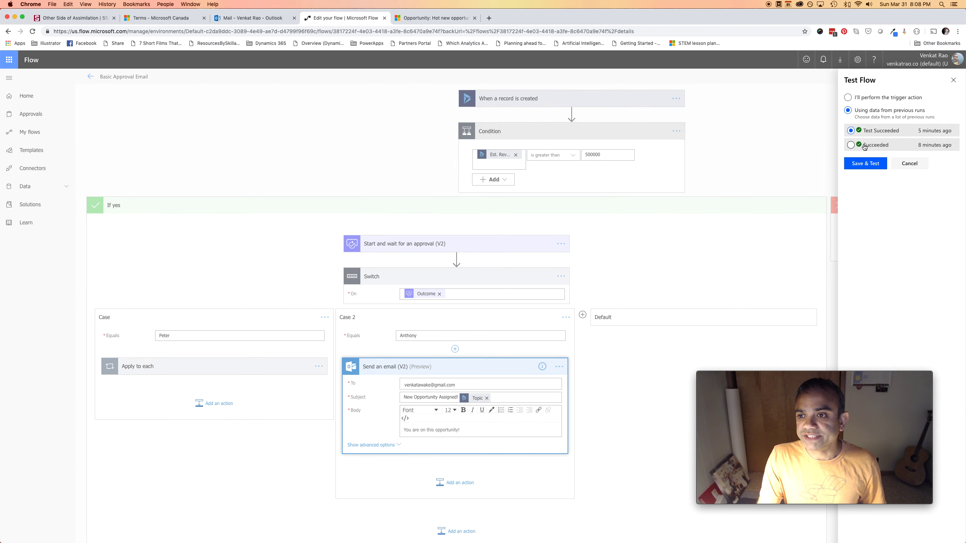
left_click(864, 168)
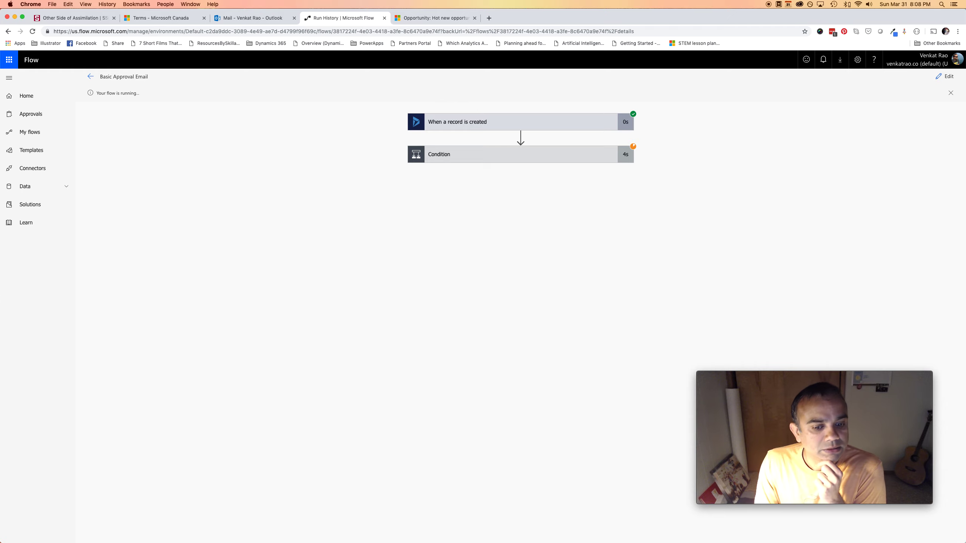
mouse_move(242, 537)
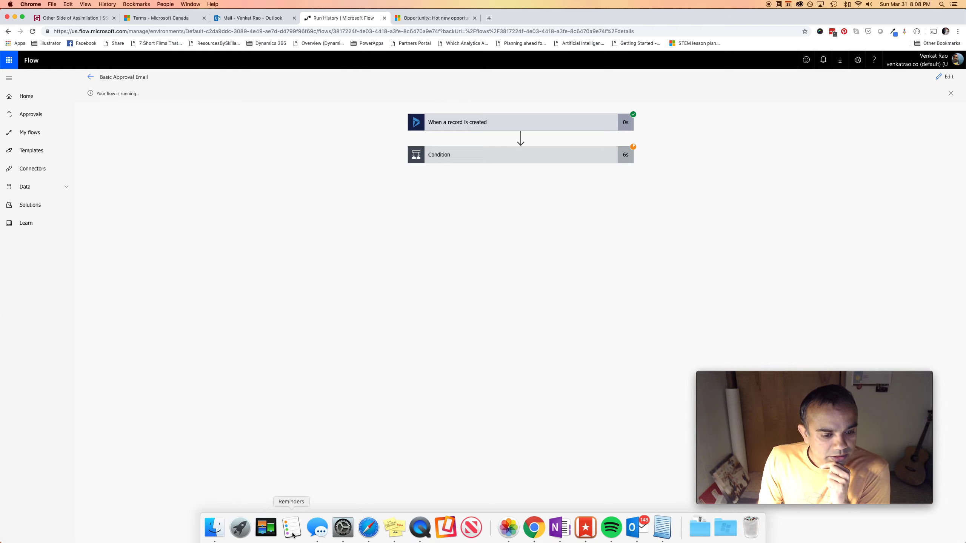
In web Outlook, respond Anthony to the newest approval, commenting 'This is a HUGE deal, Anthony! All the best!'
left_click(369, 528)
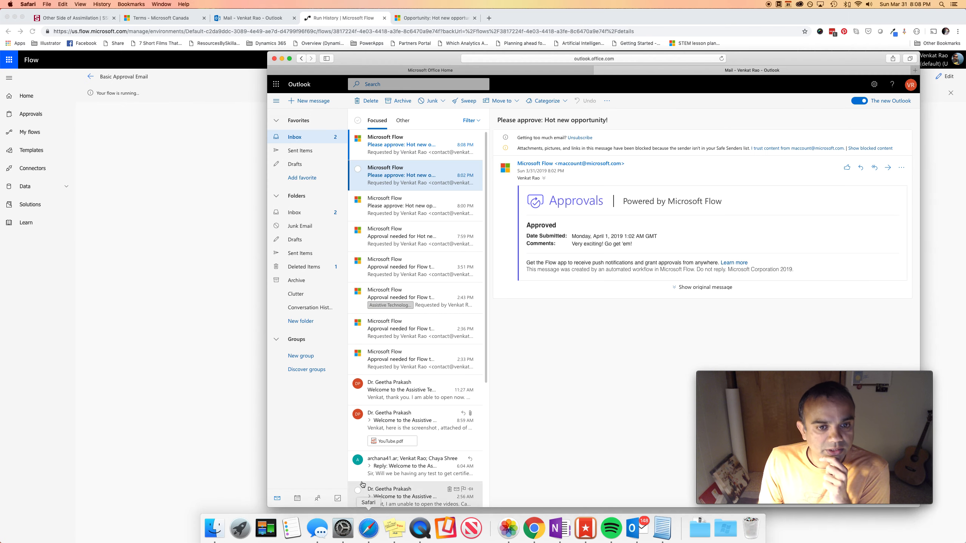
left_click(409, 154)
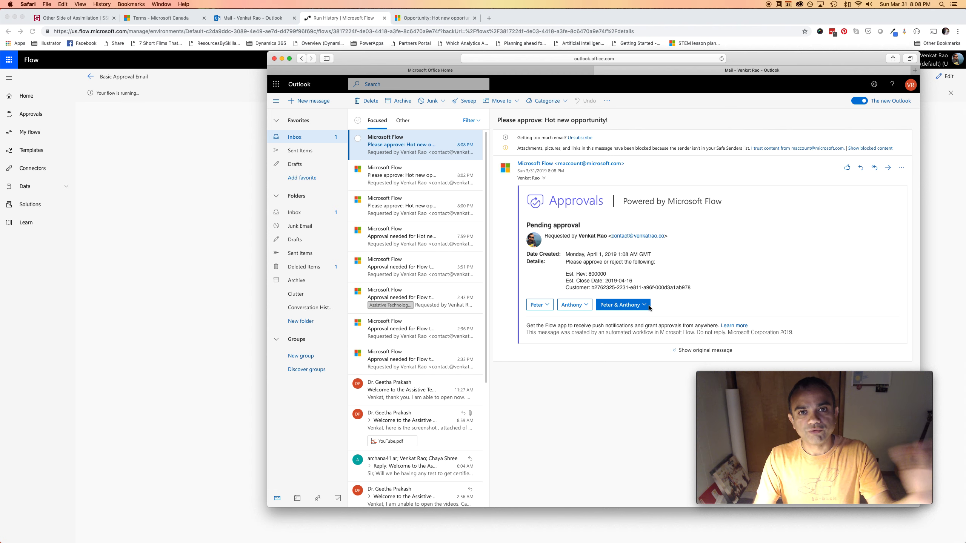
left_click(548, 307)
left_click(633, 340)
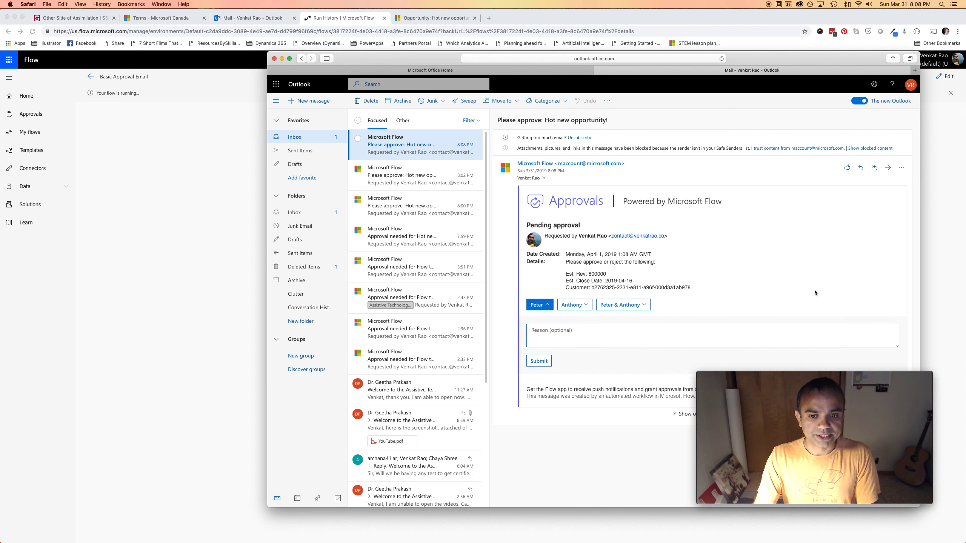
type("This ")
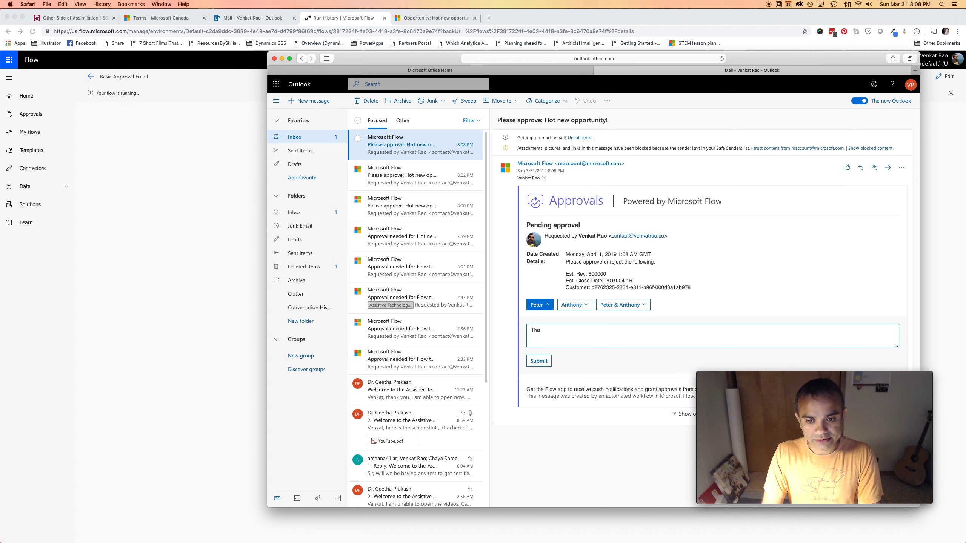
type("is a HUGE deal! ")
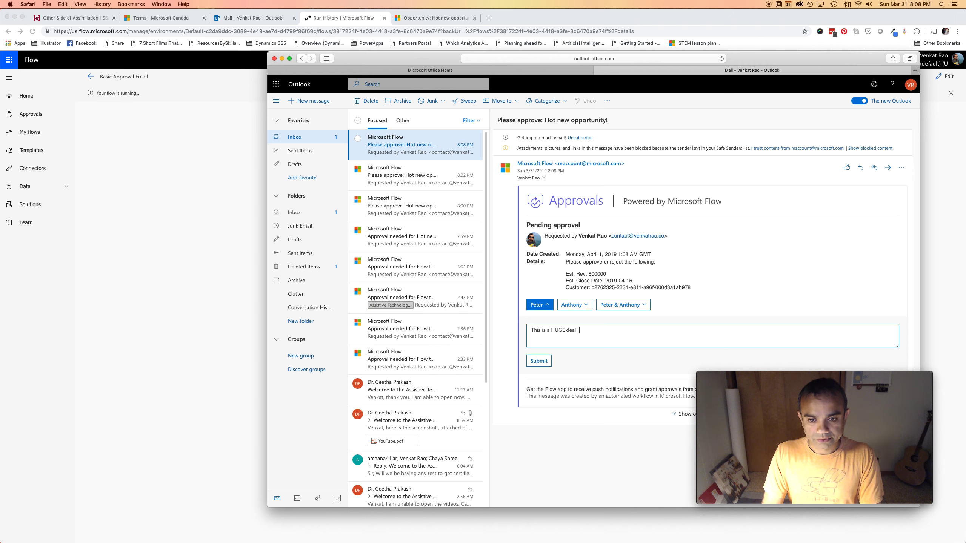
type("All the brs")
type("est")
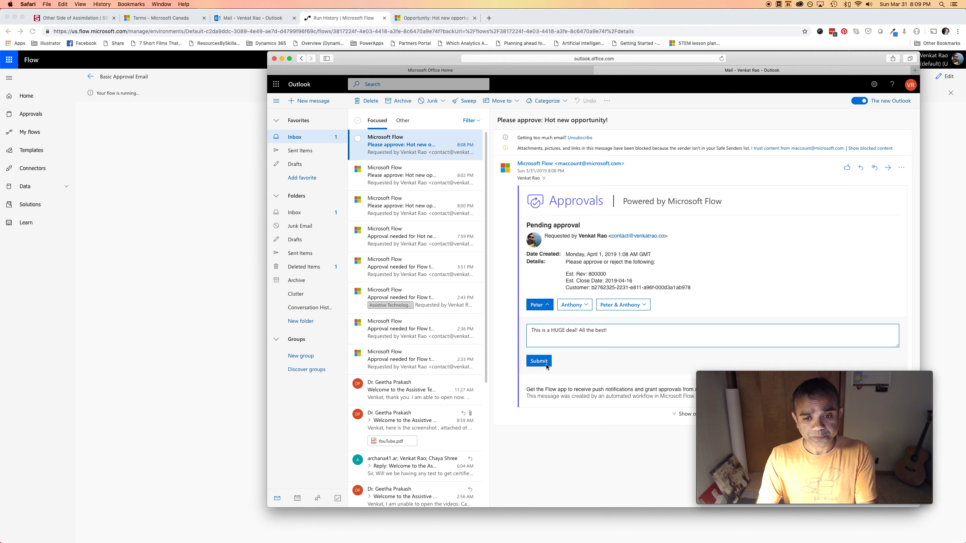
left_click(571, 304)
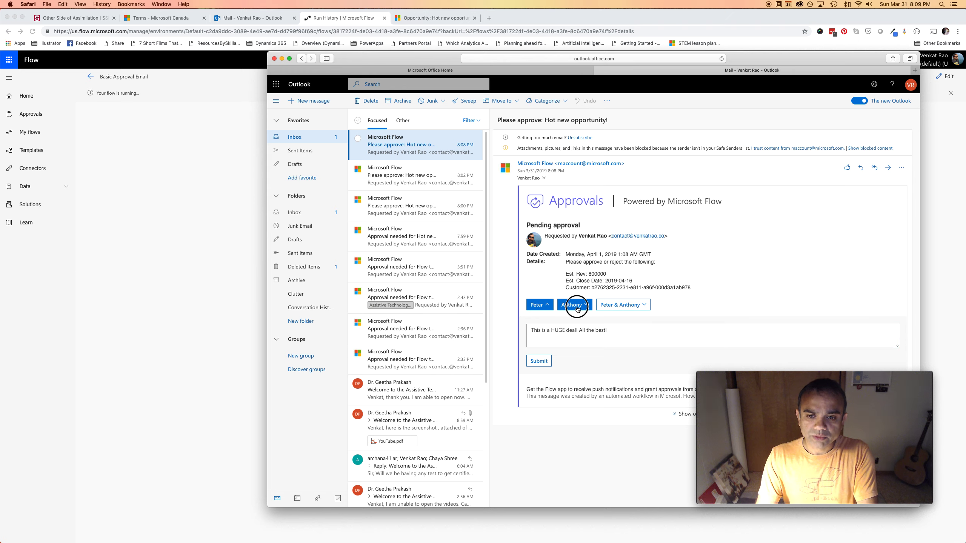
left_click(559, 335)
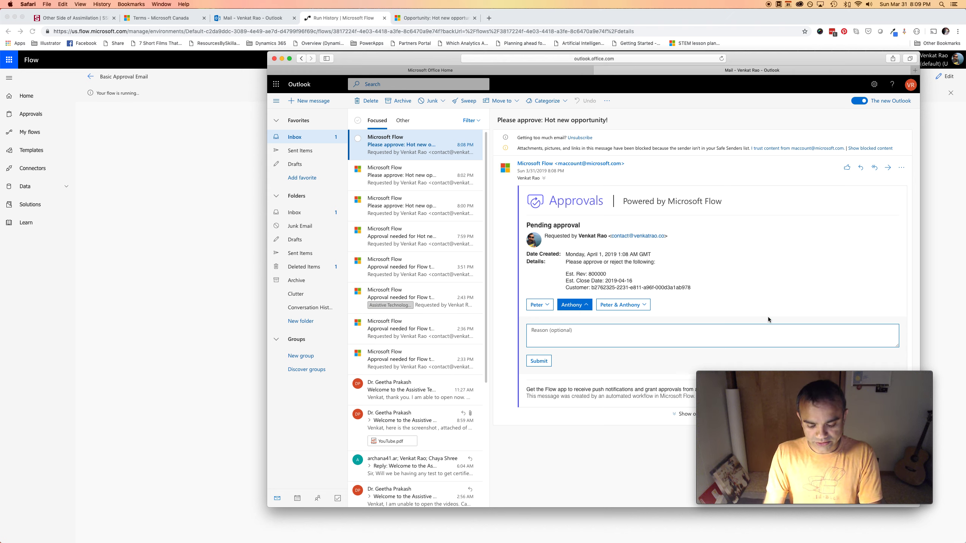
type("This is a HUGE ")
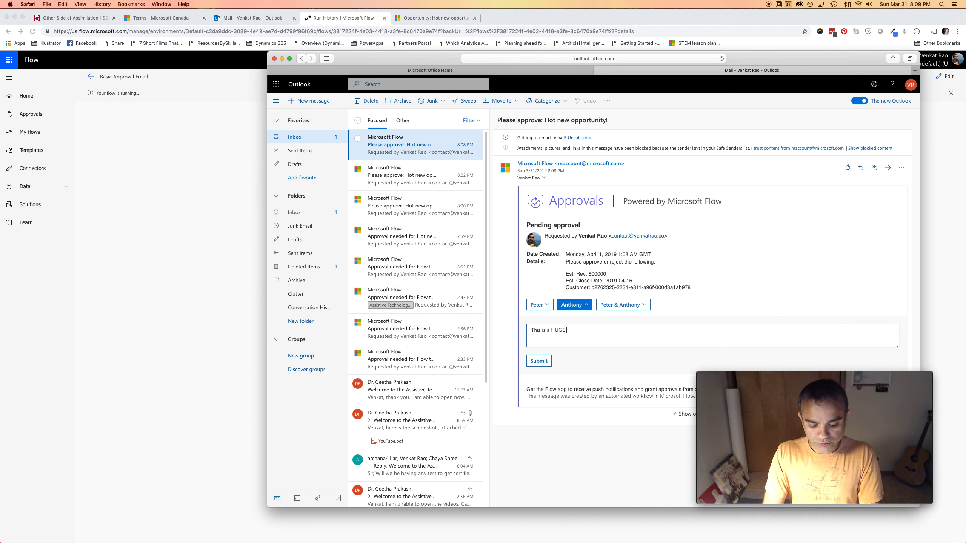
type("deal, Antho")
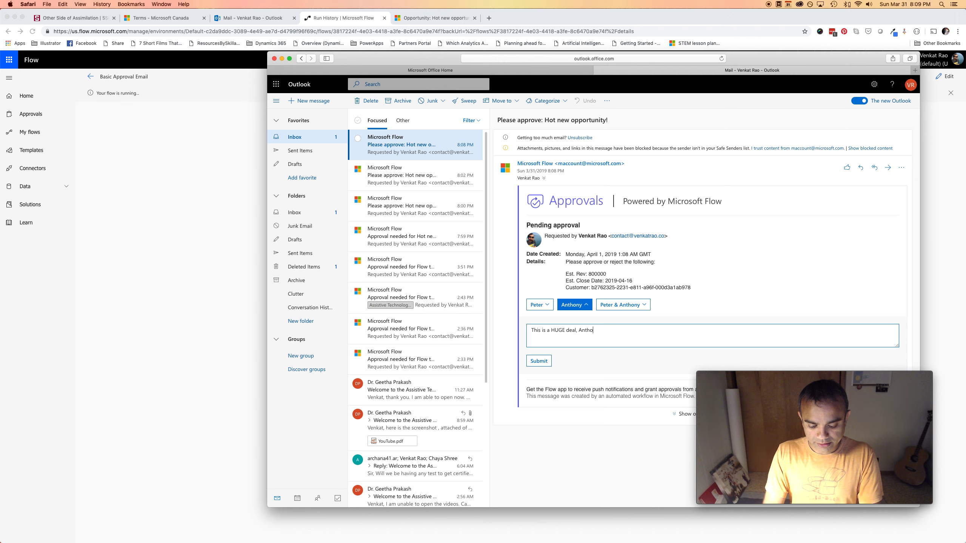
type("ny! All the best!")
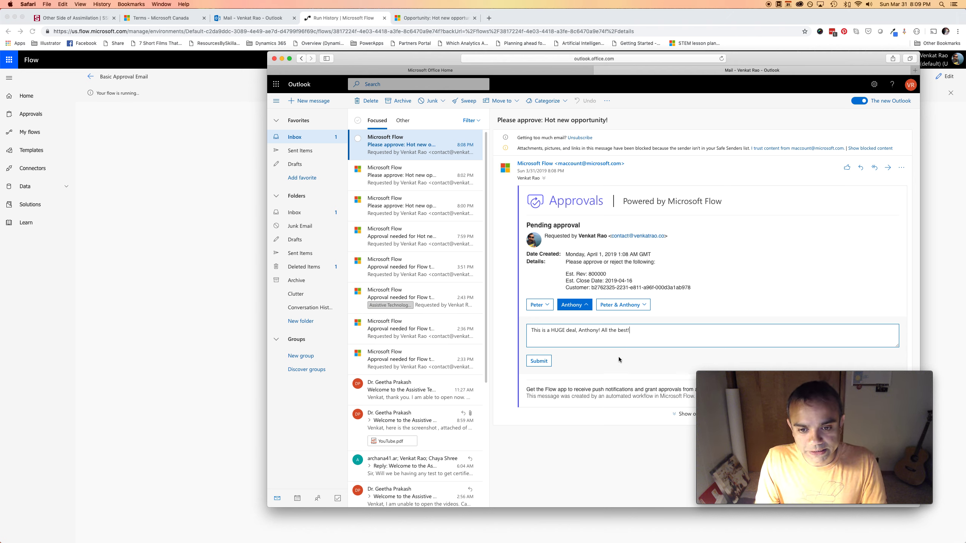
left_click(548, 361)
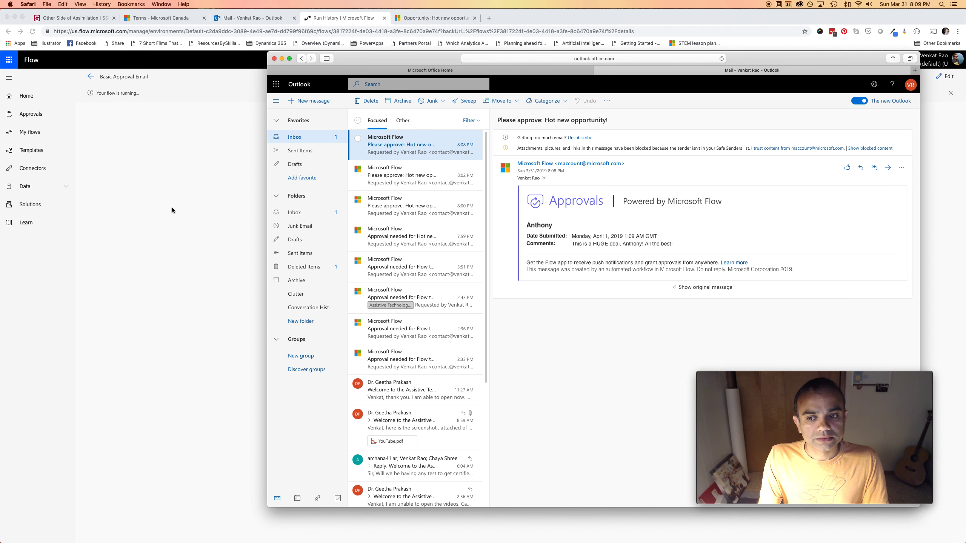
Expand Condition, Switch, Case 2 and Send an email (V2) to confirm status 200
left_click(182, 204)
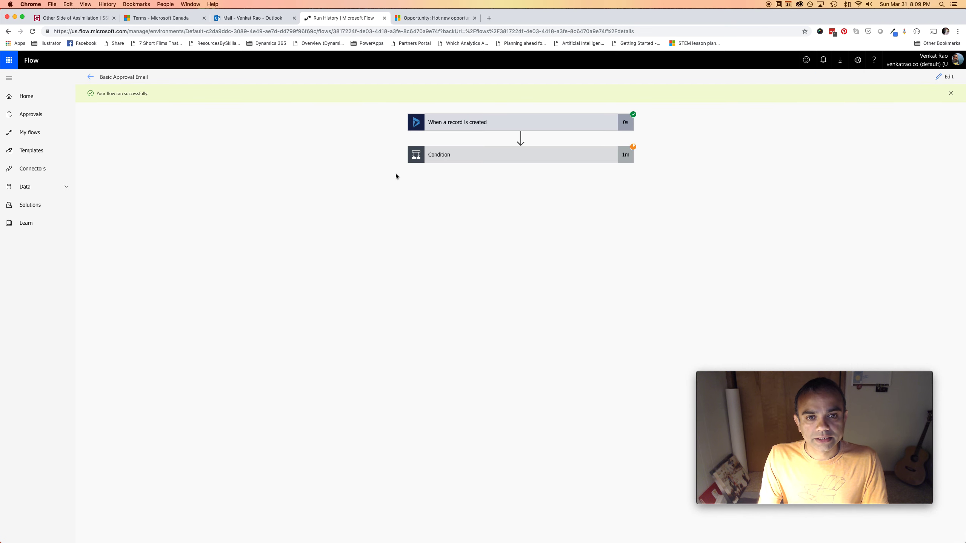
left_click(524, 162)
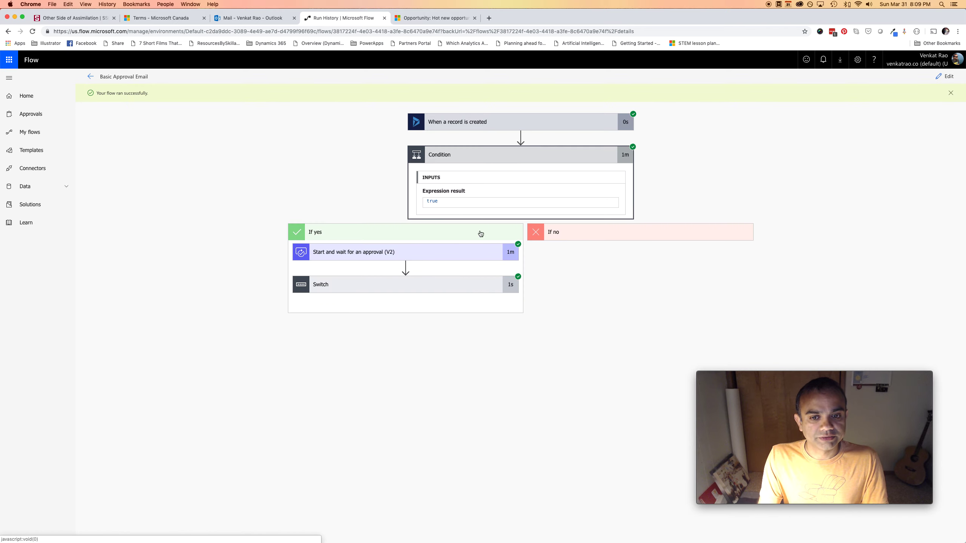
left_click(462, 291)
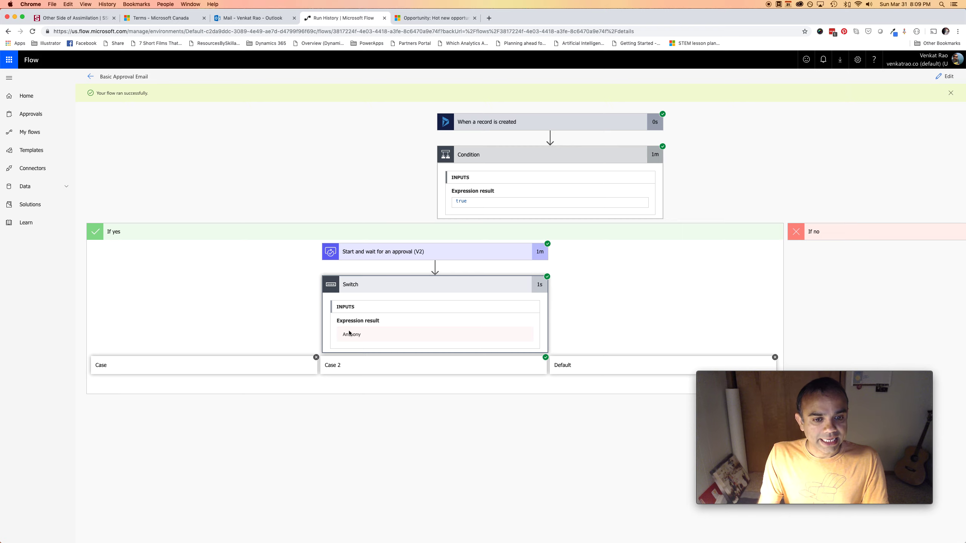
left_click(469, 370)
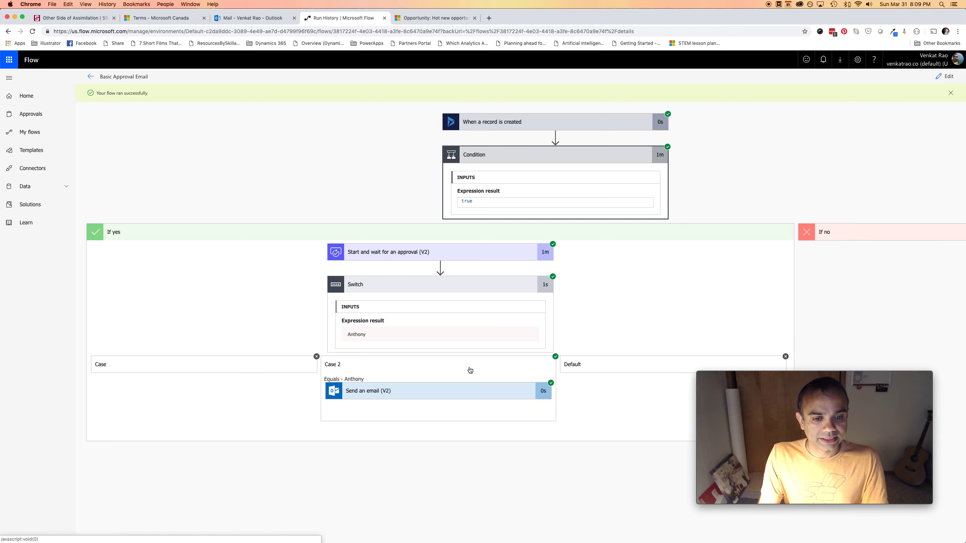
left_click(472, 400)
scroll(450, 437, "down", 5)
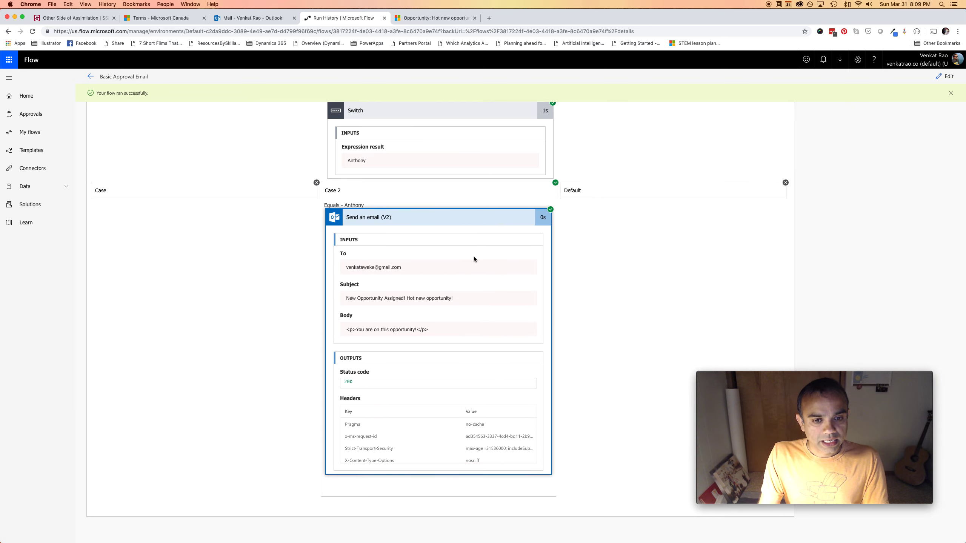
left_click(489, 18)
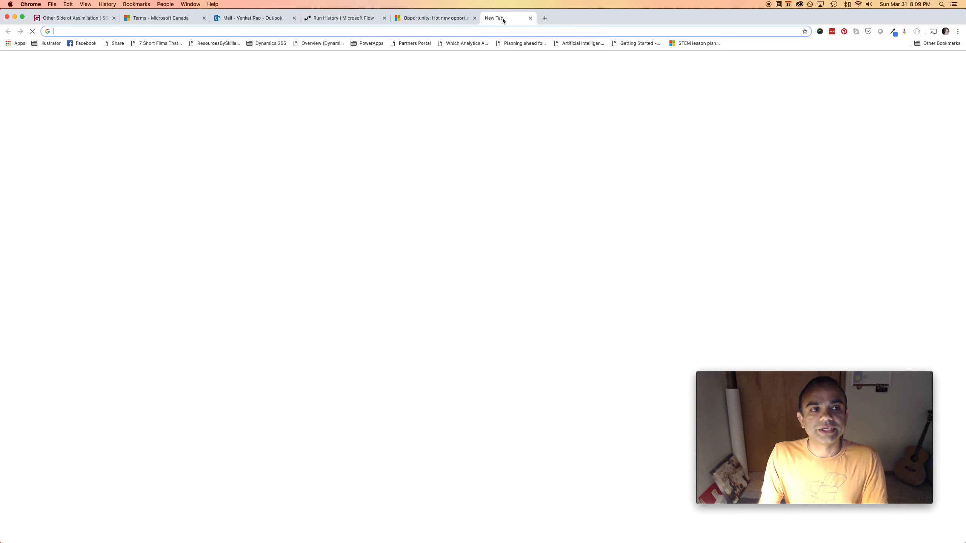
type("gmail.com")
key("Return")
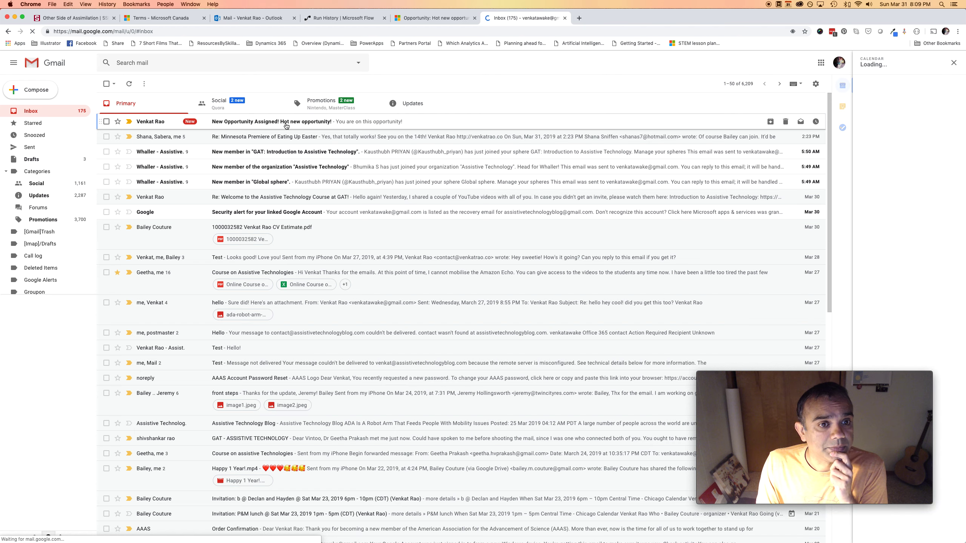
left_click(286, 126)
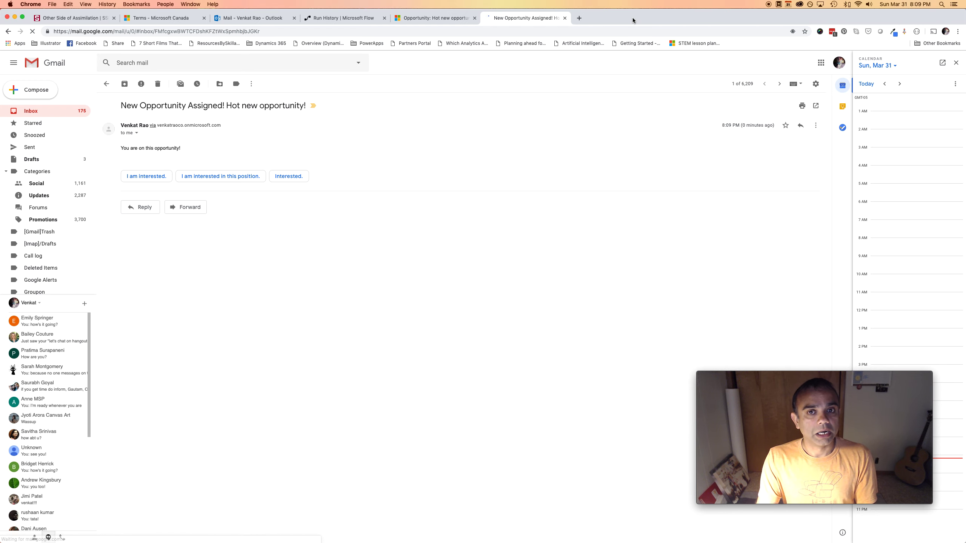
left_click(565, 18)
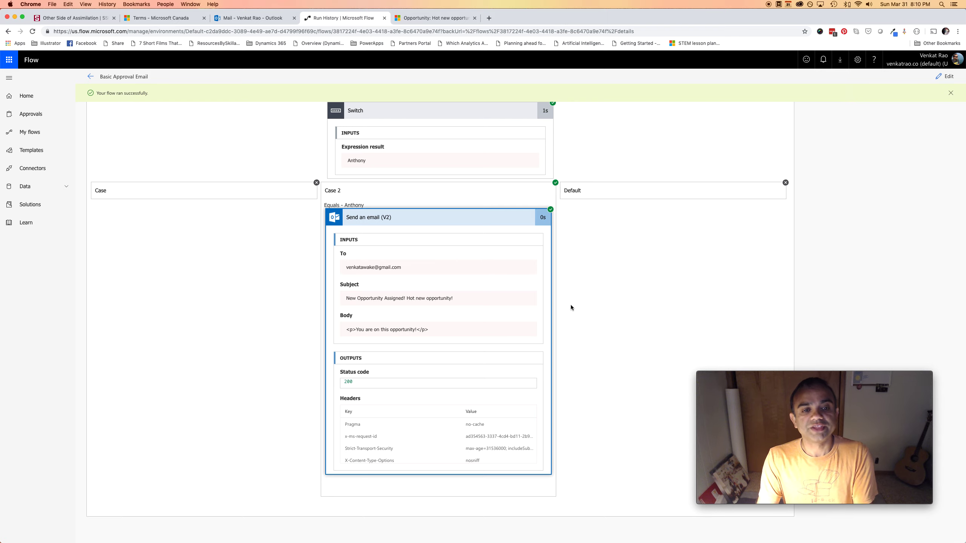
Scroll through the run history to review each step's results
scroll(570, 305, "up", 2)
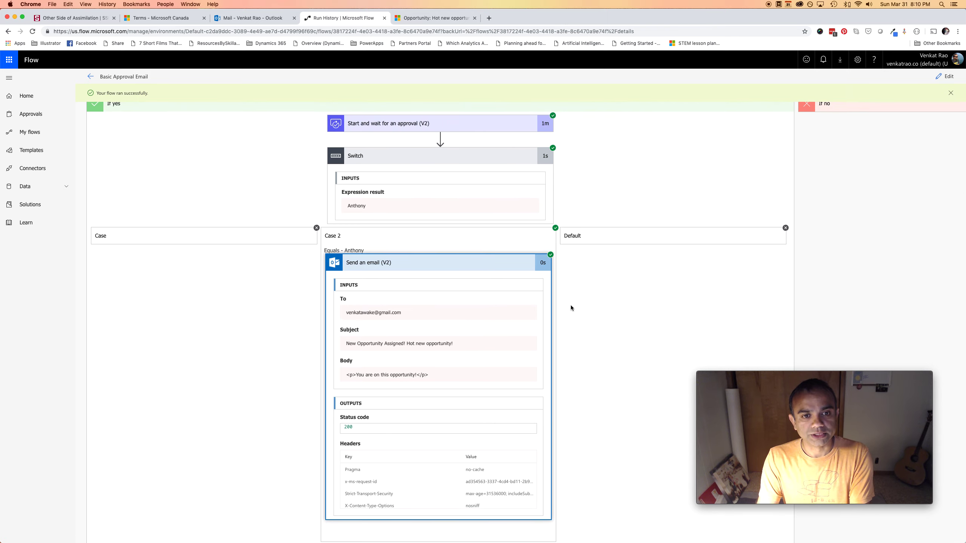
scroll(570, 305, "up", 1)
scroll(571, 305, "up", 5)
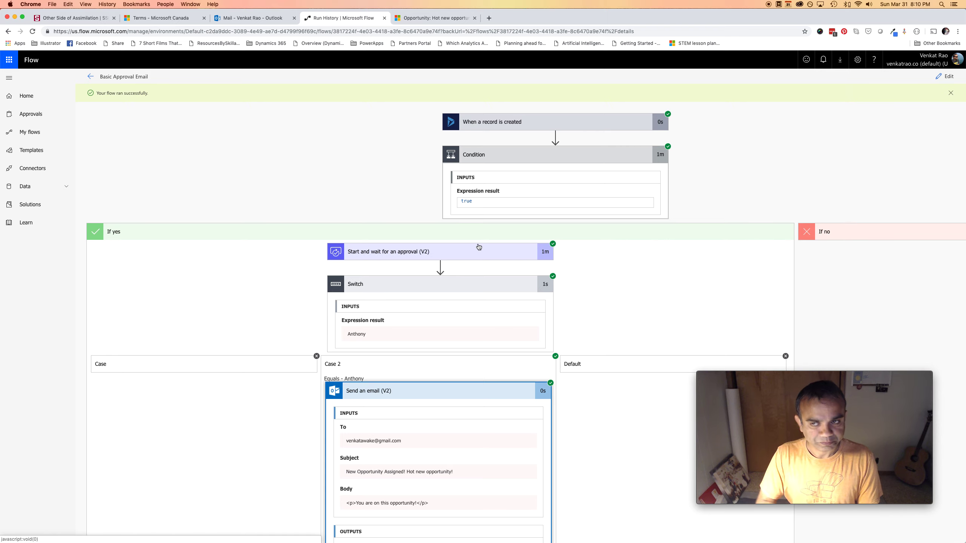
scroll(476, 257, "down", 5)
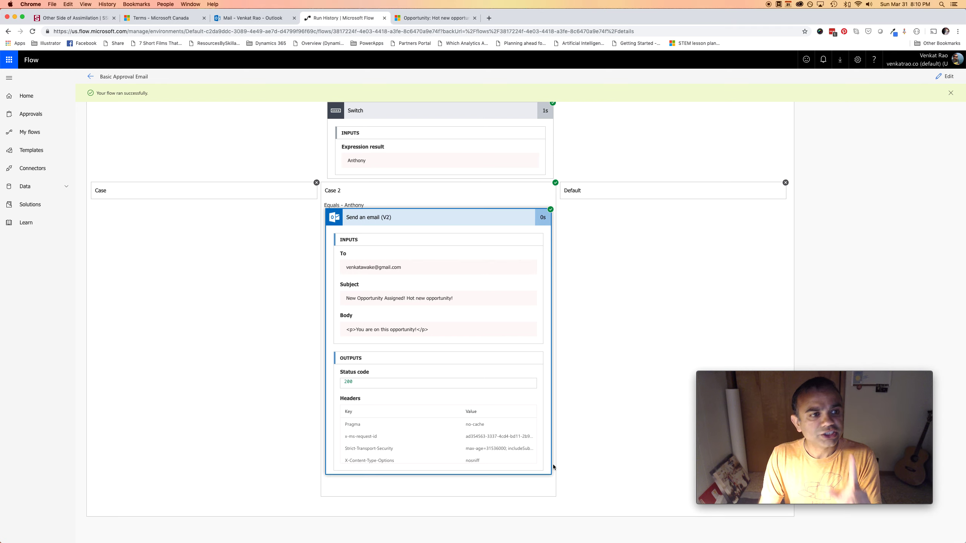
scroll(575, 423, "up", 5)
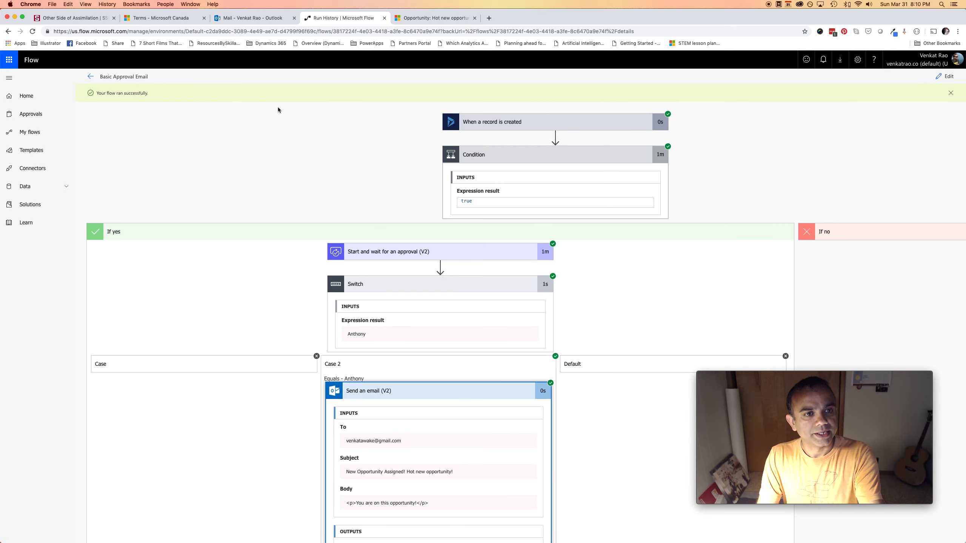
Check the approved email in web Outlook, then bring the Safari Outlook window forward
left_click(246, 24)
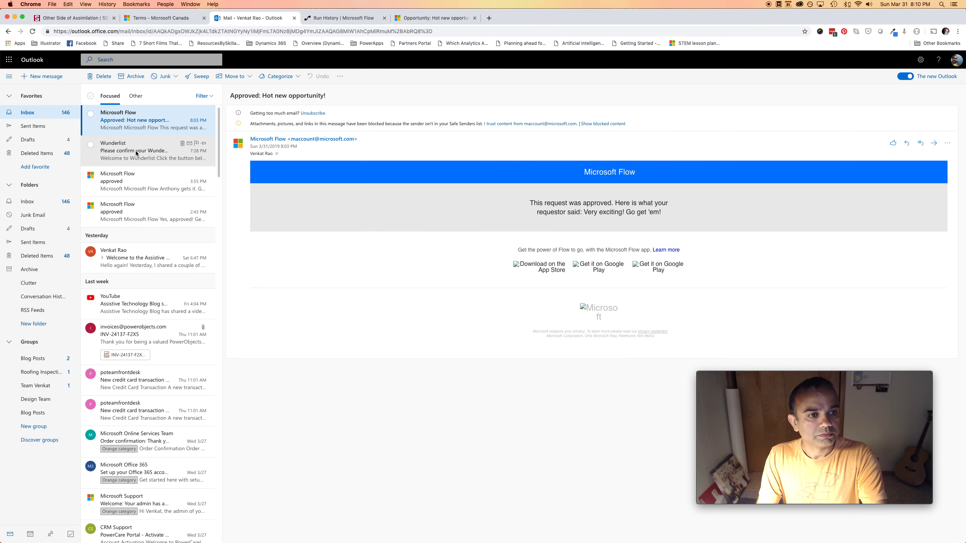
left_click(344, 17)
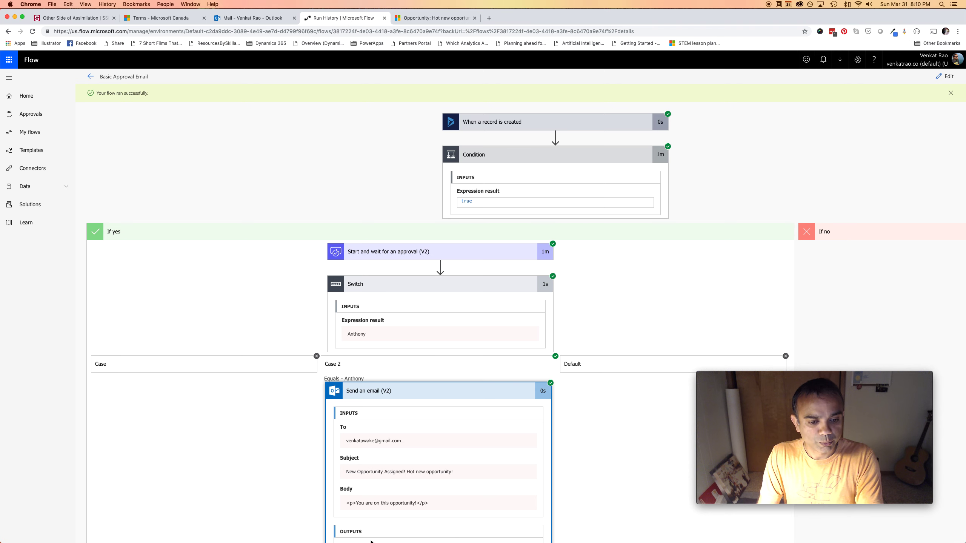
left_click(368, 527)
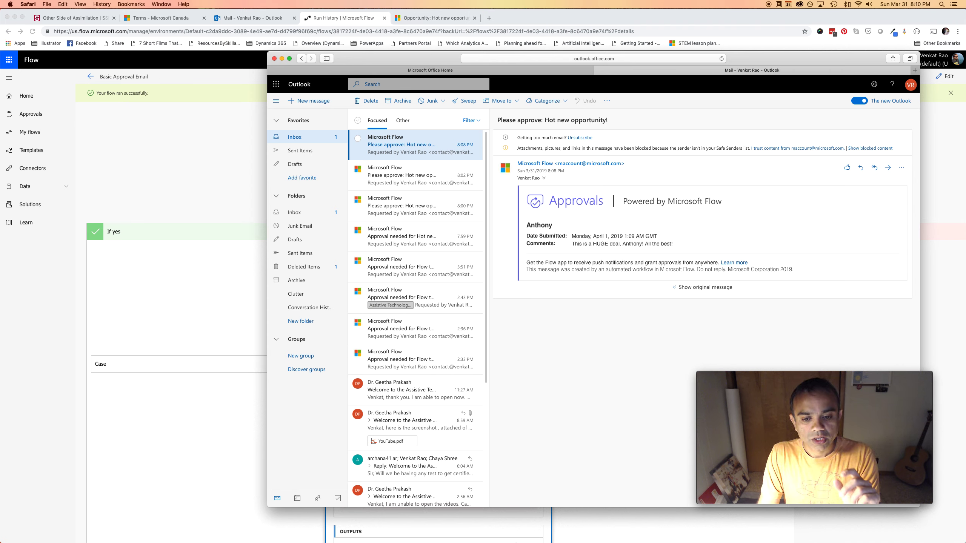
mouse_move(508, 539)
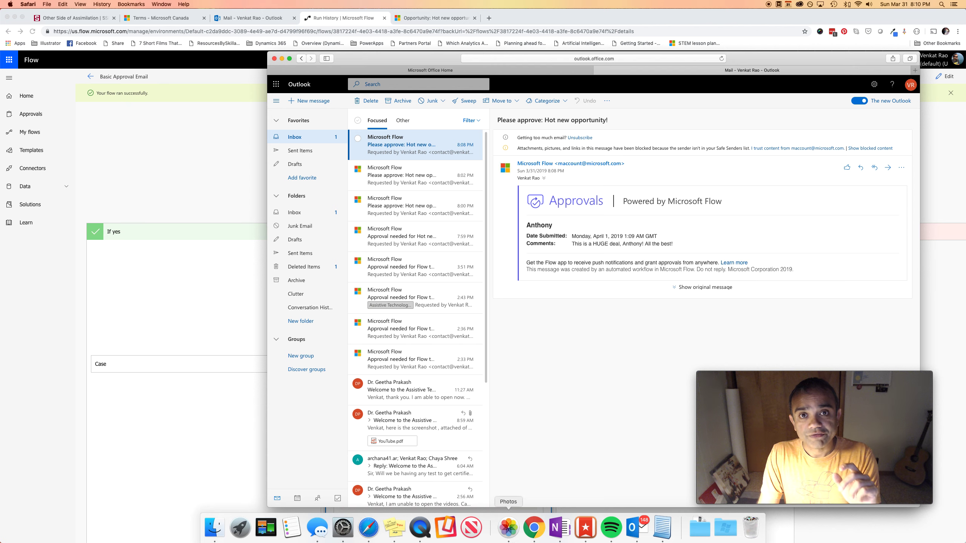
In desktop Outlook, open the newest Hot new opportunity approval and try the Peter response
left_click(637, 532)
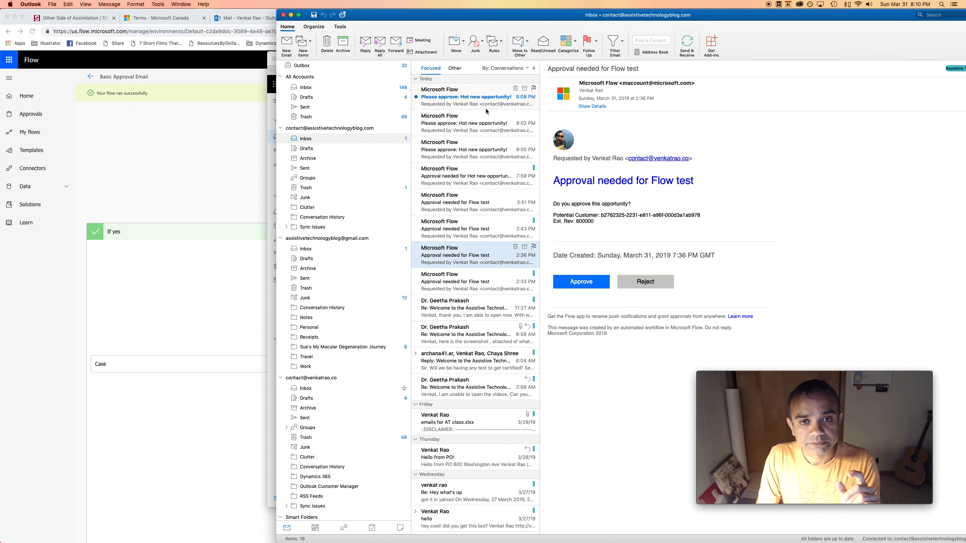
left_click(486, 109)
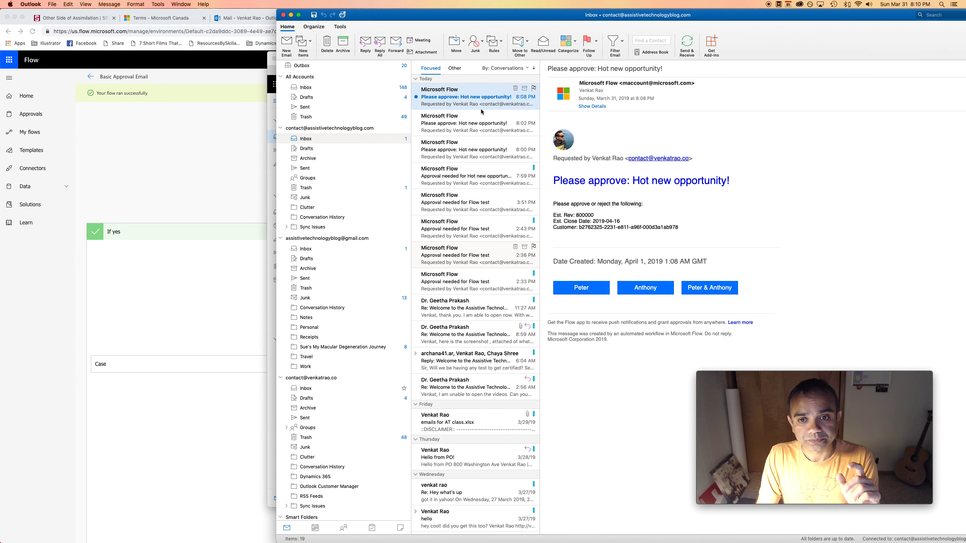
left_click(584, 288)
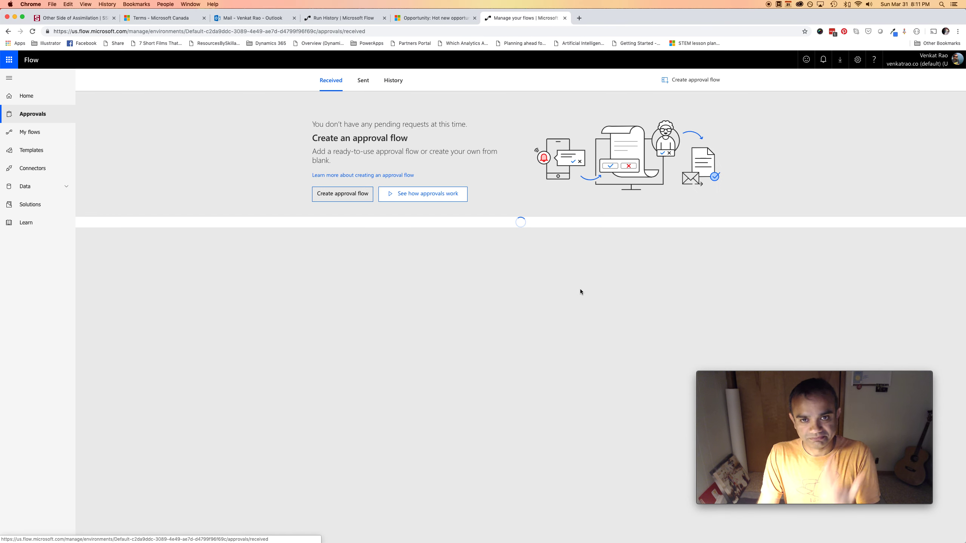
key("super+Tab")
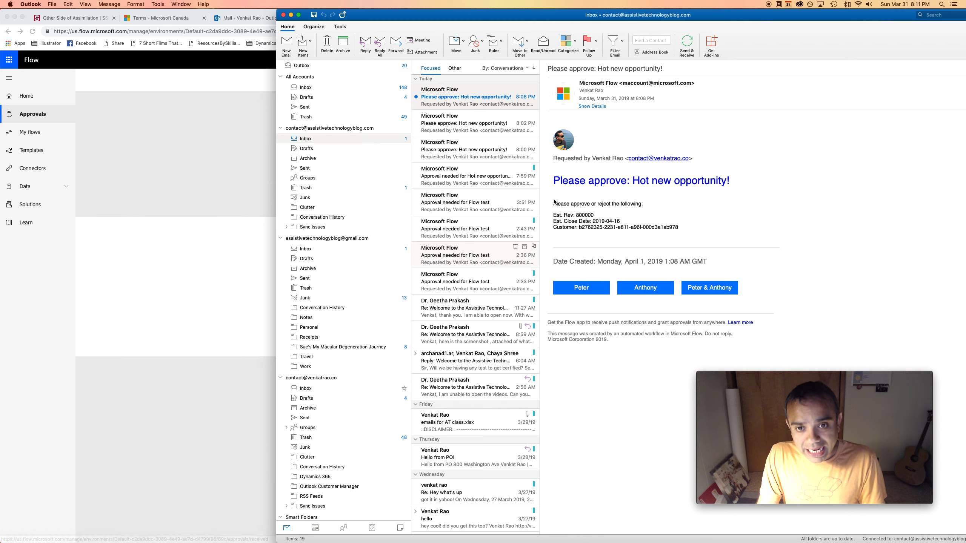
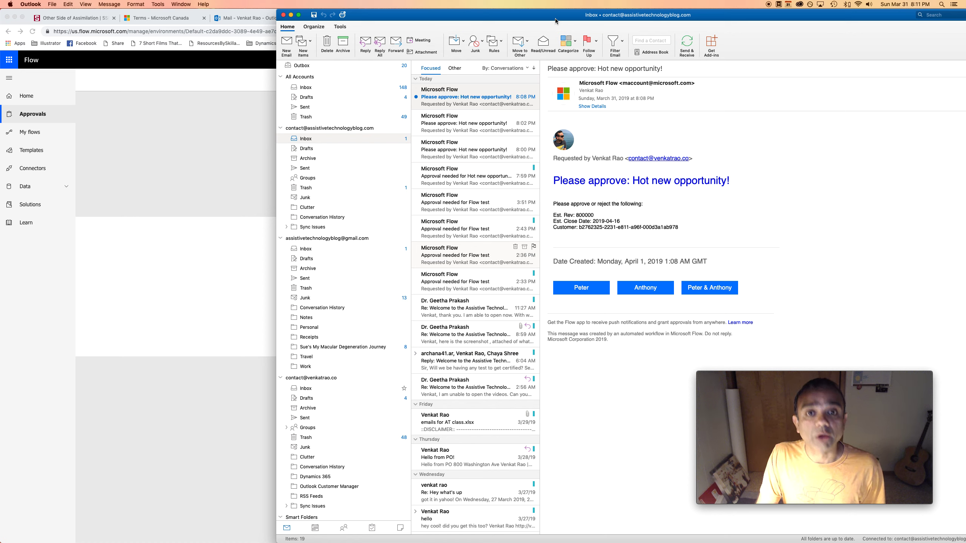
Check the web mail and Dynamics record, then view the approval flow's successful run details
left_click(242, 19)
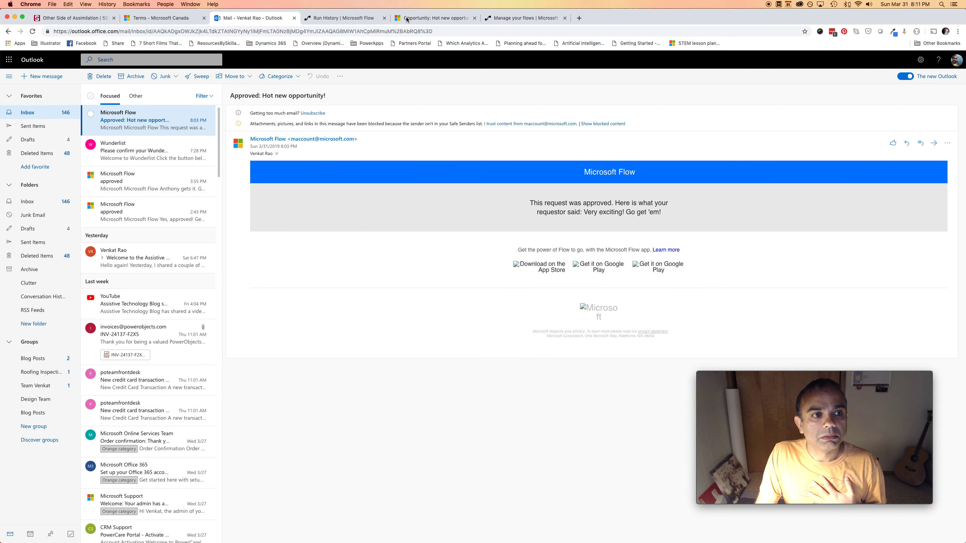
left_click(429, 19)
left_click(340, 21)
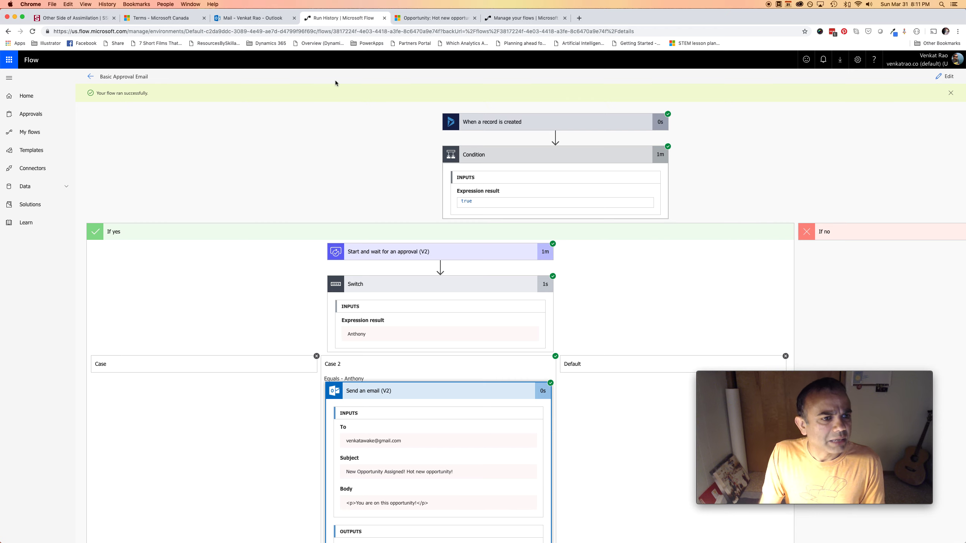
From My flows, start a new blank flow and bring up the connector and trigger search
left_click(96, 81)
left_click(41, 134)
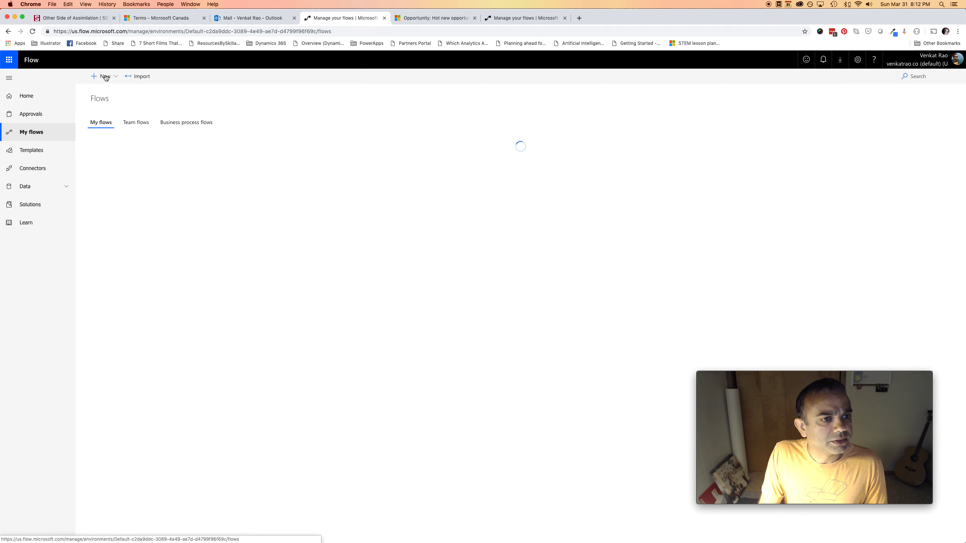
left_click(111, 78)
left_click(120, 91)
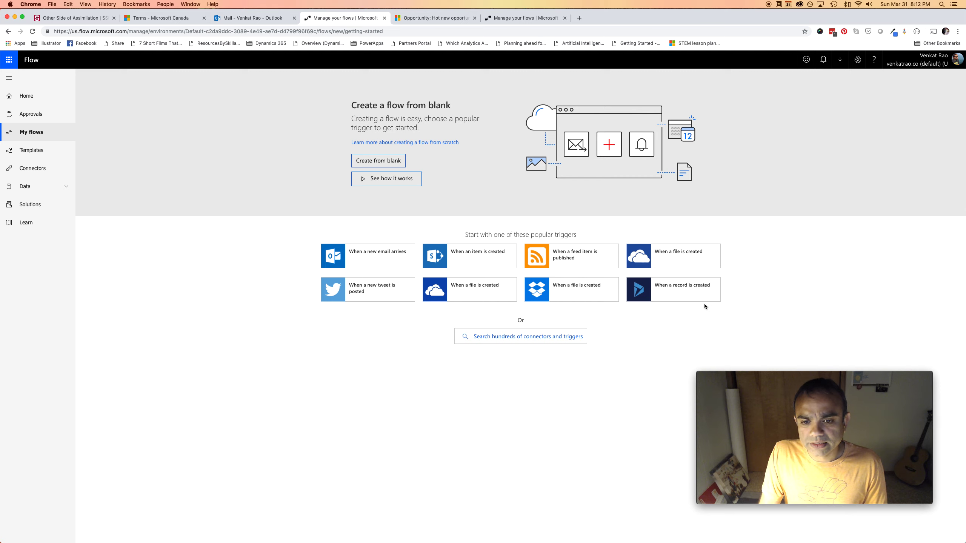
left_click(519, 337)
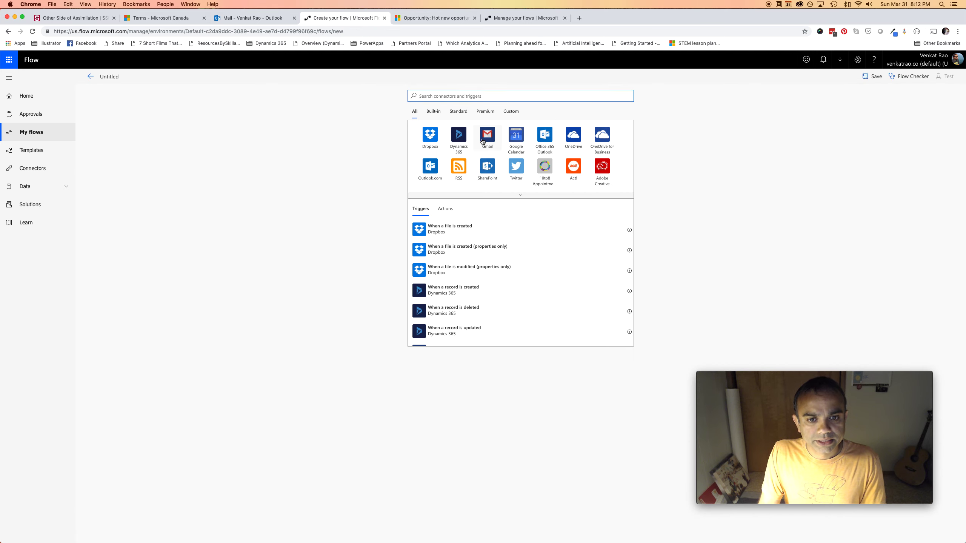
Trigger the flow with Dynamics 365 'When a record is updated' on the organization's Opportunities entity
scroll(510, 293, "down", 2)
left_click(479, 293)
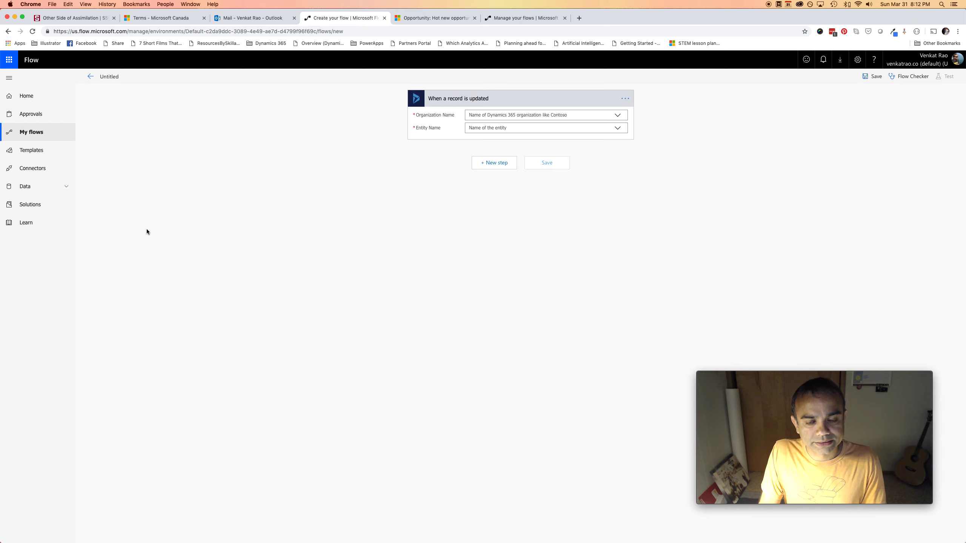
left_click(616, 119)
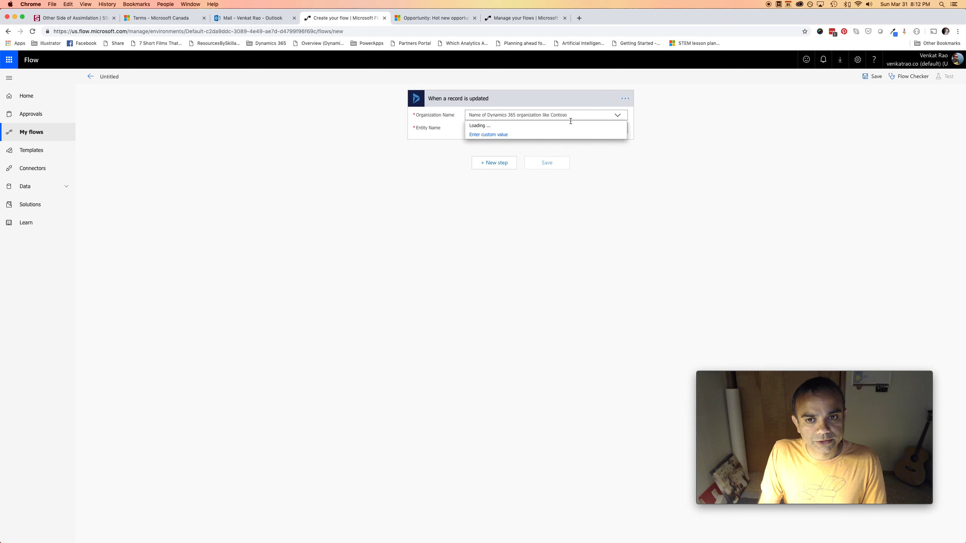
left_click(505, 128)
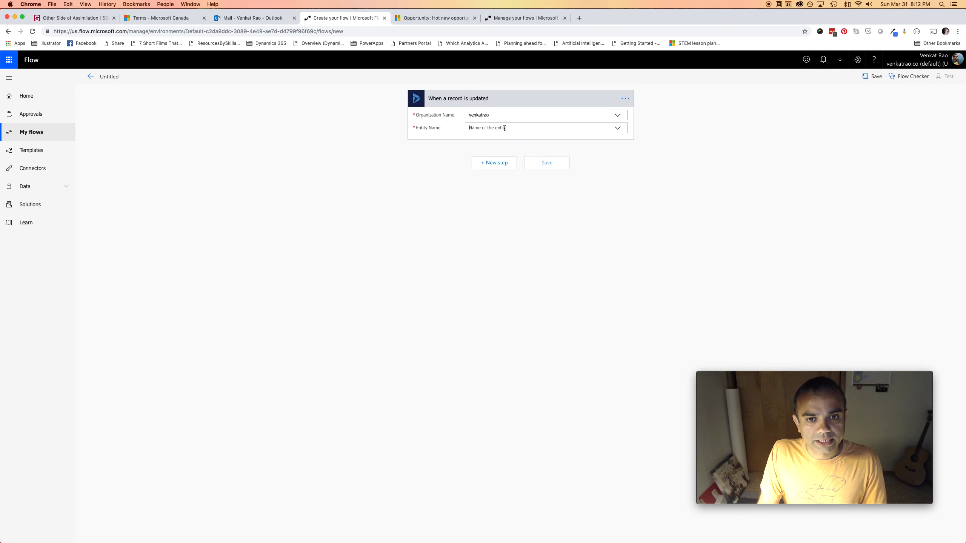
type("opp")
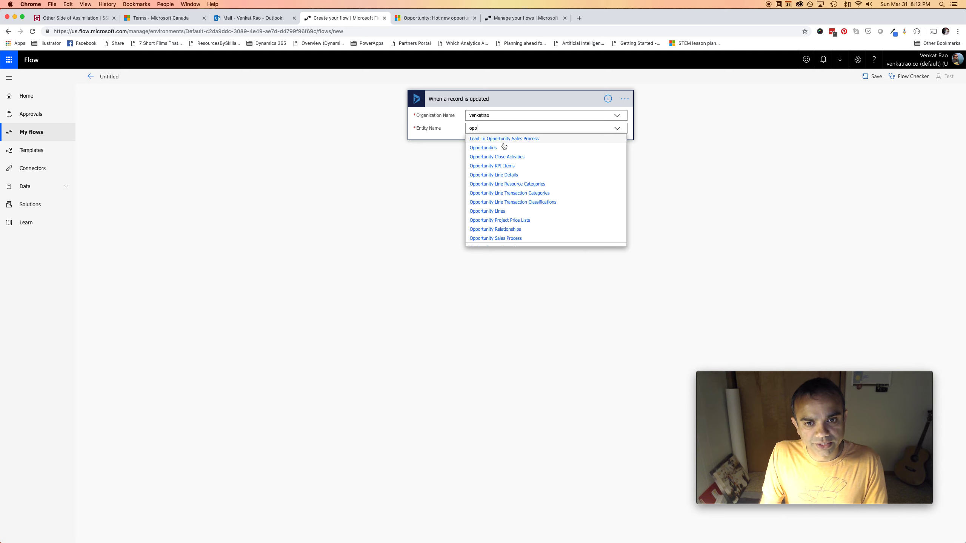
left_click(504, 147)
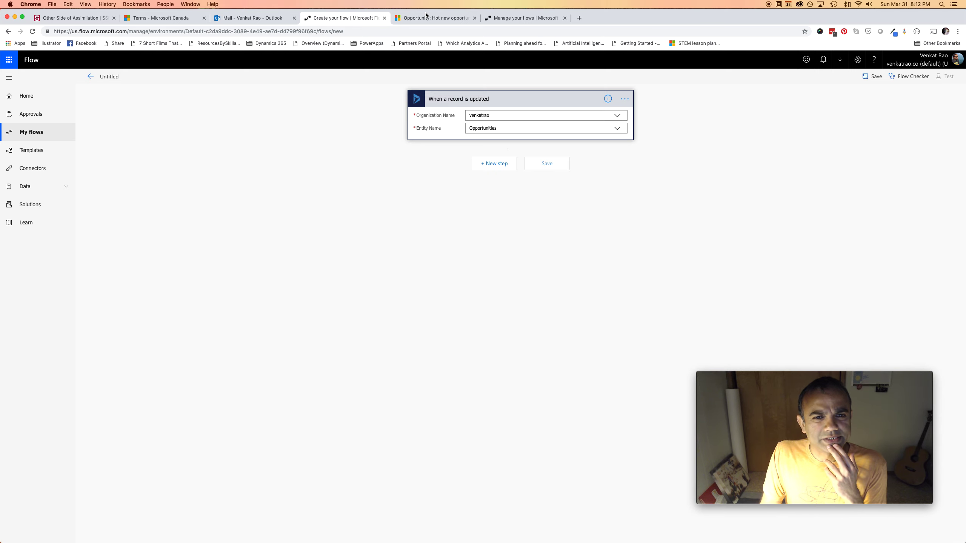
left_click(441, 18)
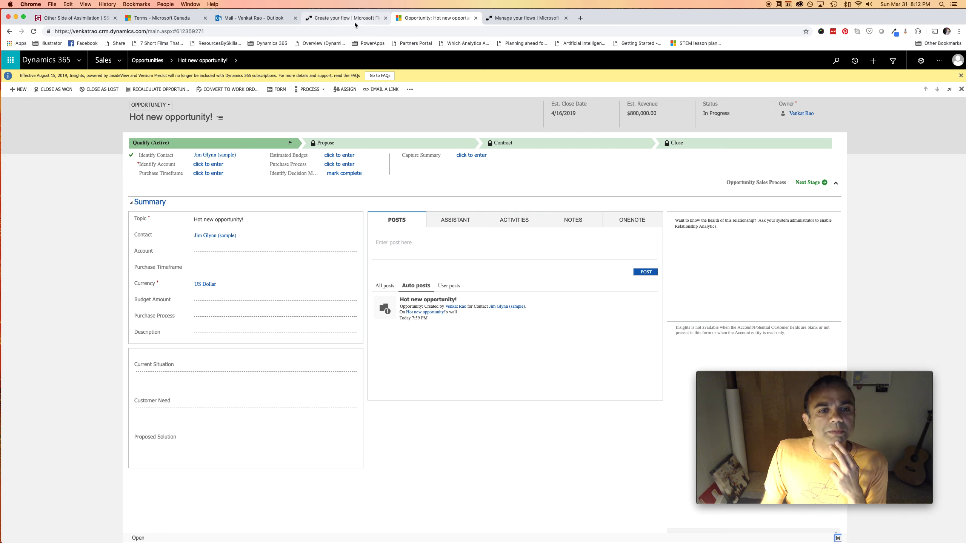
Review the opportunity's Purchase Timeframe dropdown choices in Dynamics 365, then return to the flow
left_click(232, 174)
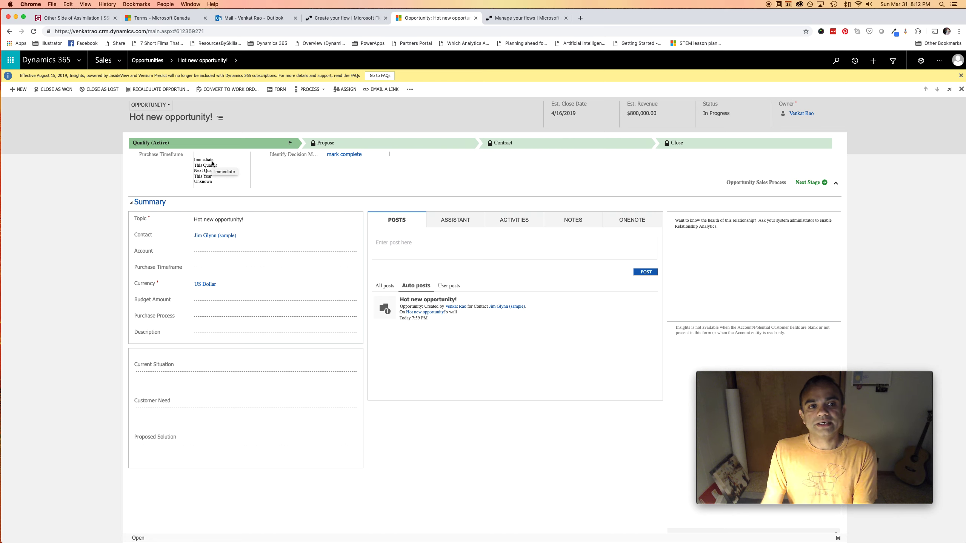
left_click(83, 208)
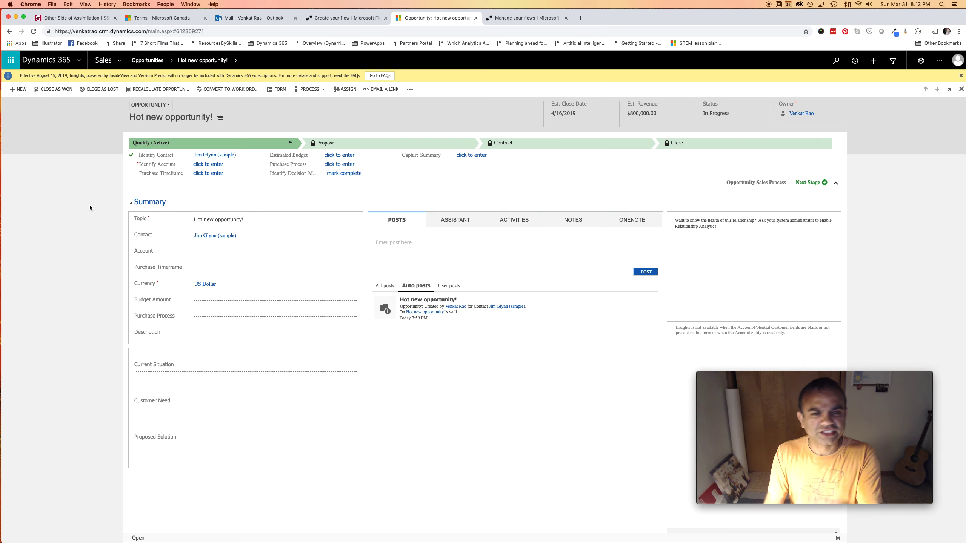
left_click(534, 18)
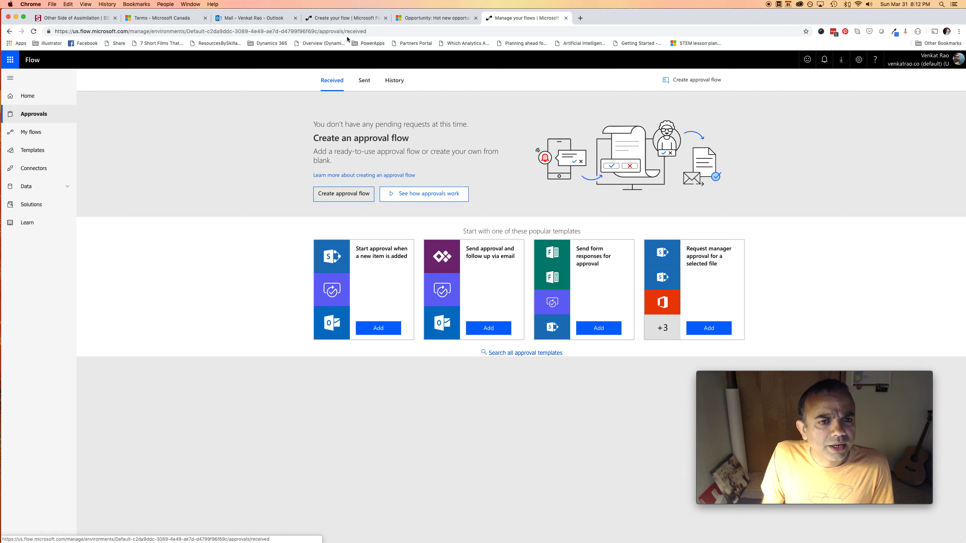
left_click(345, 17)
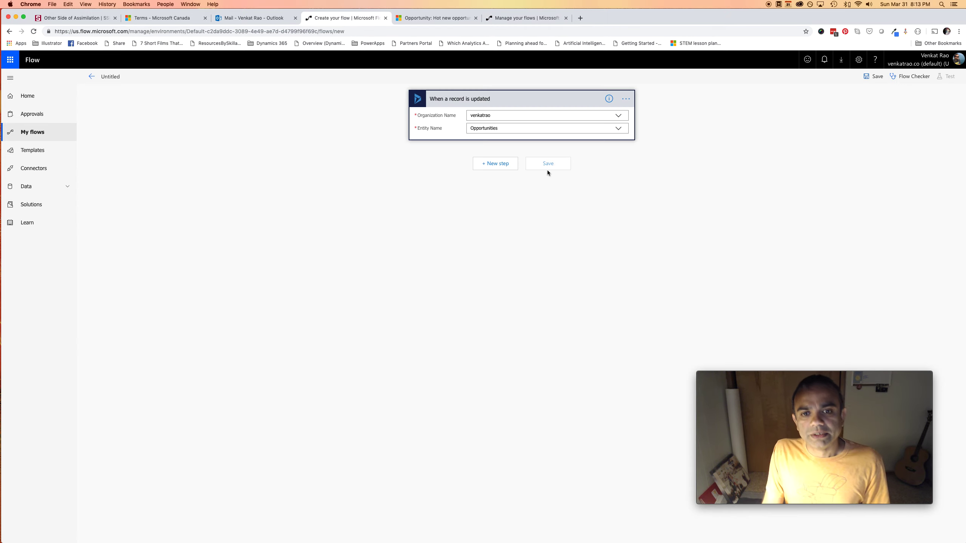
Add a Condition step that checks the Purchase Timeframe Label dynamic field
left_click(500, 163)
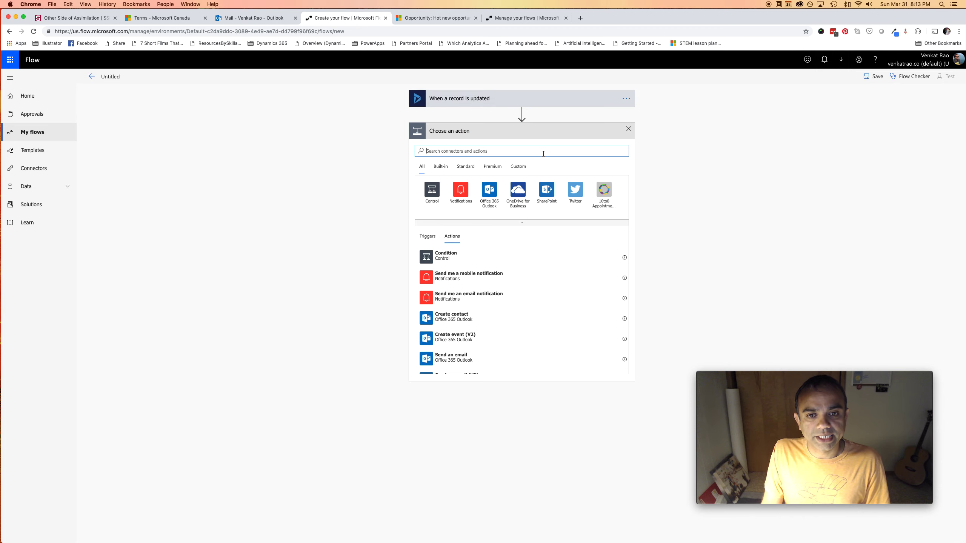
left_click(441, 257)
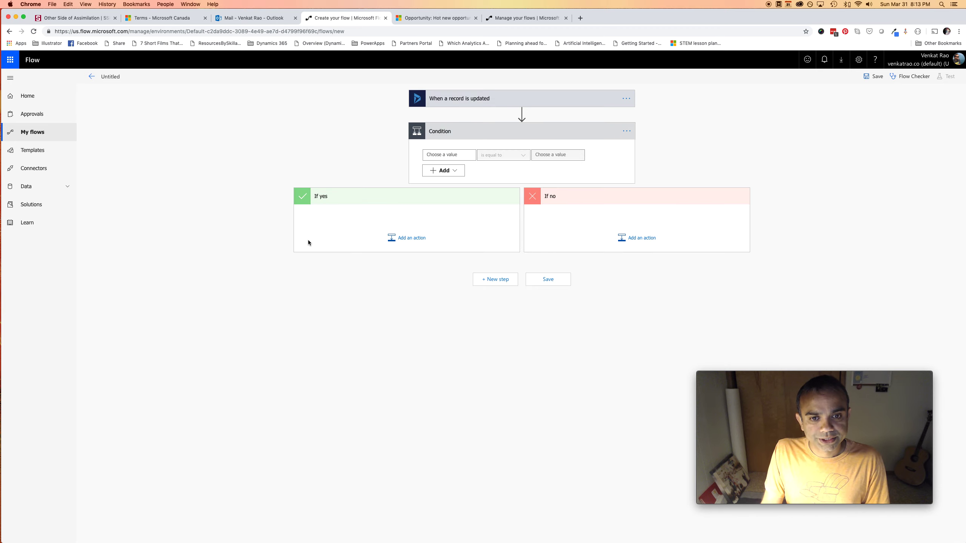
left_click(449, 156)
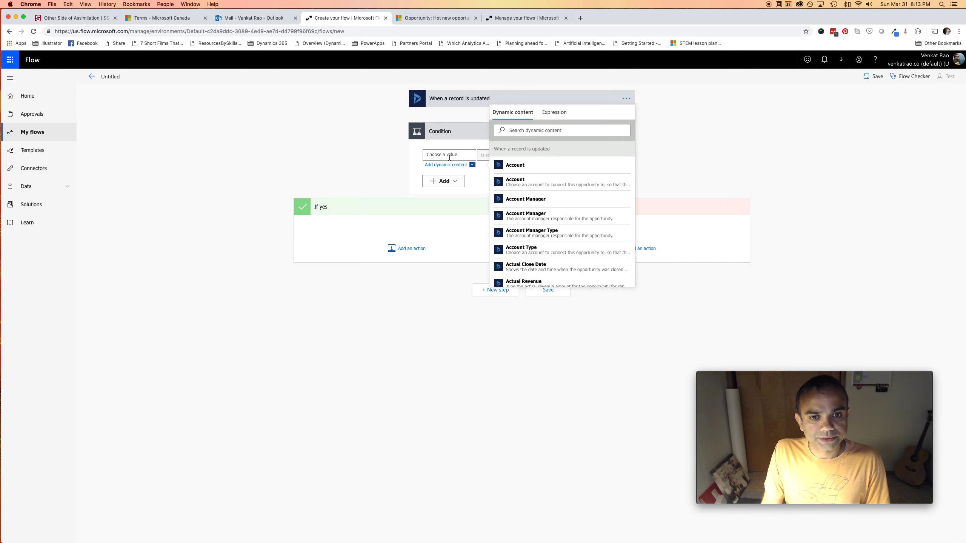
left_click(531, 133)
type("purch")
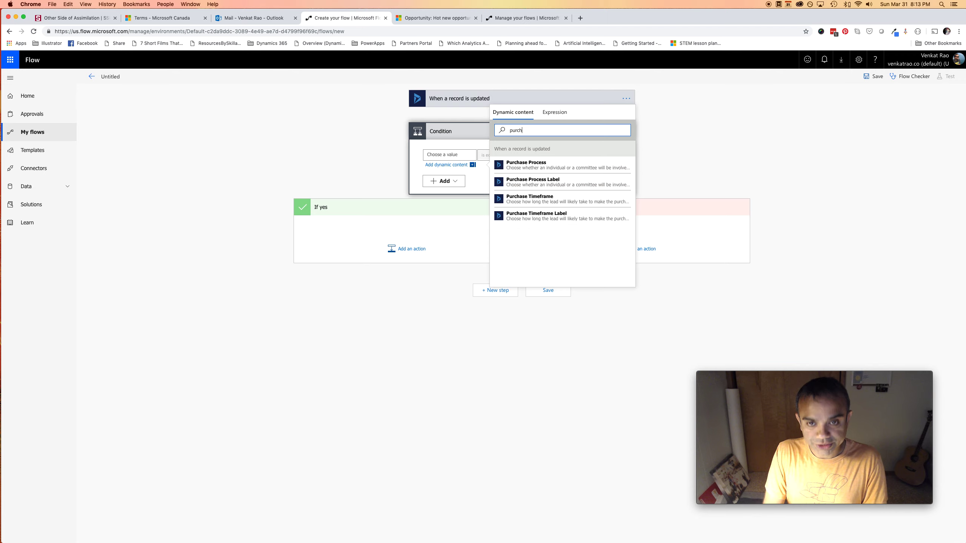
left_click(561, 216)
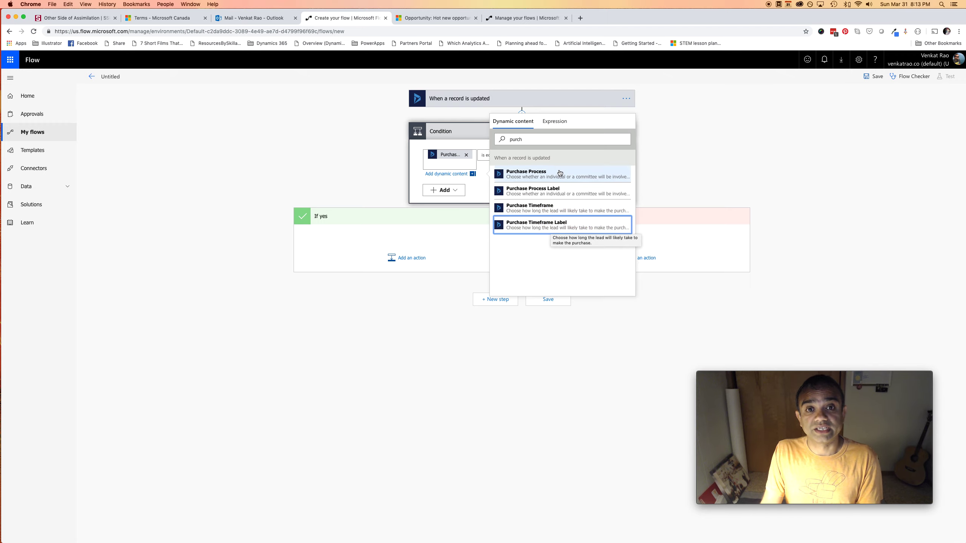
left_click(752, 169)
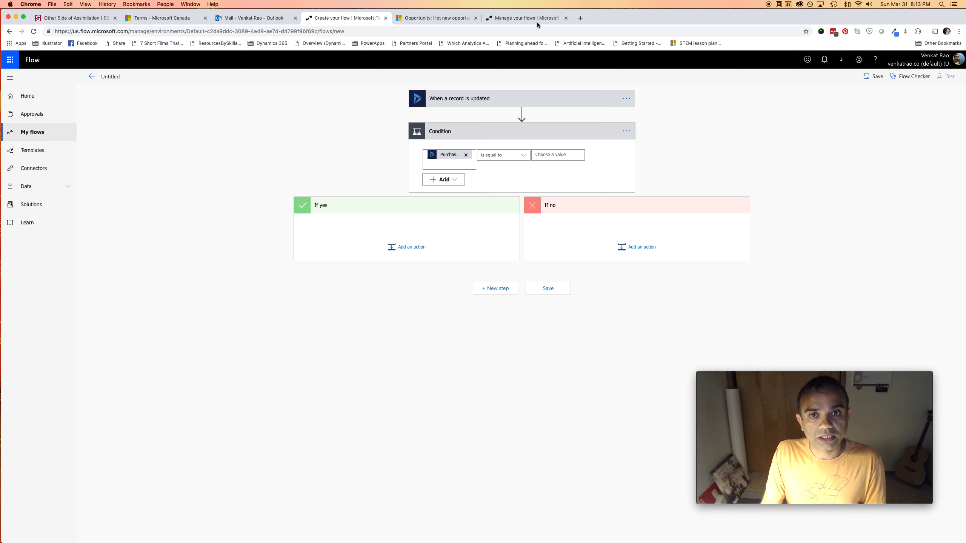
Confirm the exact Purchase Timeframe choice in Dynamics, then compare the condition against 'Immediate'
left_click(444, 19)
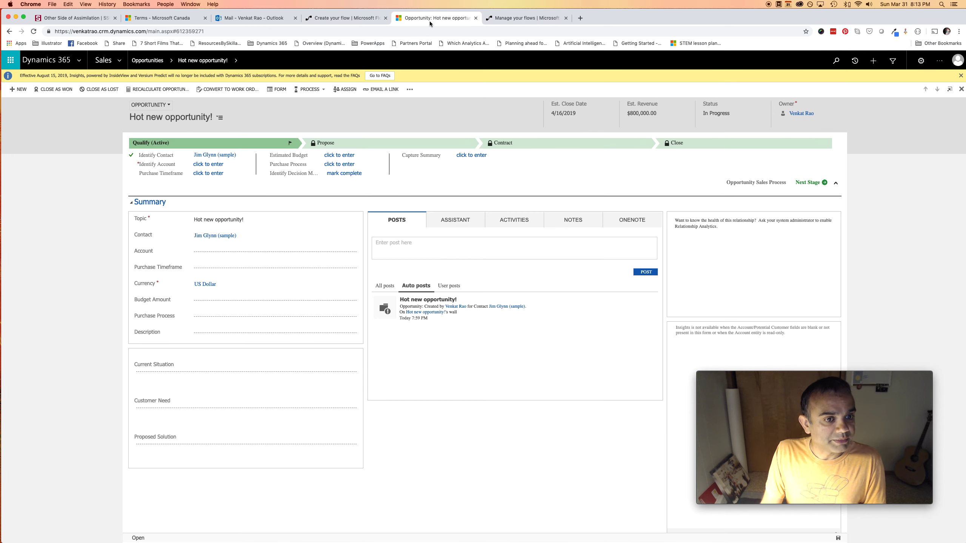
left_click(208, 173)
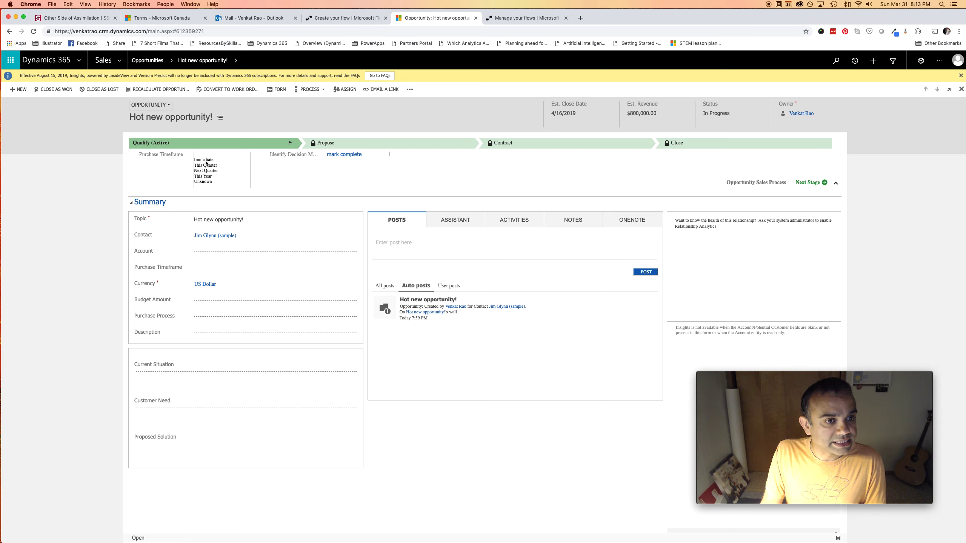
left_click(342, 17)
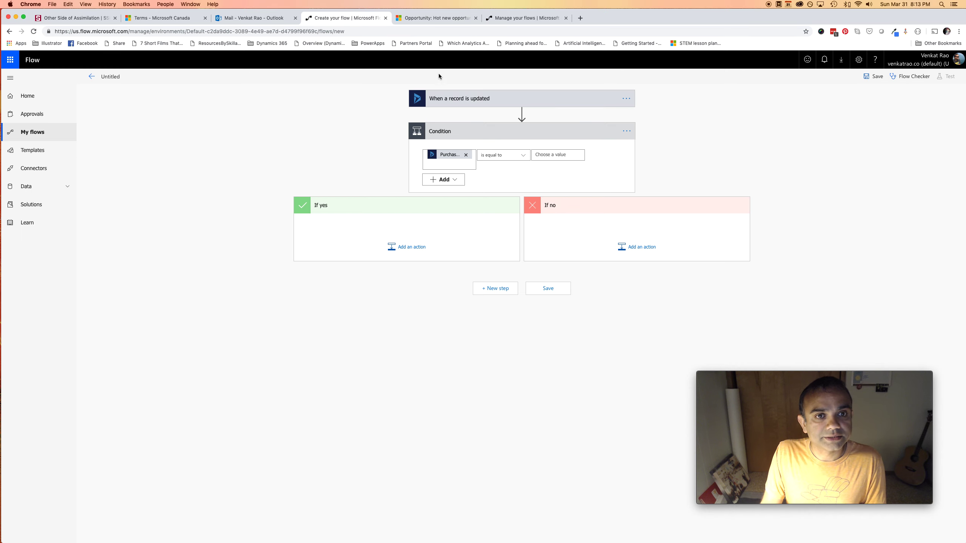
left_click(551, 155)
type("Immediate")
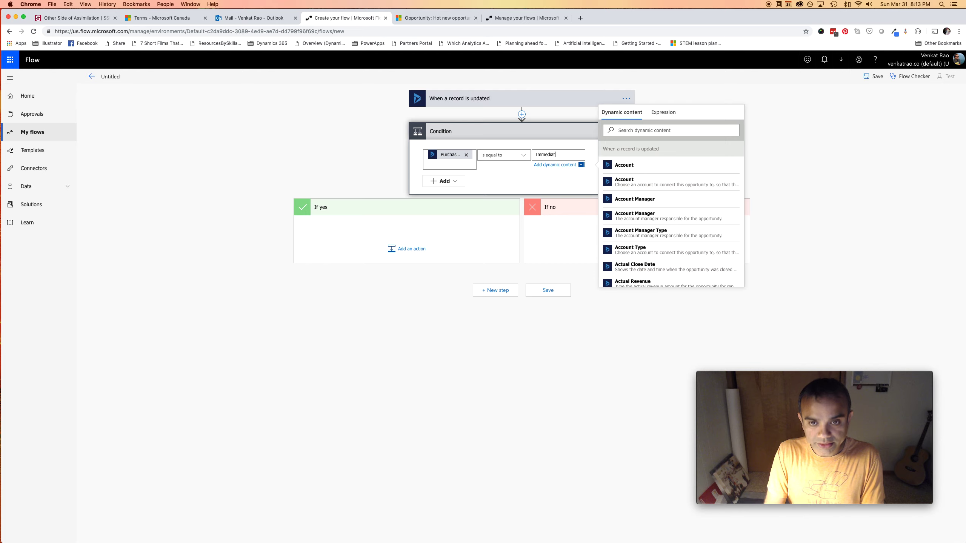
left_click(803, 157)
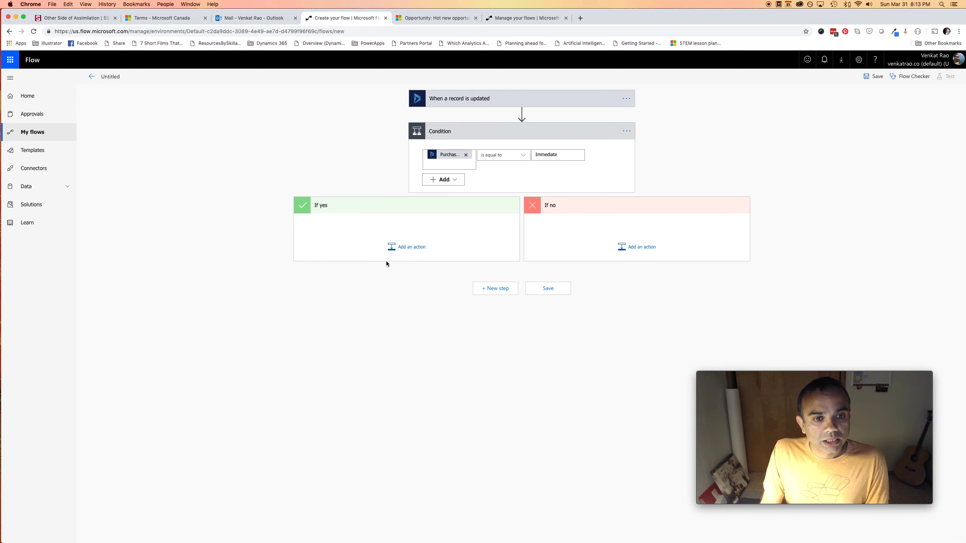
left_click(410, 247)
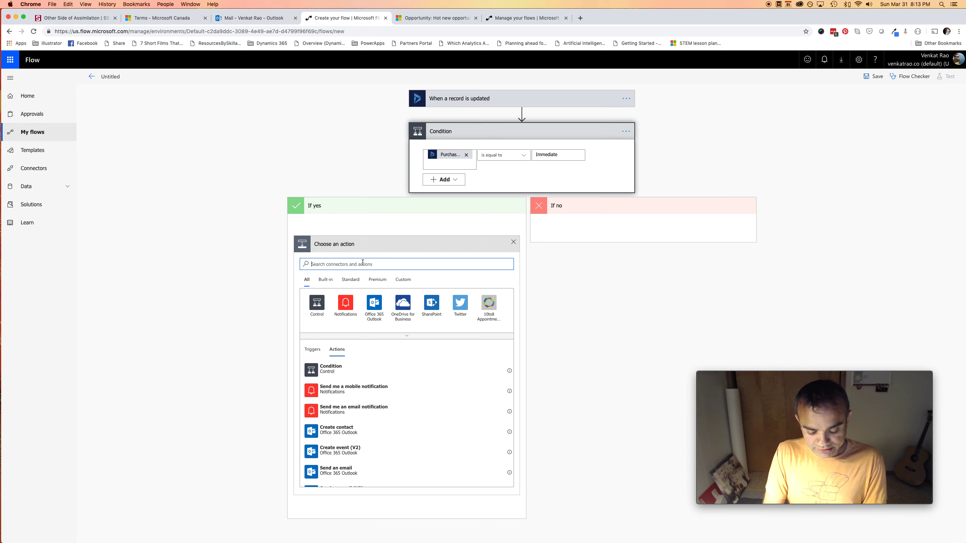
Search 'send' and add the Office 365 Outlook 'Send email with options' action under If yes
type("send")
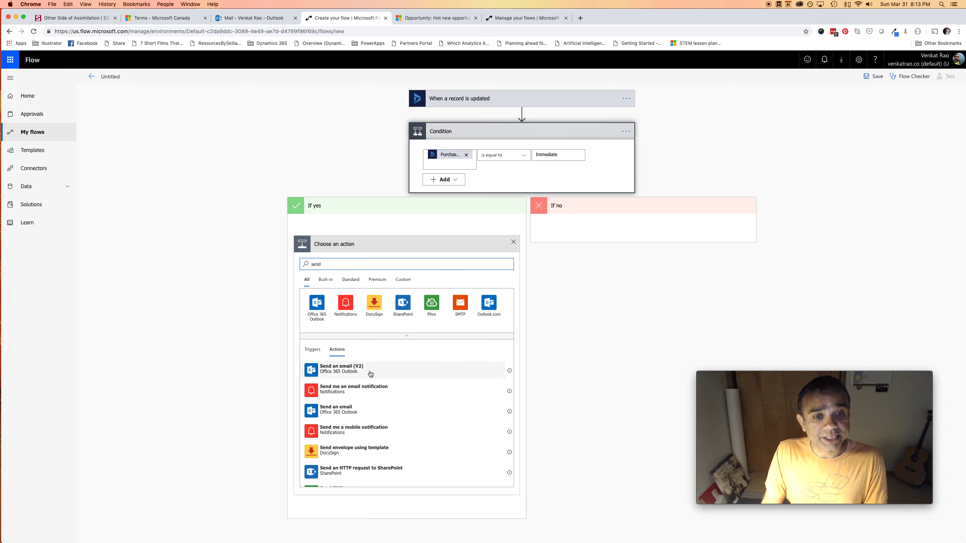
scroll(367, 407, "down", 10)
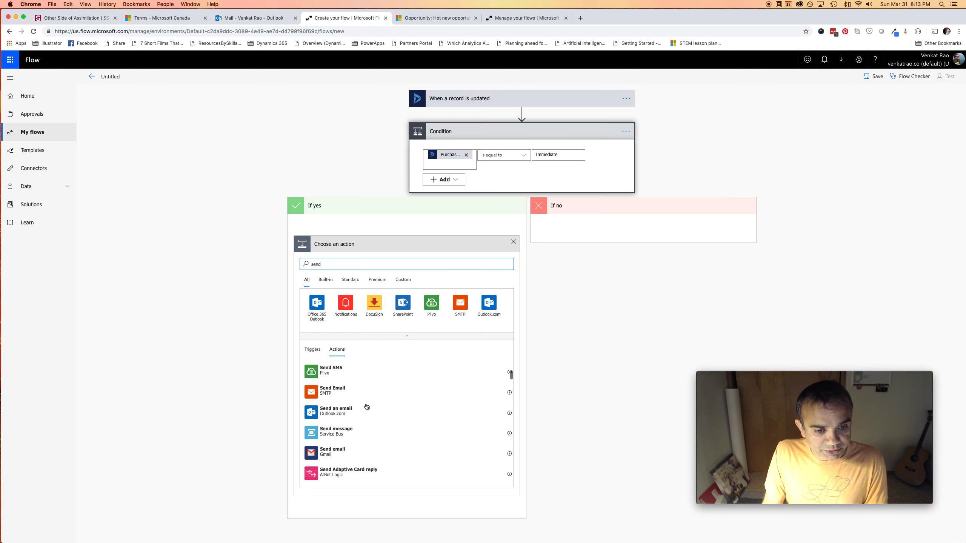
scroll(367, 407, "down", 5)
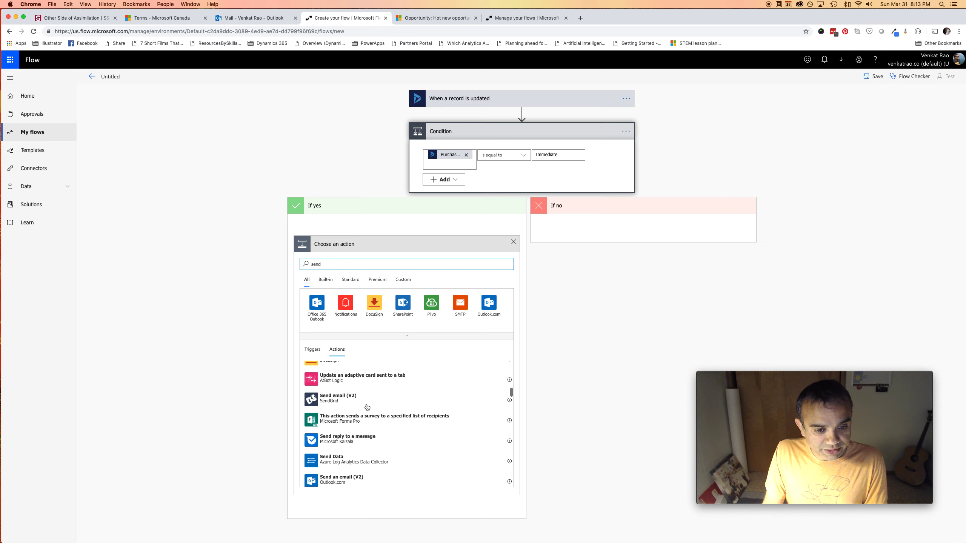
scroll(367, 408, "down", 5)
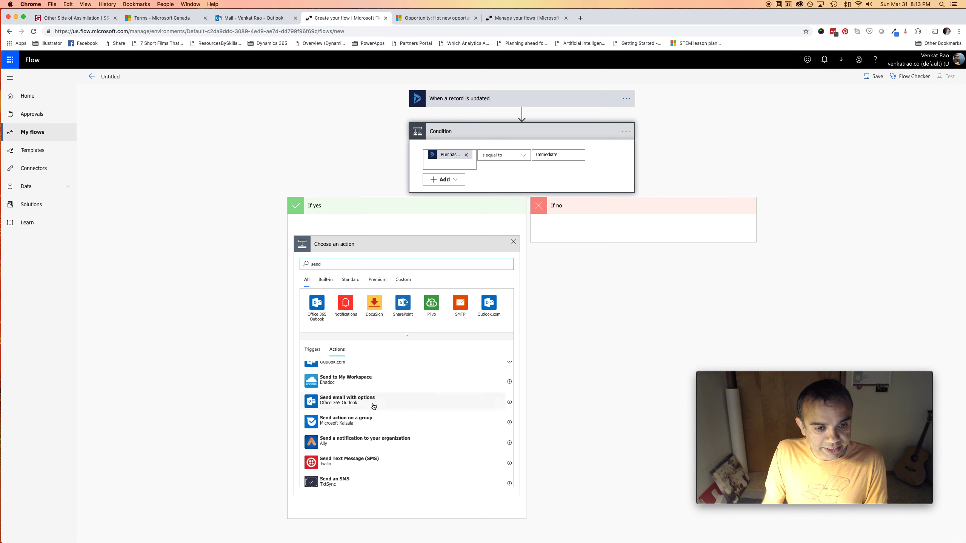
scroll(380, 405, "down", 5)
scroll(379, 405, "down", 8)
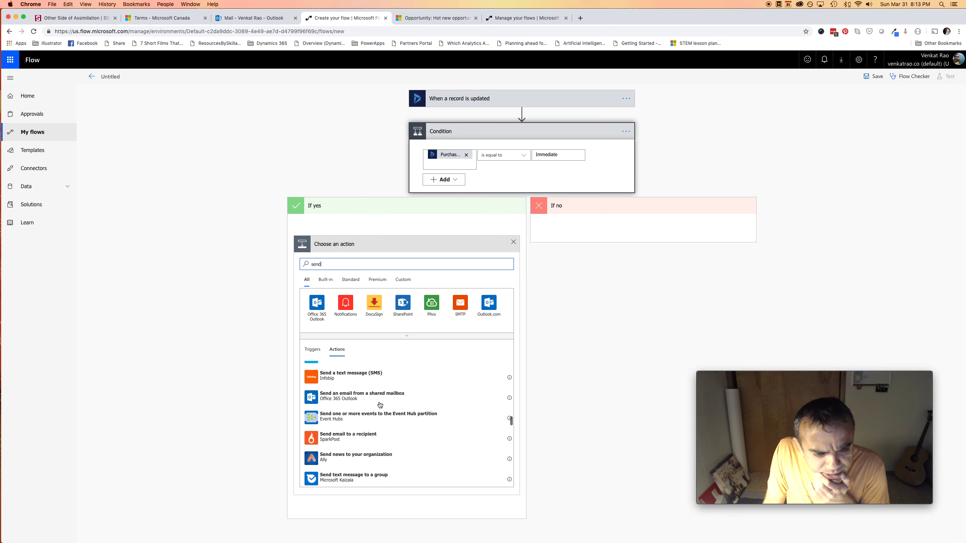
scroll(380, 405, "down", 5)
scroll(380, 405, "up", 6)
scroll(379, 405, "up", 4)
scroll(380, 426, "up", 4)
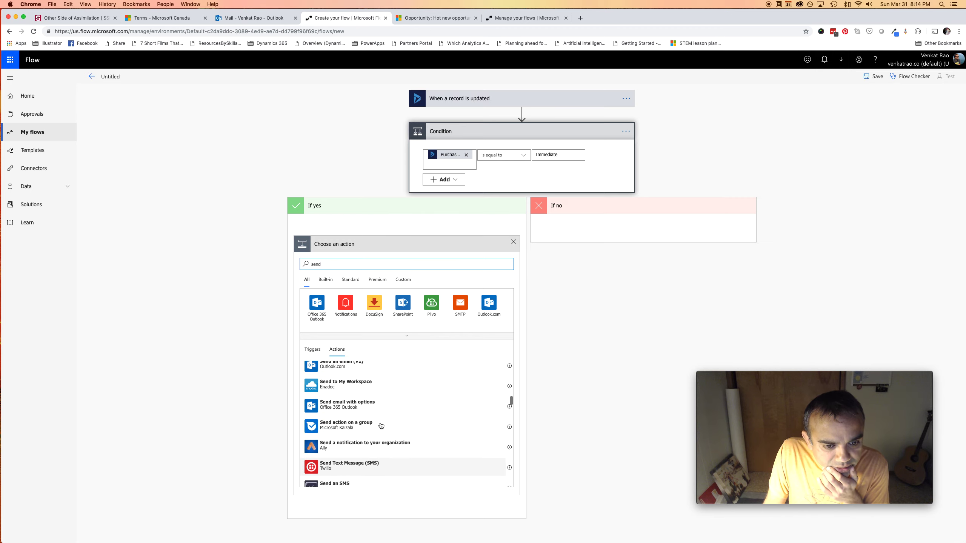
left_click(380, 406)
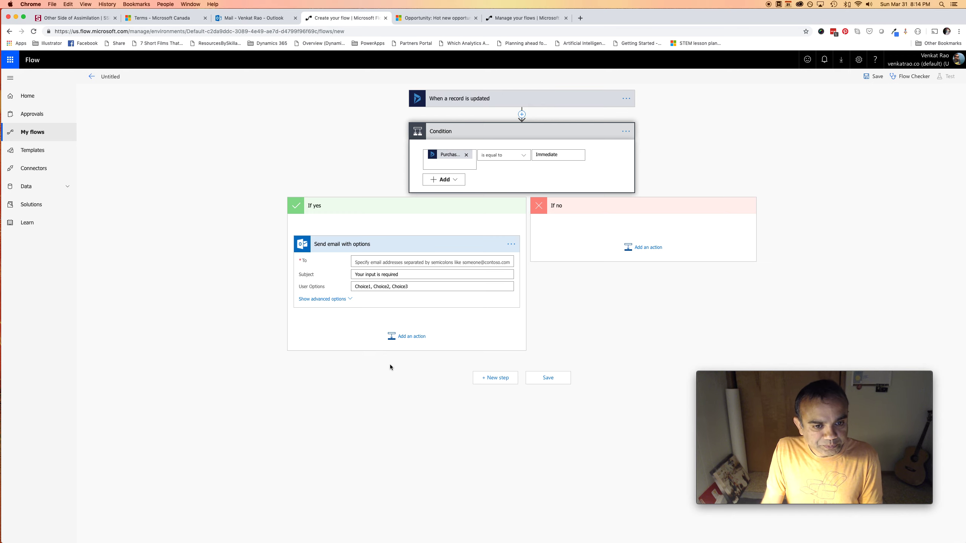
Set the email subject to 'Meet tomorrow?' and the user options to 'Yes, No'
left_click_drag(405, 275, 338, 279)
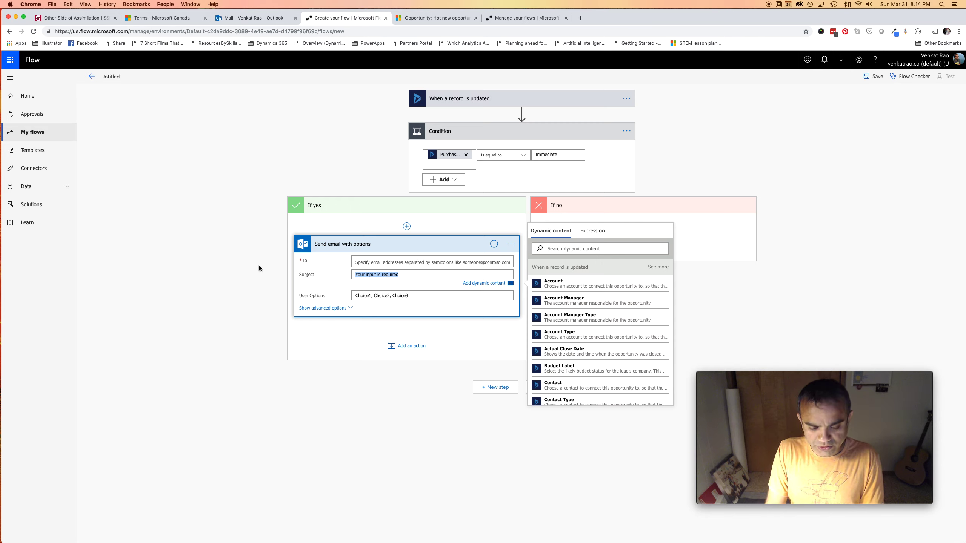
type("Meet tomorrow?")
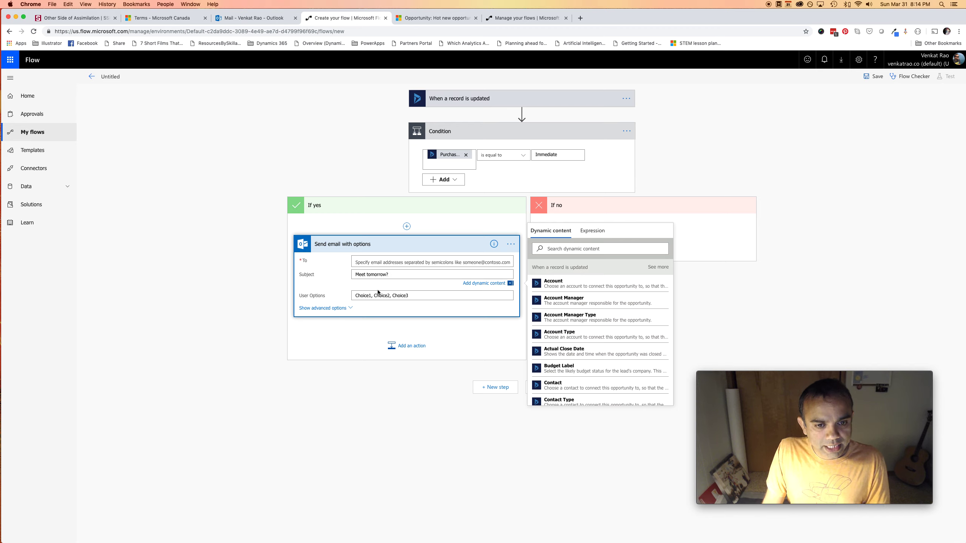
left_click(388, 295)
left_click(425, 300)
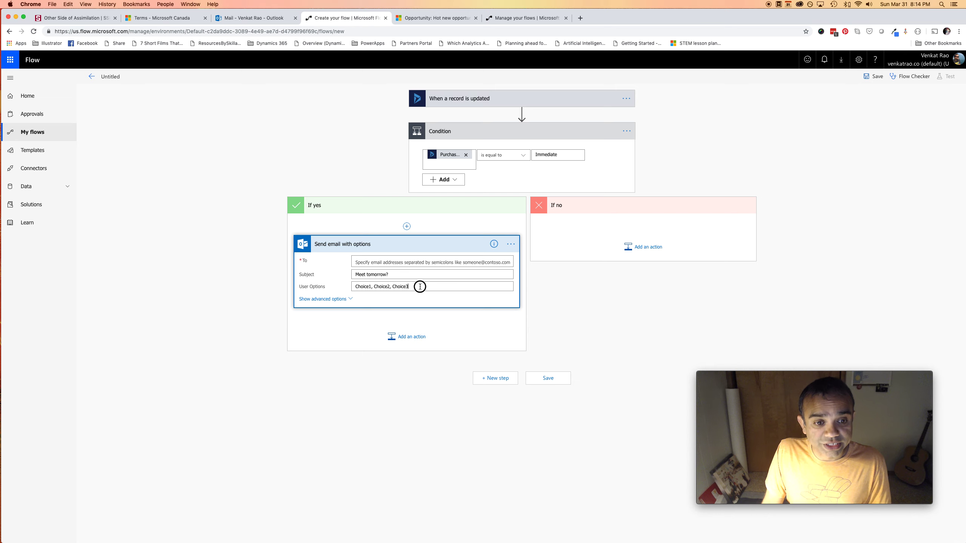
left_click_drag(420, 287, 345, 284)
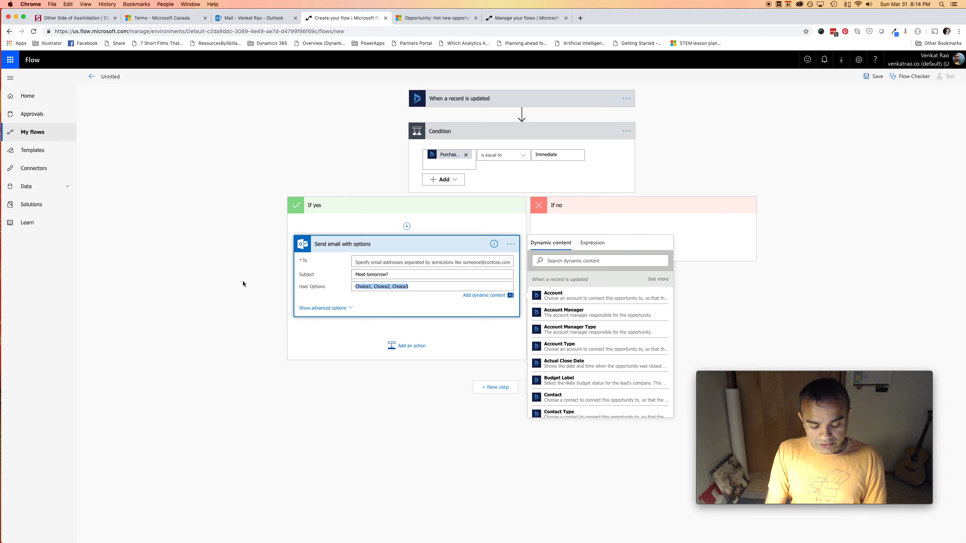
type("Yes, No, Maybe")
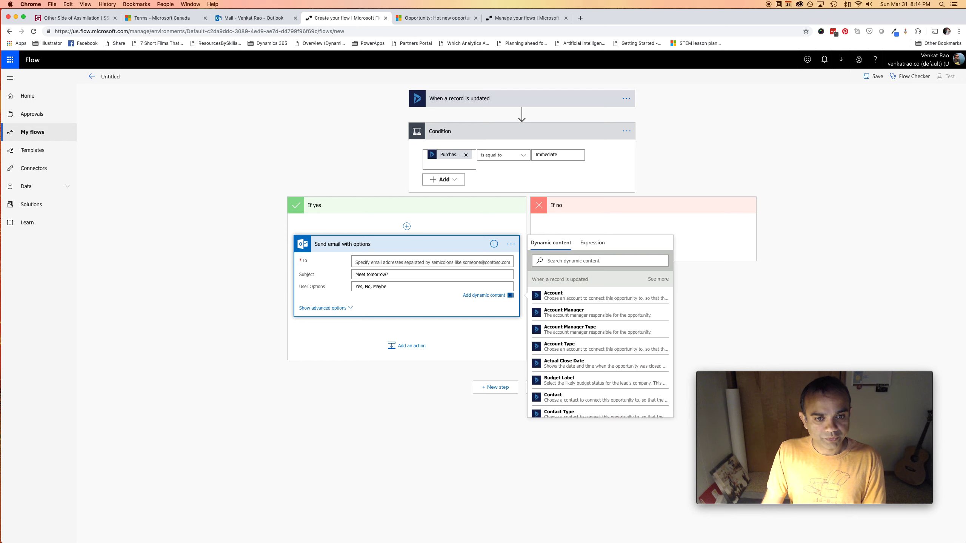
Write a body asking whether to send specialists to the recipient's office tomorrow
left_click(350, 308)
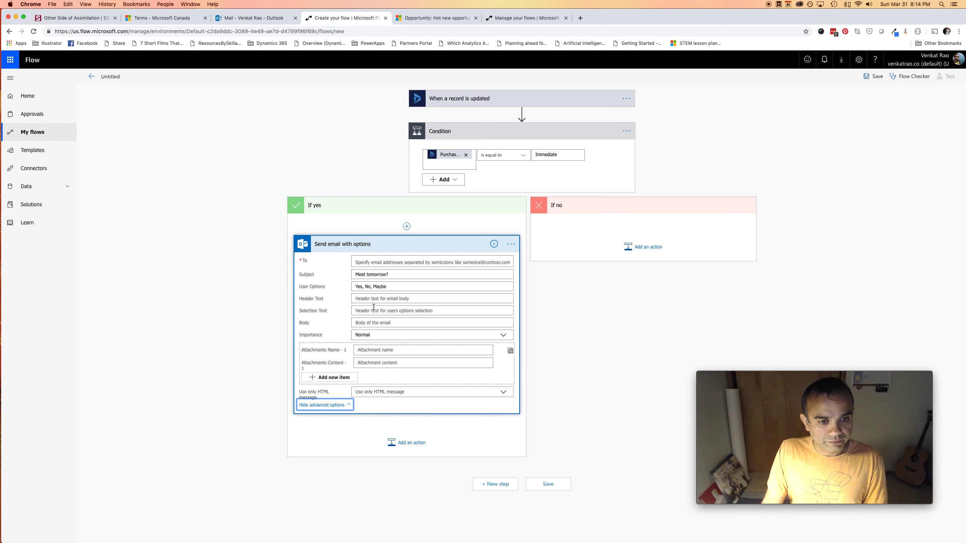
left_click(383, 321)
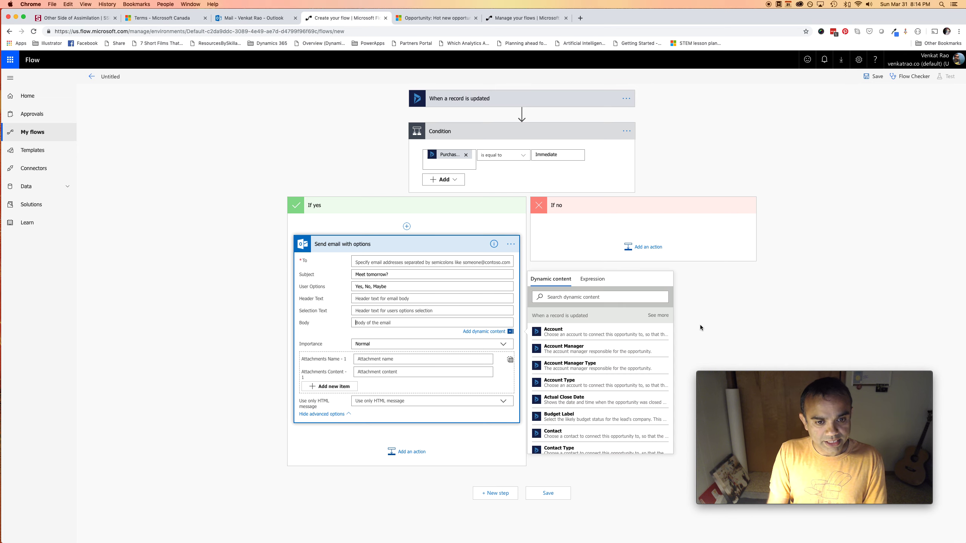
type("Should we s")
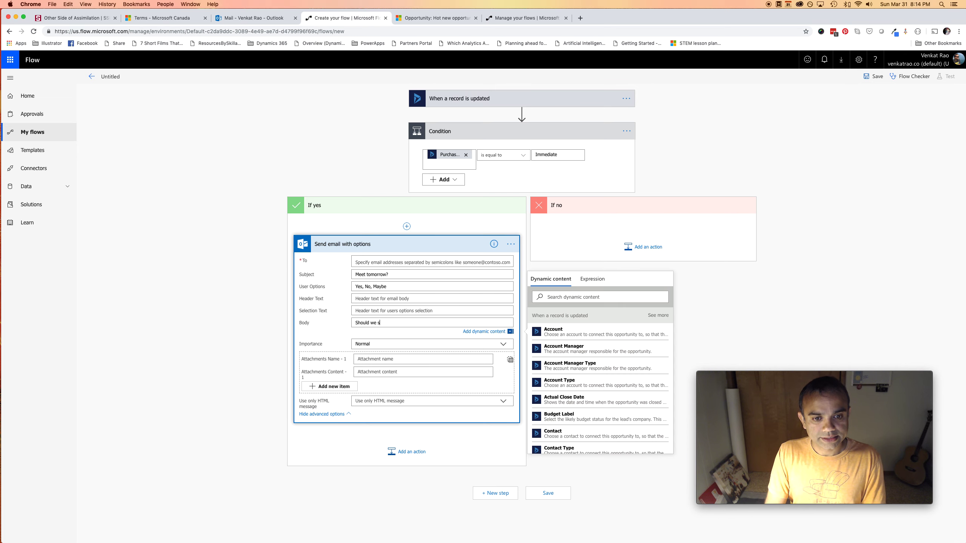
type("end our specialists")
type("to yo")
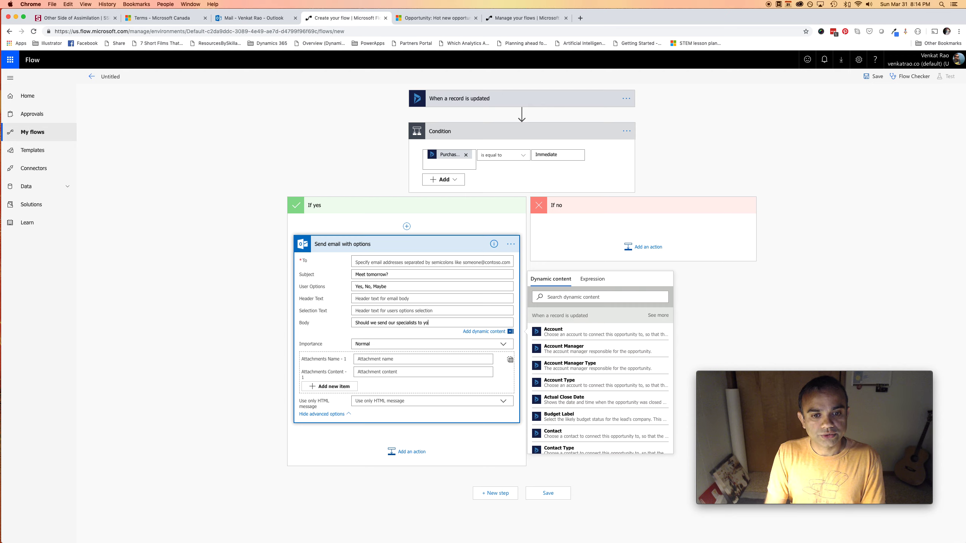
type("ur office tomorrow?")
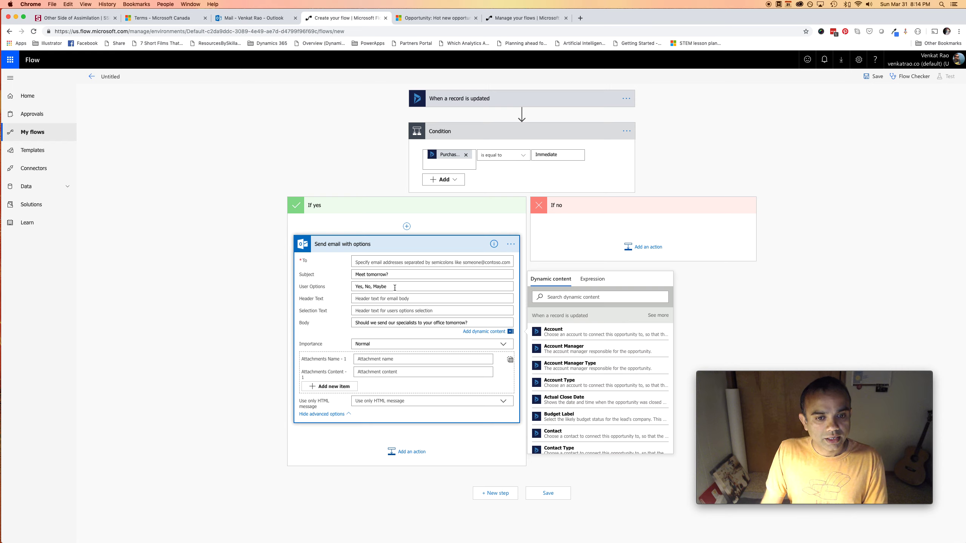
Change the options to 'For sure!, Let me think, No way' and set Use only HTML message to Yes
left_click_drag(392, 287, 338, 287)
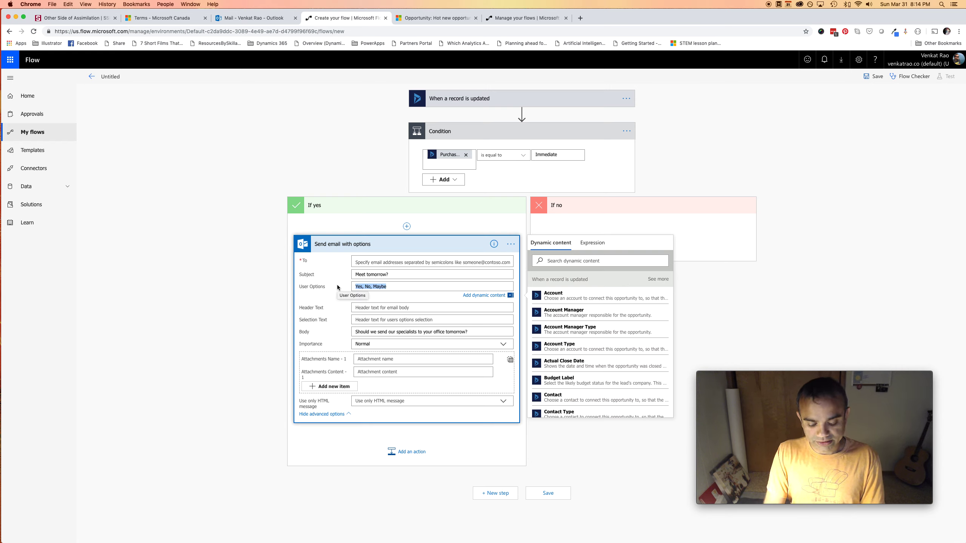
type("OF")
type("r sure!, Let me think")
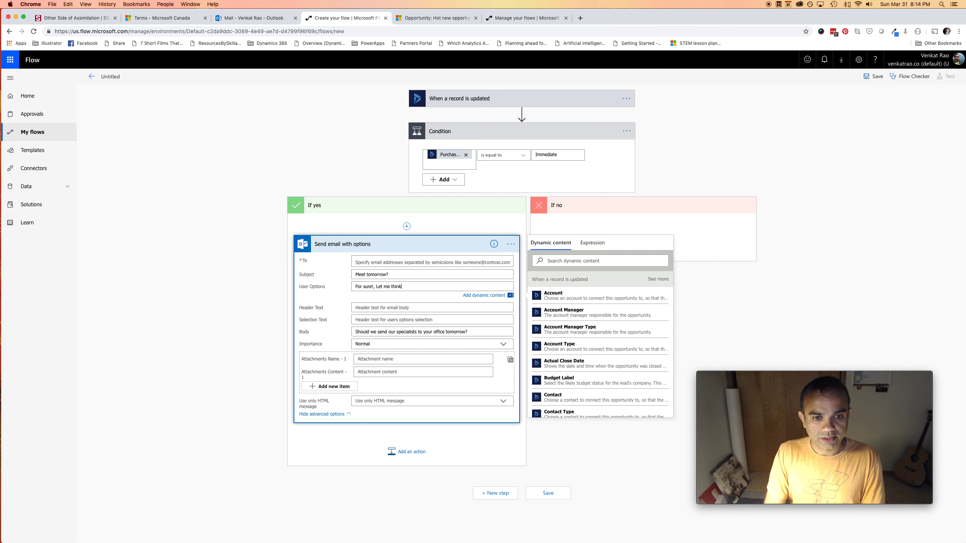
type(", No way")
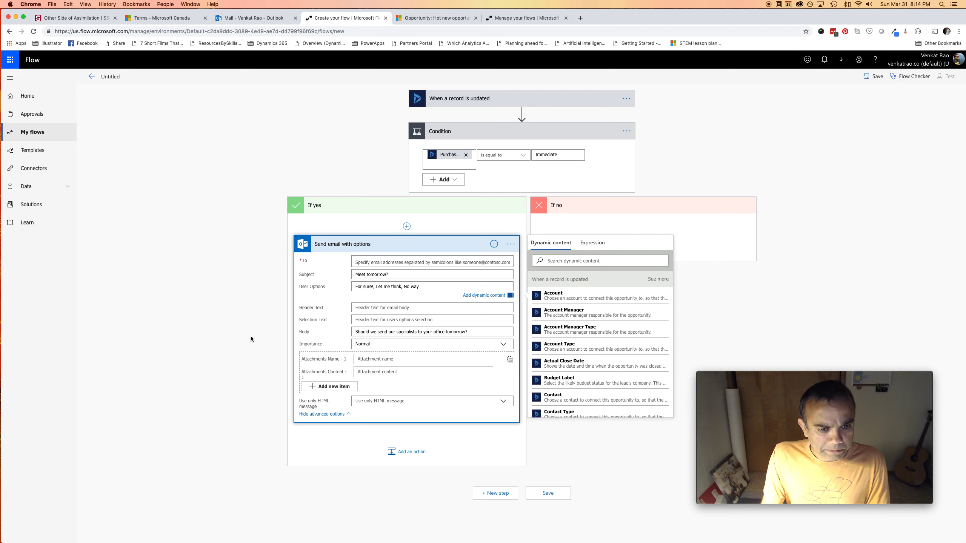
left_click(469, 403)
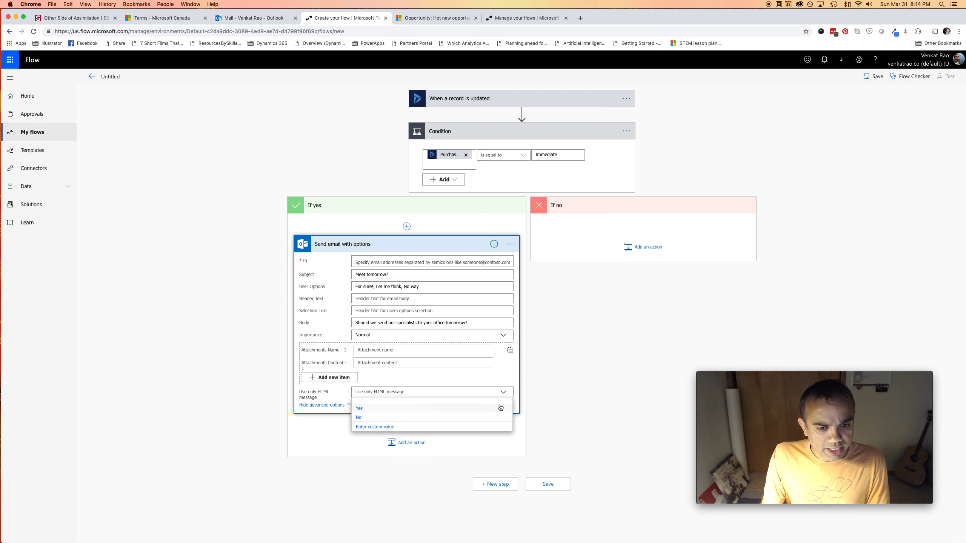
left_click(382, 411)
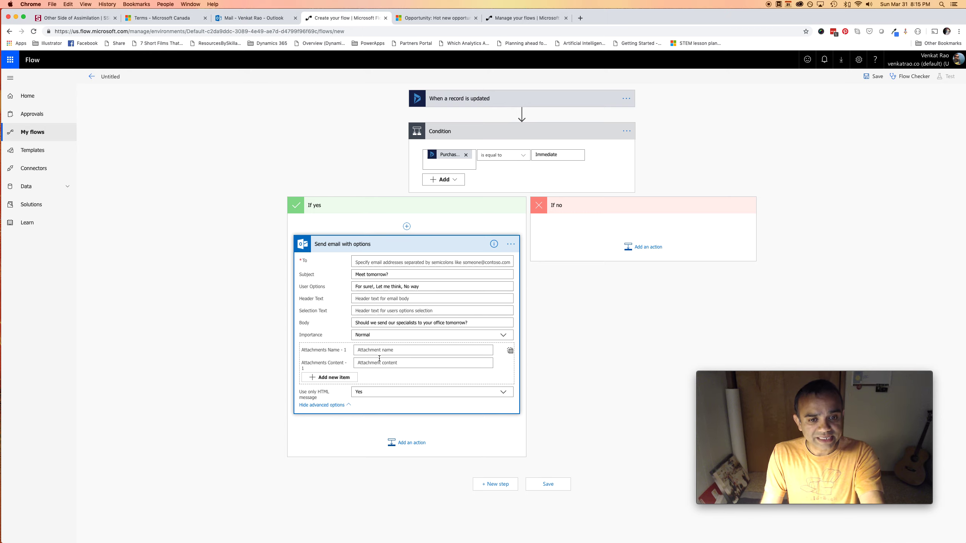
Add a Switch control after the email step that evaluates the SelectedOption response
left_click(425, 451)
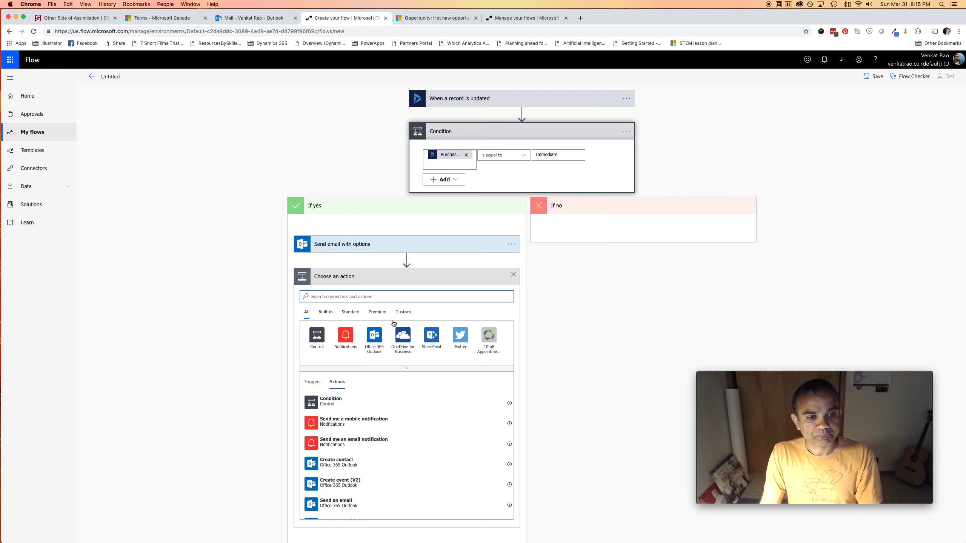
type("switch")
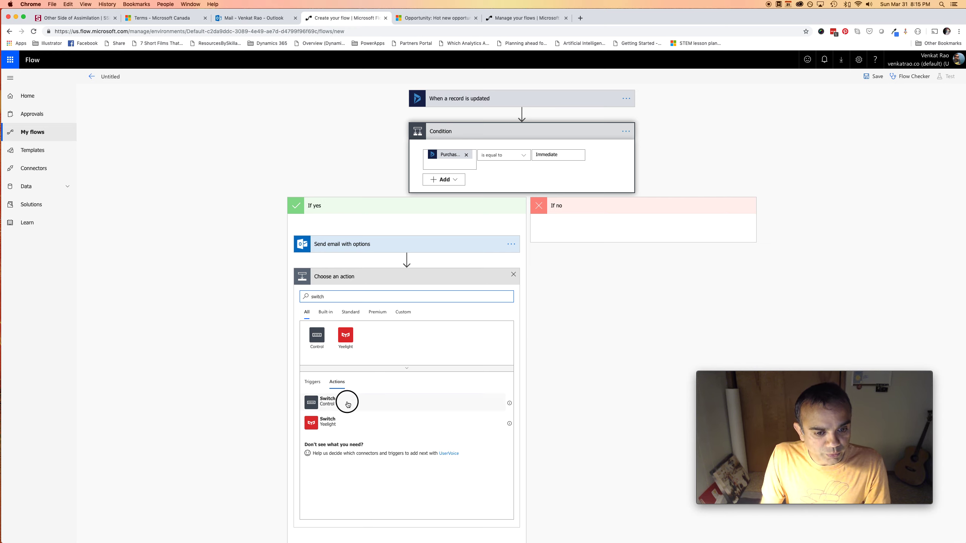
left_click(345, 401)
left_click(391, 295)
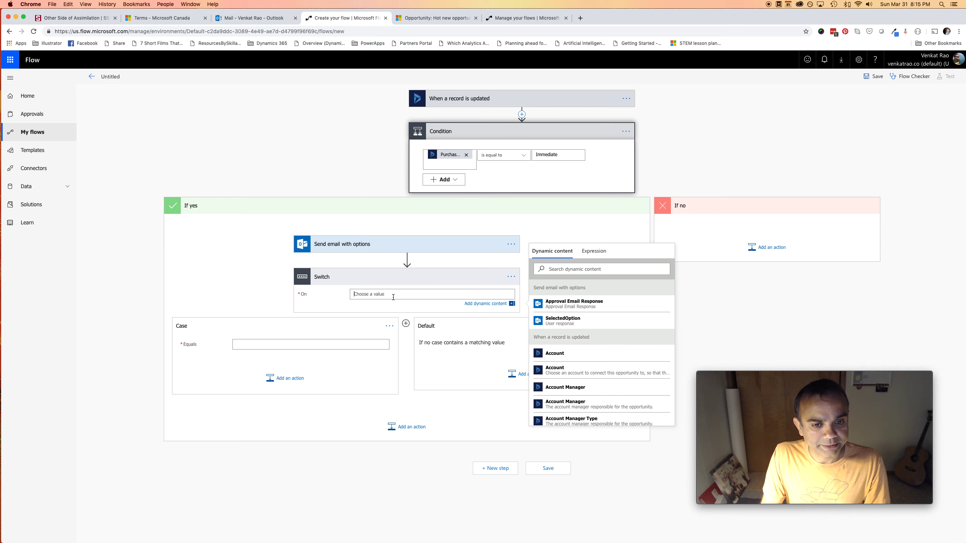
left_click(597, 324)
left_click(308, 345)
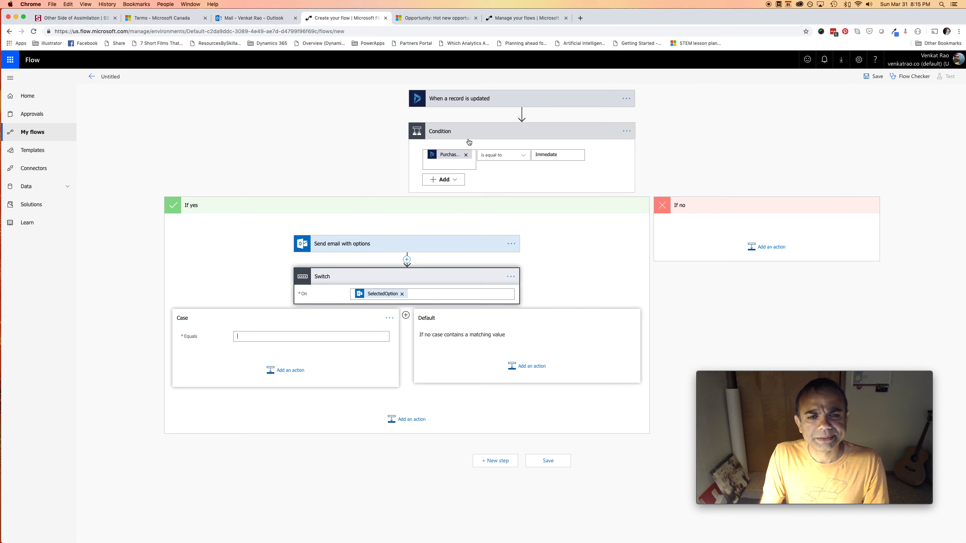
Make the Switch case match the value 'For Sure!'
left_click(437, 248)
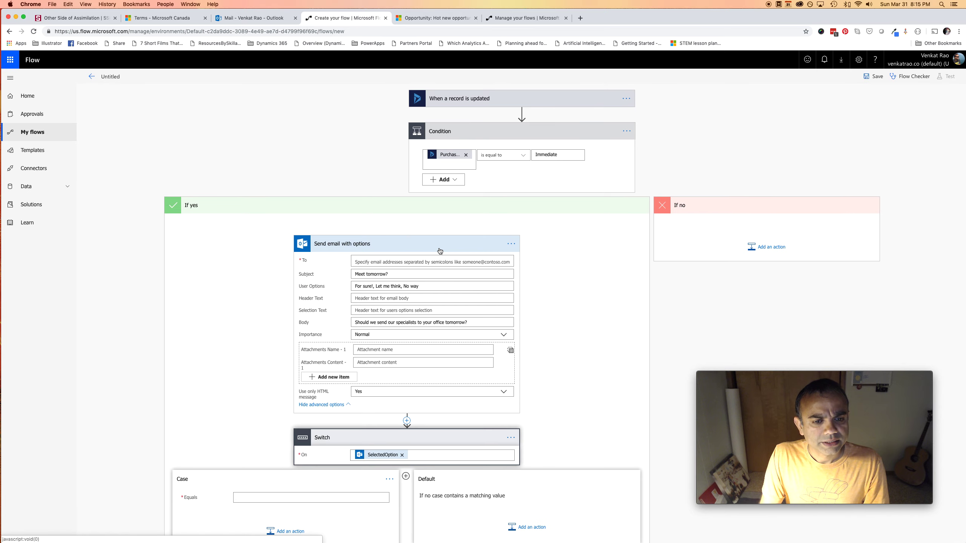
scroll(348, 387, "down", 3)
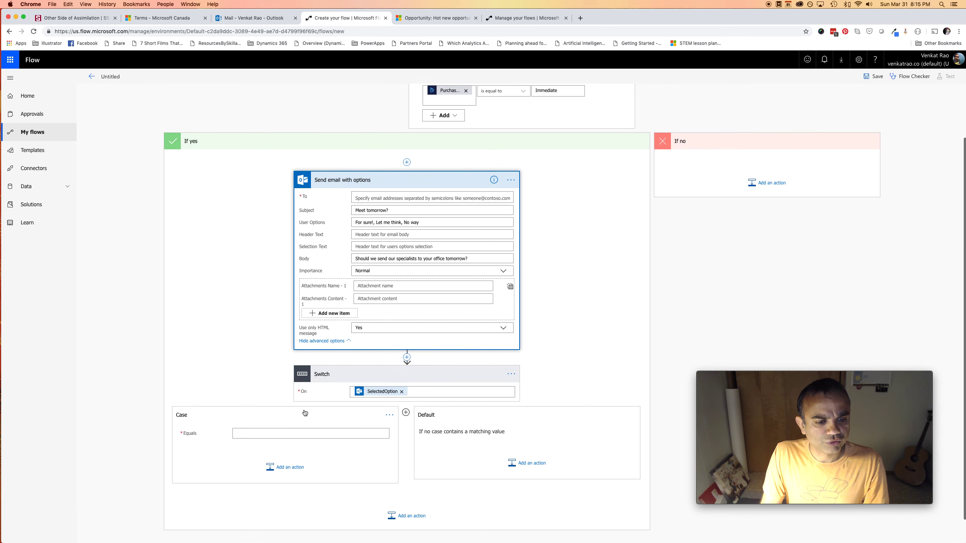
left_click(306, 434)
type("Le")
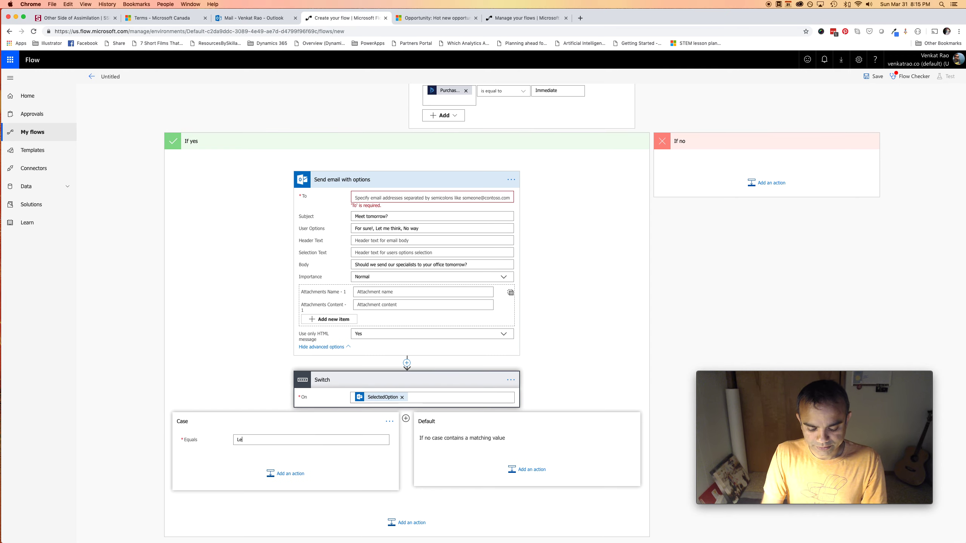
key("BackSpace")
type("For Sure!")
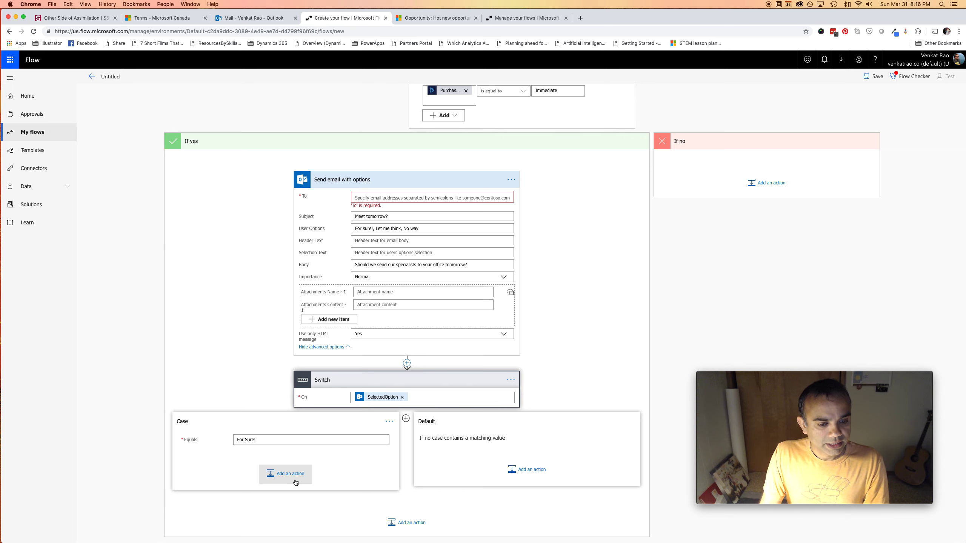
Add a Send me an email notification with subject 'Go tomorrow!' and the opportunity Topic as body
left_click(282, 476)
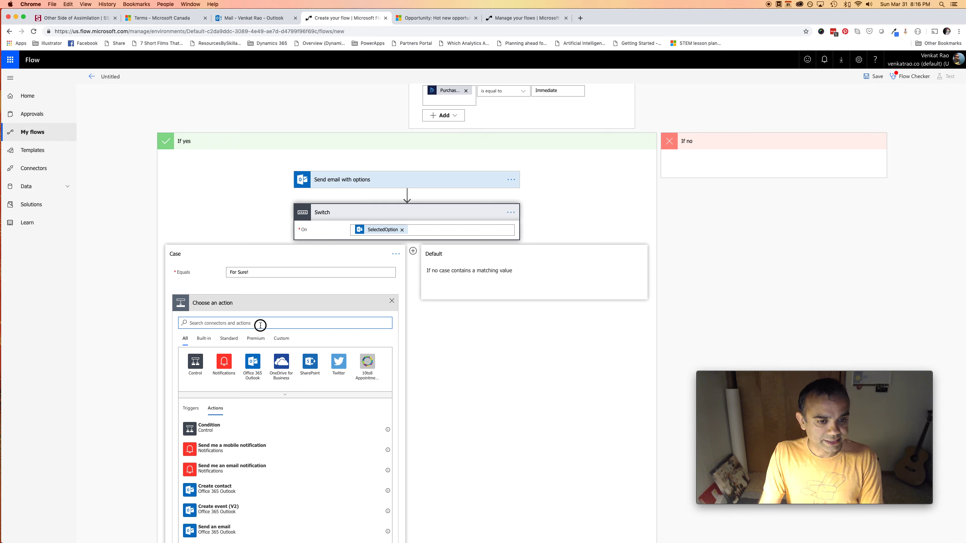
type("send ema")
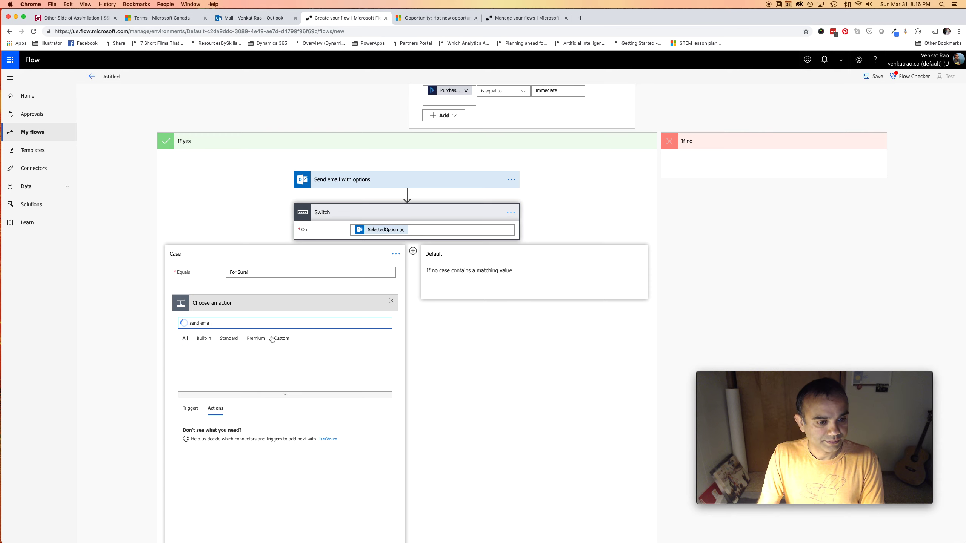
left_click(240, 470)
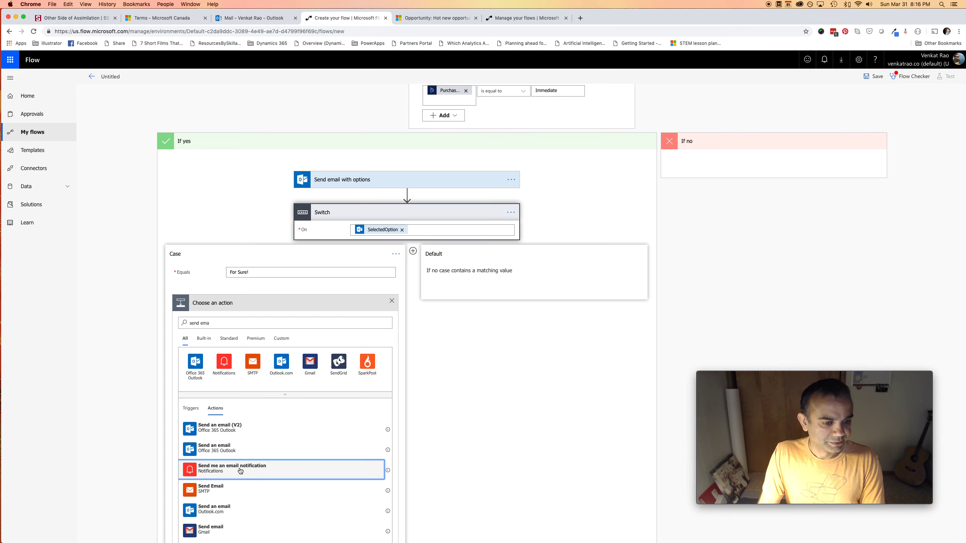
left_click(278, 383)
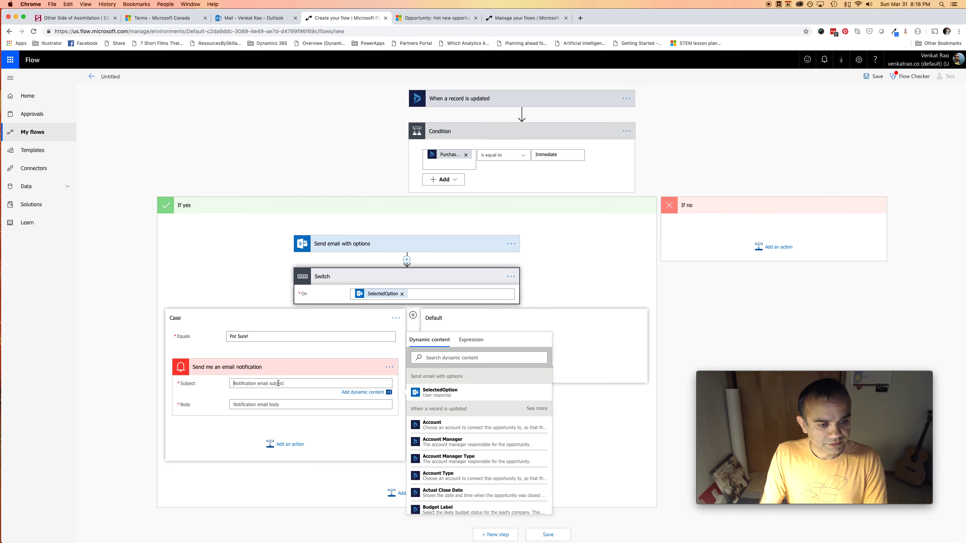
type("Go tomorrow!")
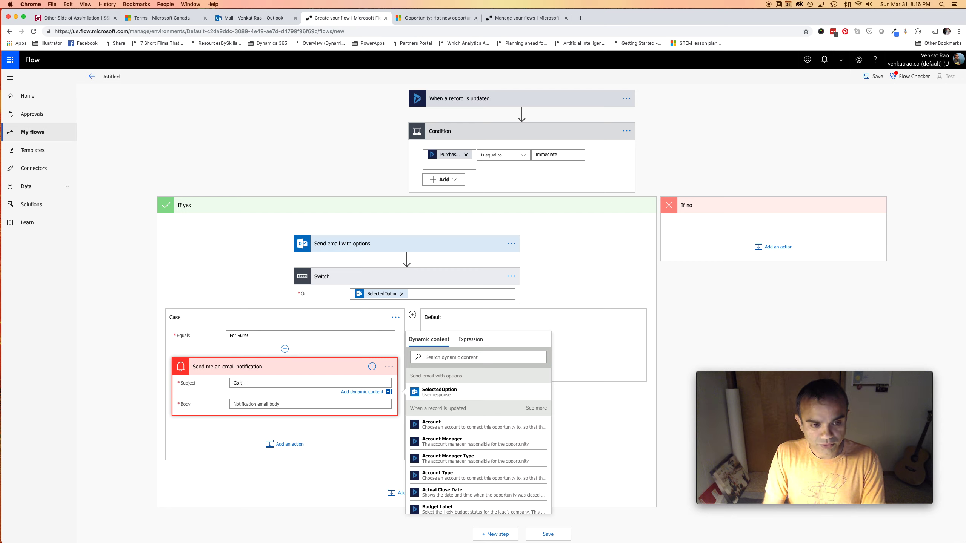
left_click(266, 406)
left_click(463, 369)
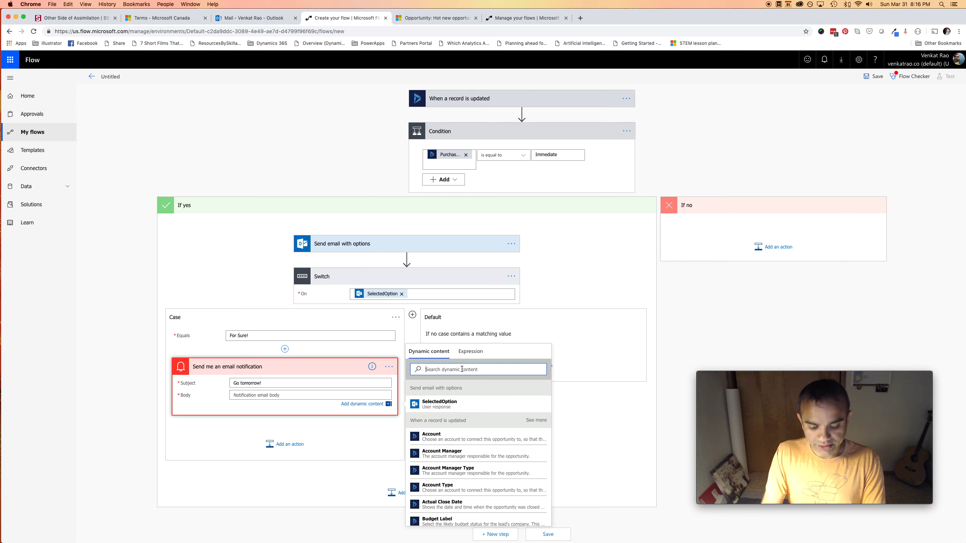
type("topic")
left_click(437, 405)
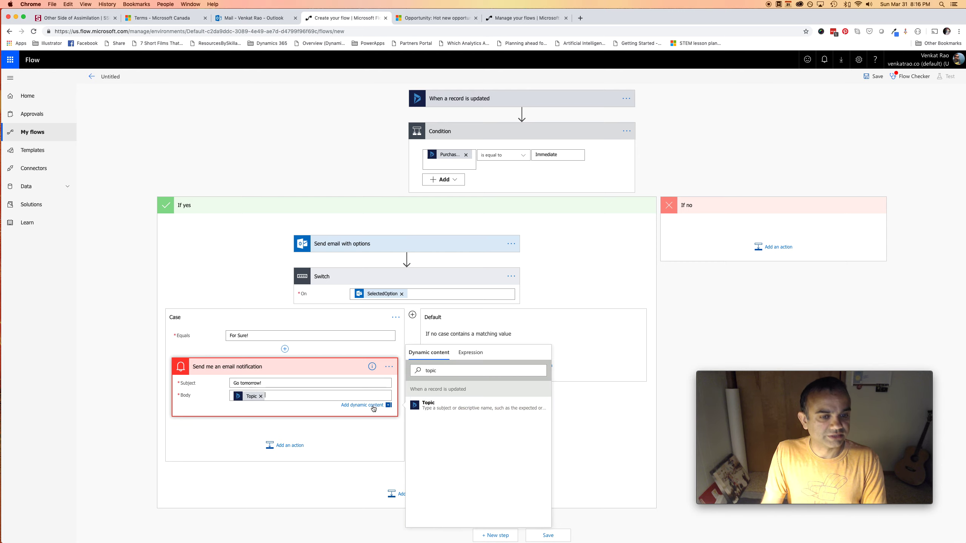
left_click(675, 345)
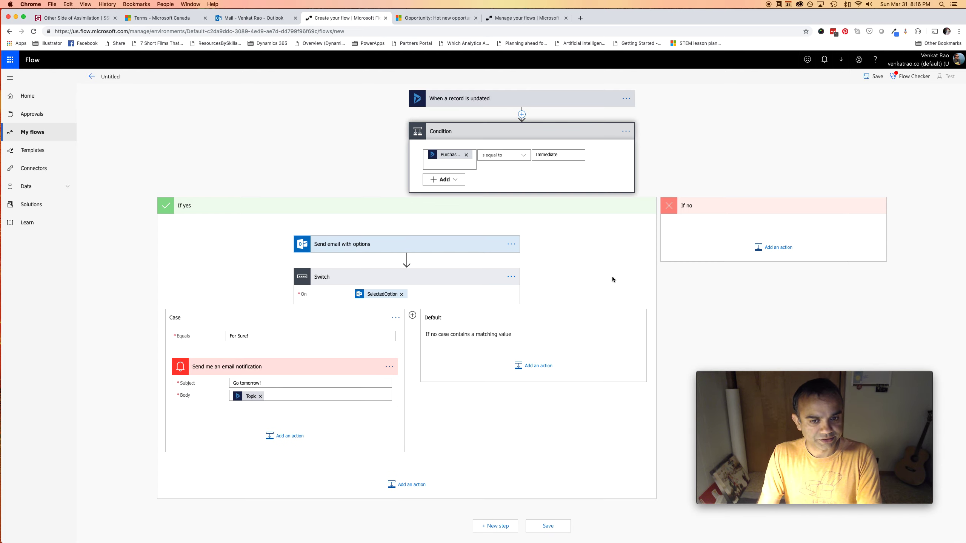
left_click(551, 100)
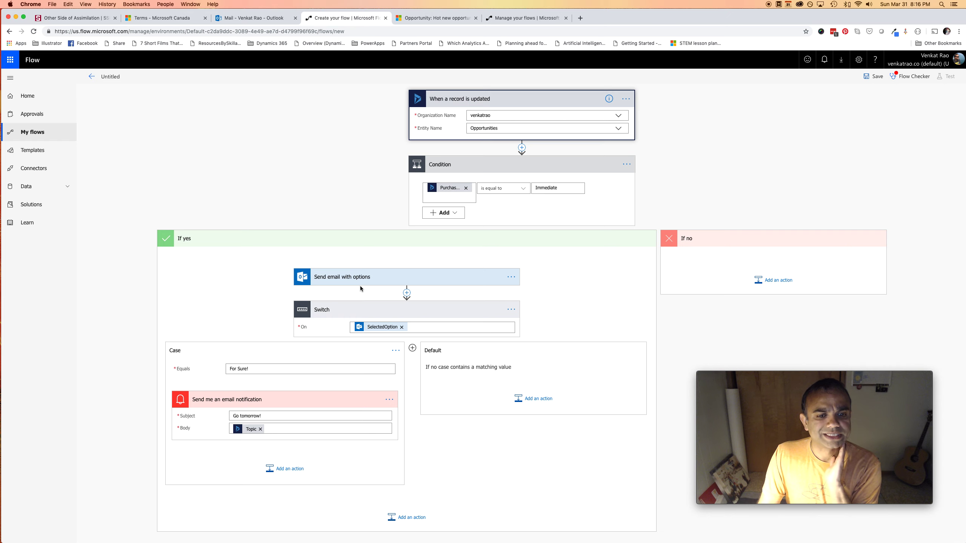
Fill the email's To field with the suggested contact's e-mail address
left_click(407, 282)
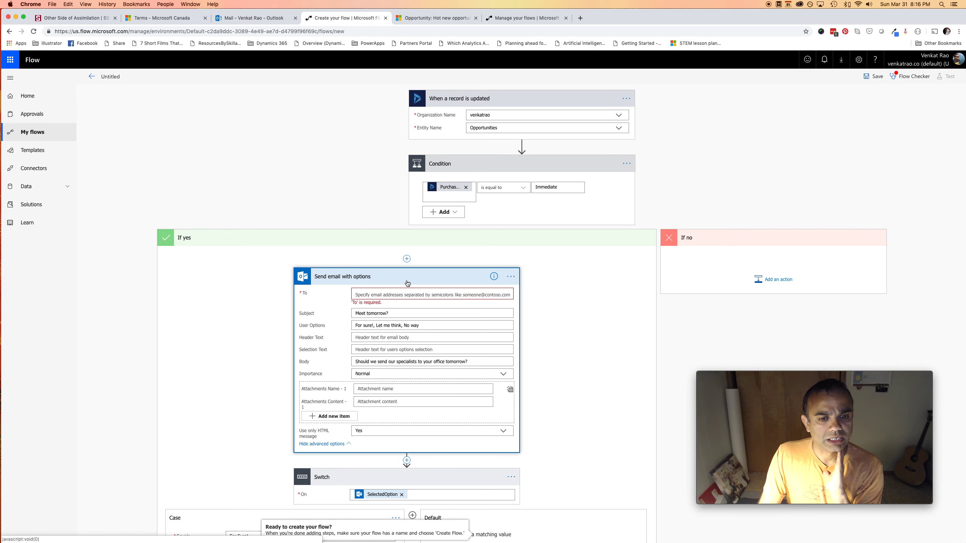
left_click(388, 295)
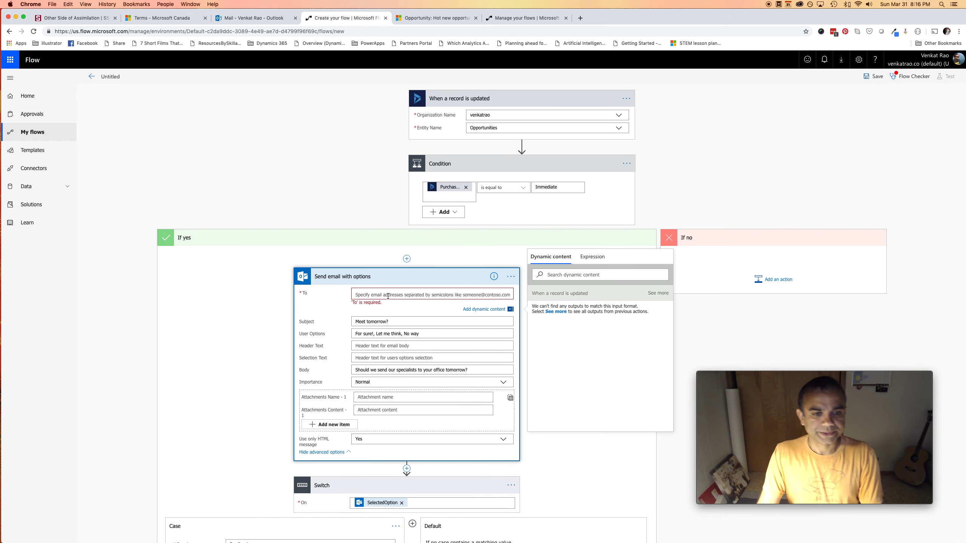
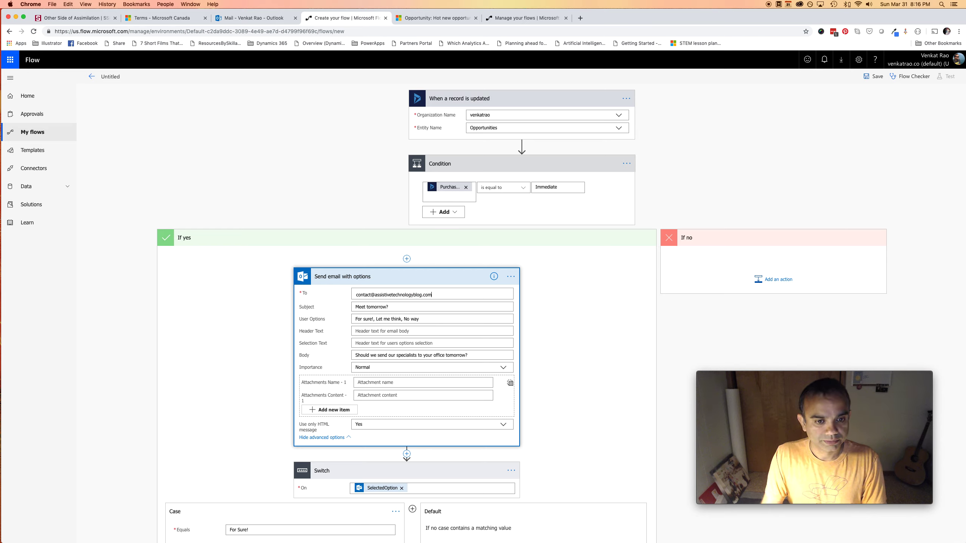
left_click(420, 311)
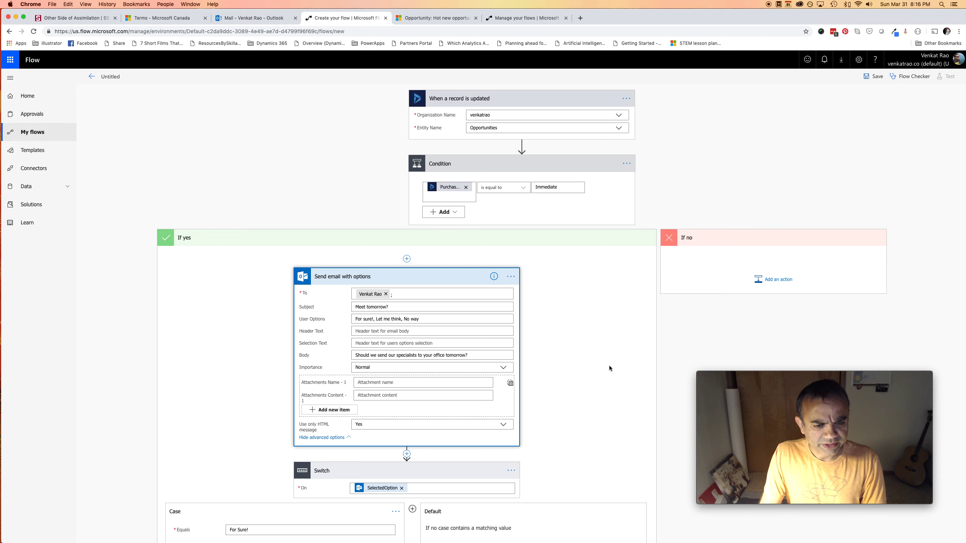
scroll(610, 365, "down", 3)
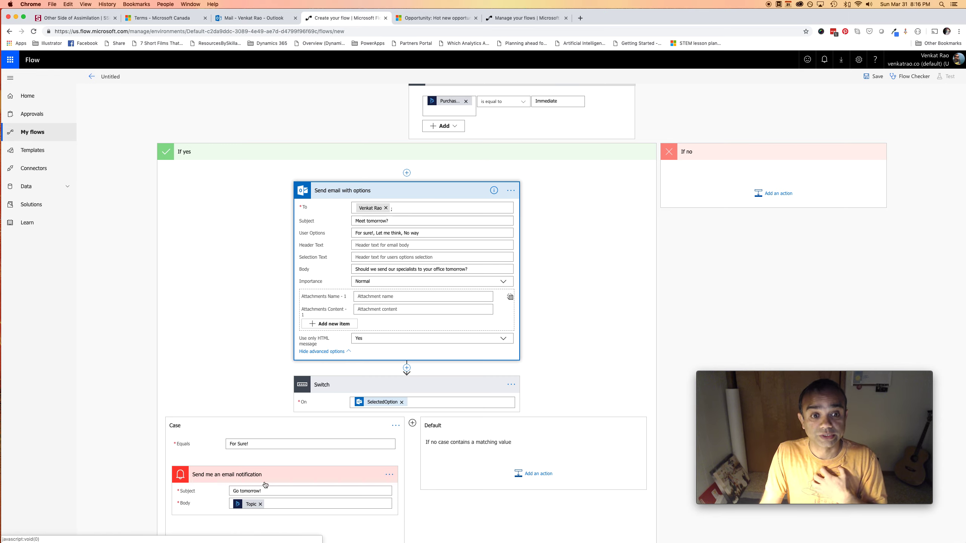
Save the flow and rename it 'Send Email With Options', saving again
left_click(876, 77)
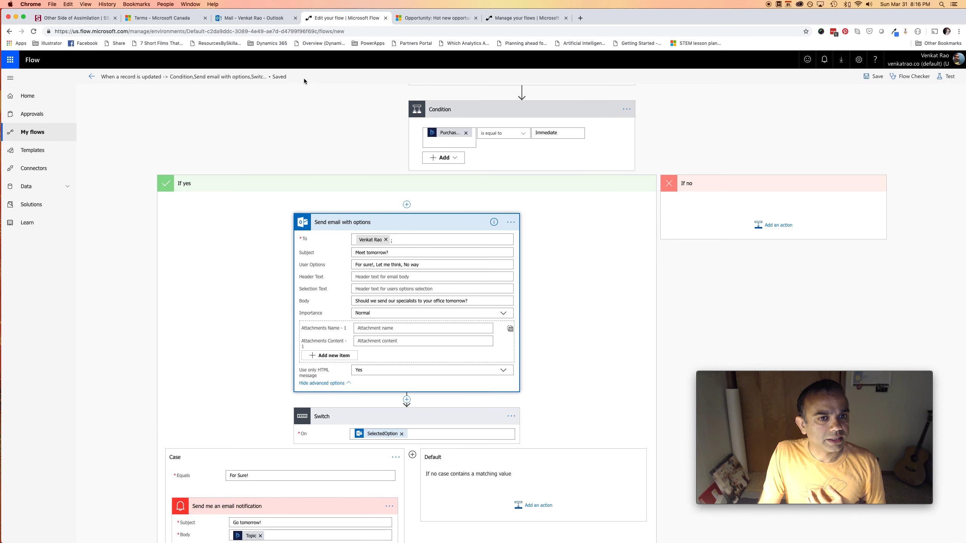
left_click(271, 77)
key("ctrl+a")
key("BackSpace")
type("Send Email W")
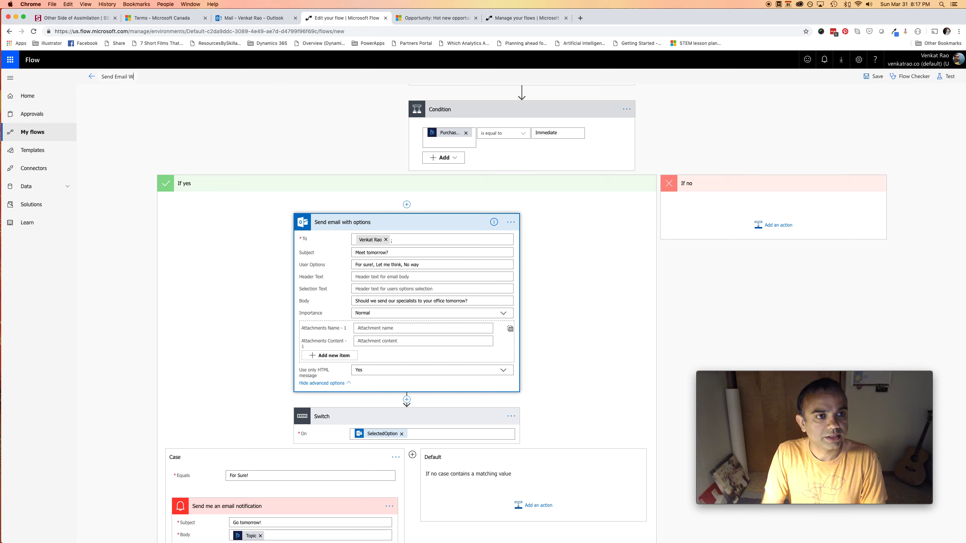
type("ith O")
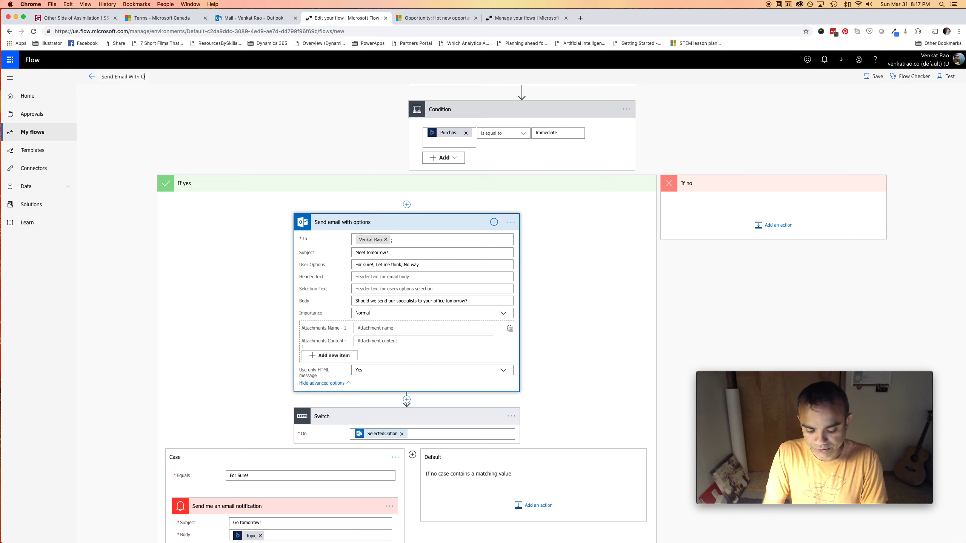
type("ptions")
left_click(873, 76)
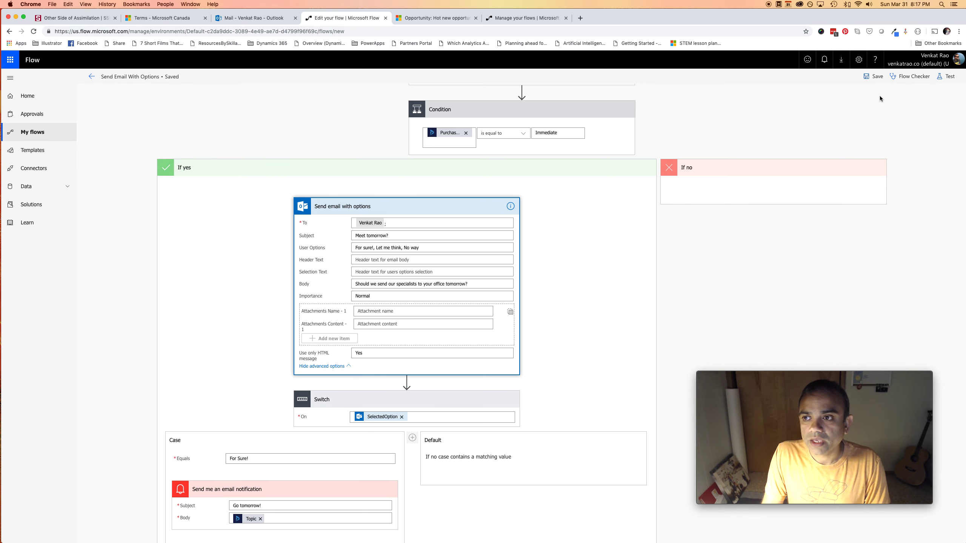
left_click(461, 20)
Set the Dynamics 365 opportunity's Purchase Timeframe to Immediate and save the record
left_click(221, 182)
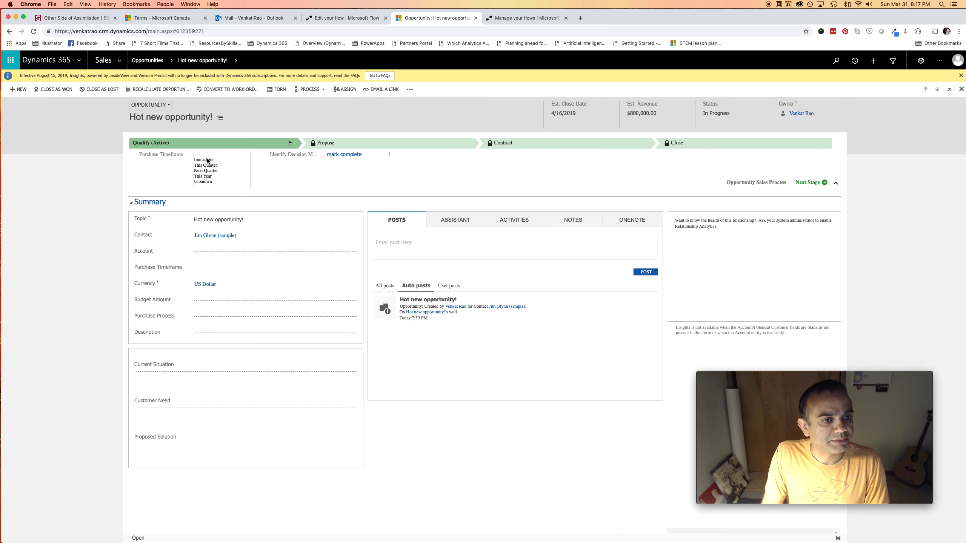
left_click(208, 161)
left_click(837, 538)
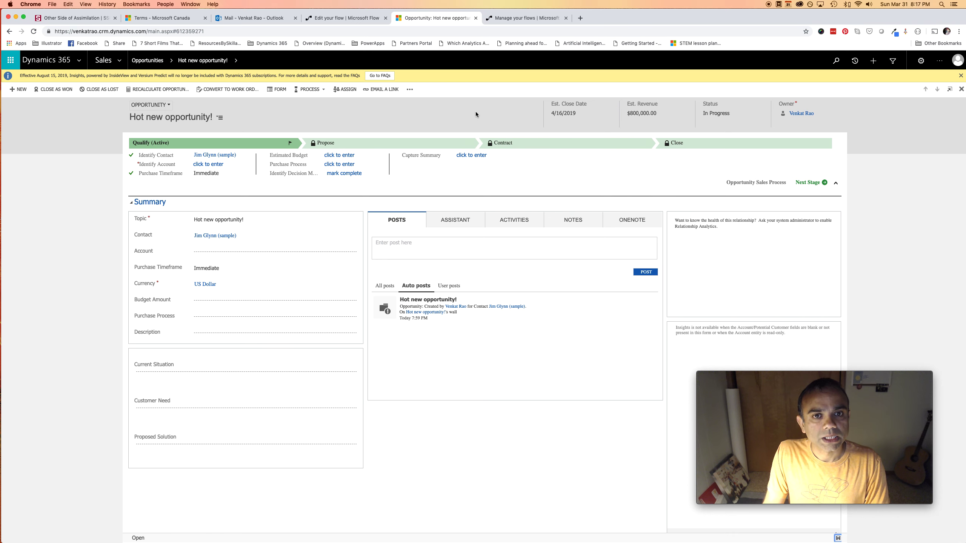
Leave the Send Email With Options editor for the flow's details page, confirming the prompt
left_click(336, 18)
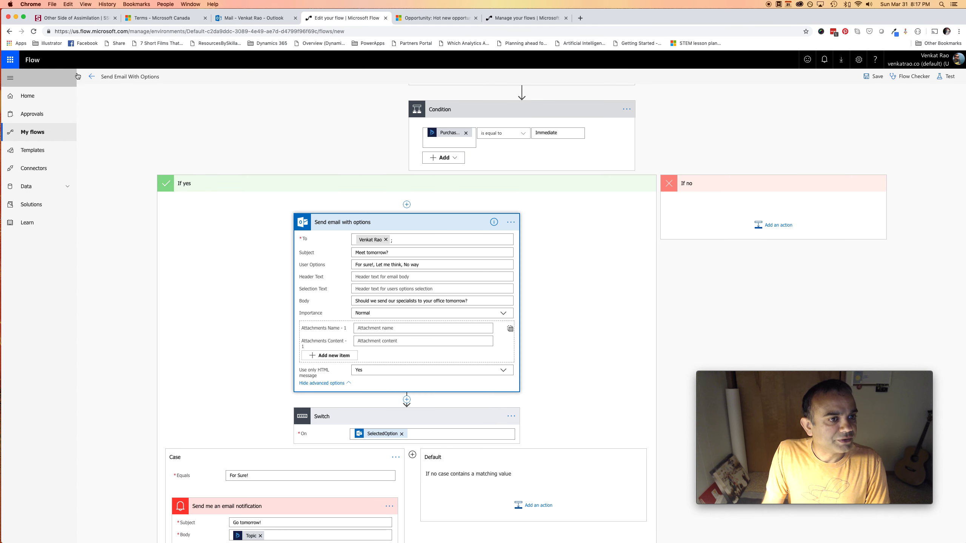
left_click(92, 77)
left_click(548, 92)
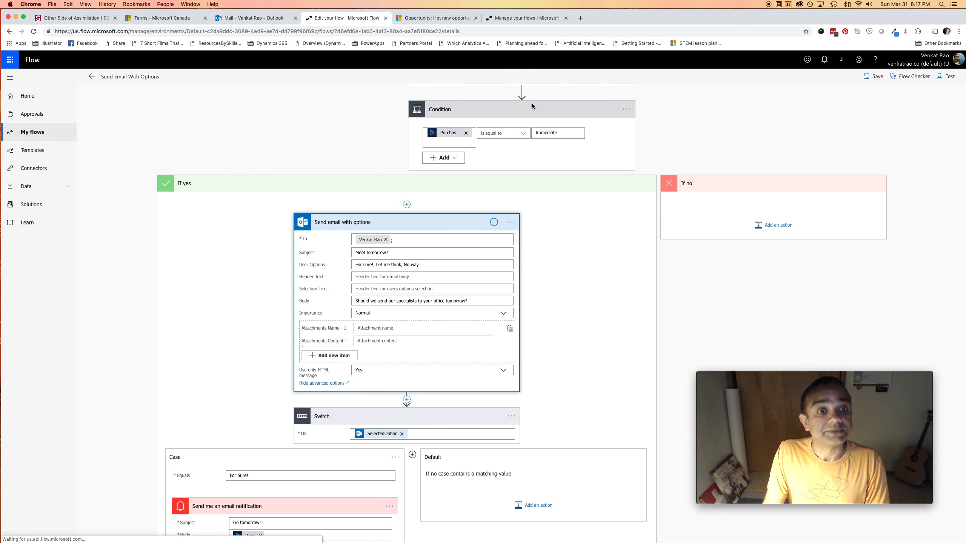
Open the flow's full run history and refresh it after revisiting the Dynamics 365 opportunity
left_click(567, 217)
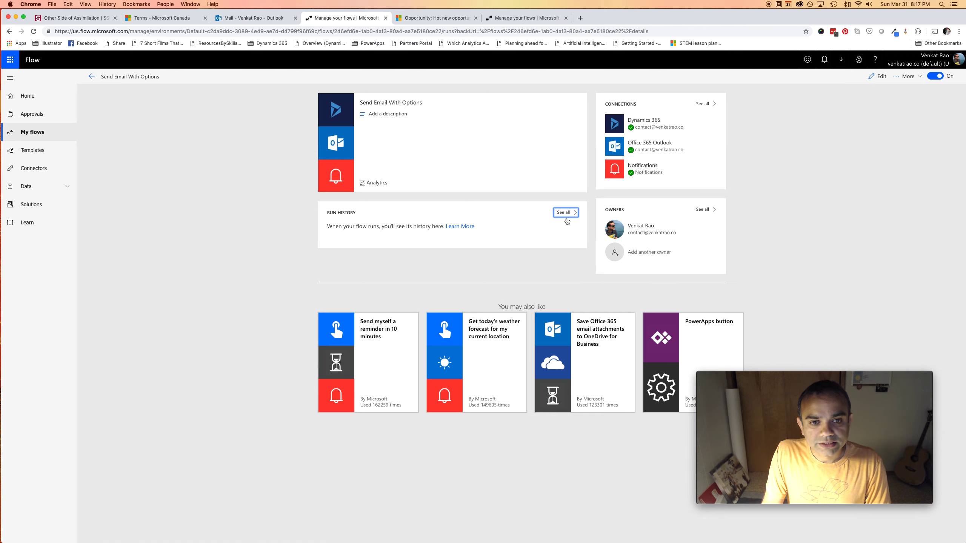
left_click(33, 31)
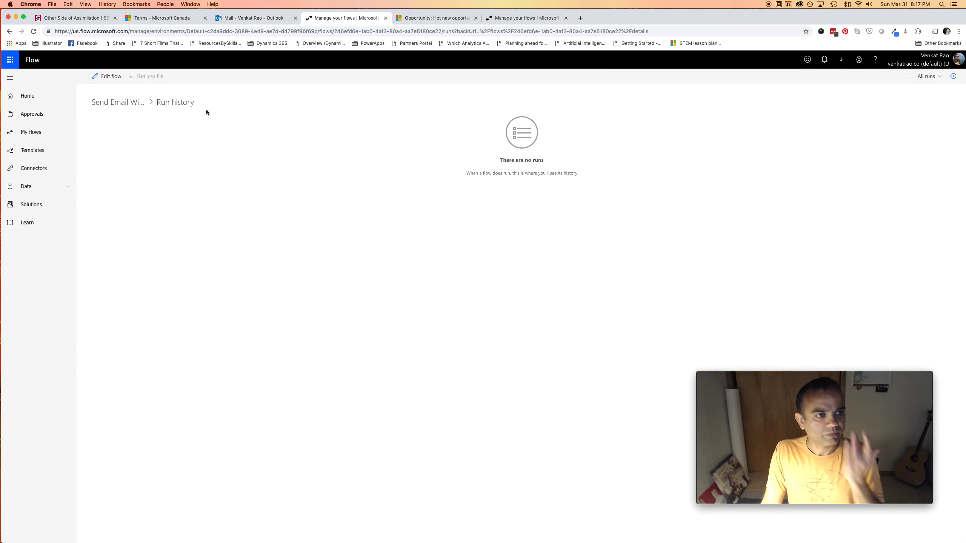
left_click(33, 33)
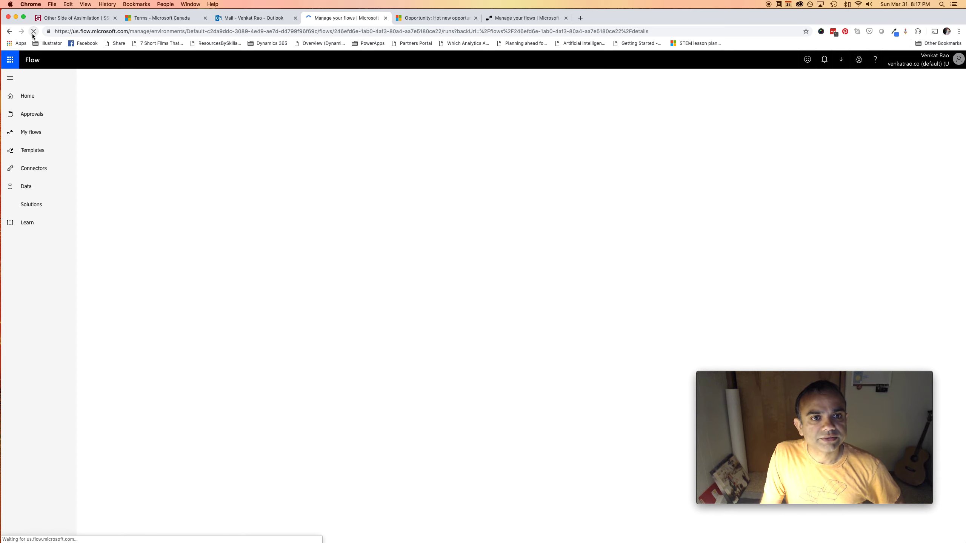
left_click(443, 19)
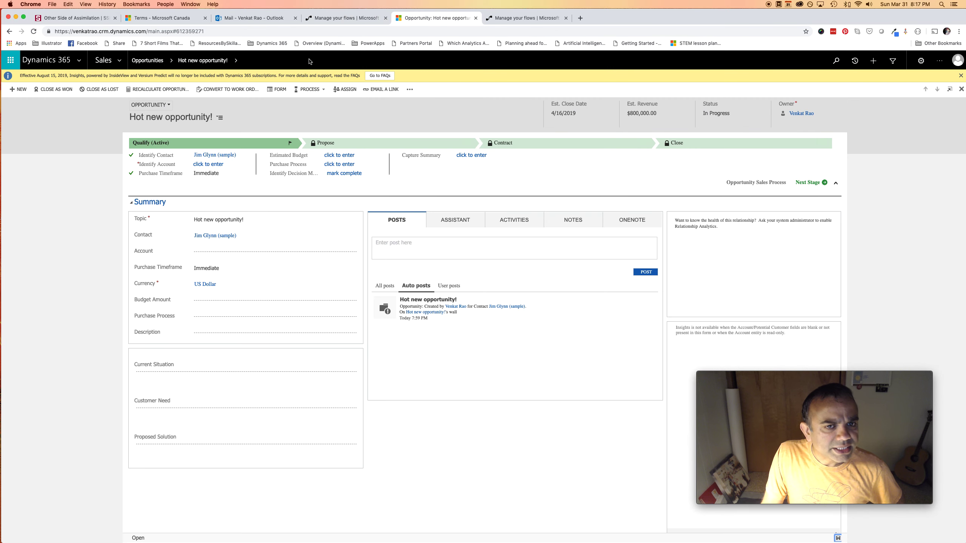
left_click(329, 18)
left_click(33, 31)
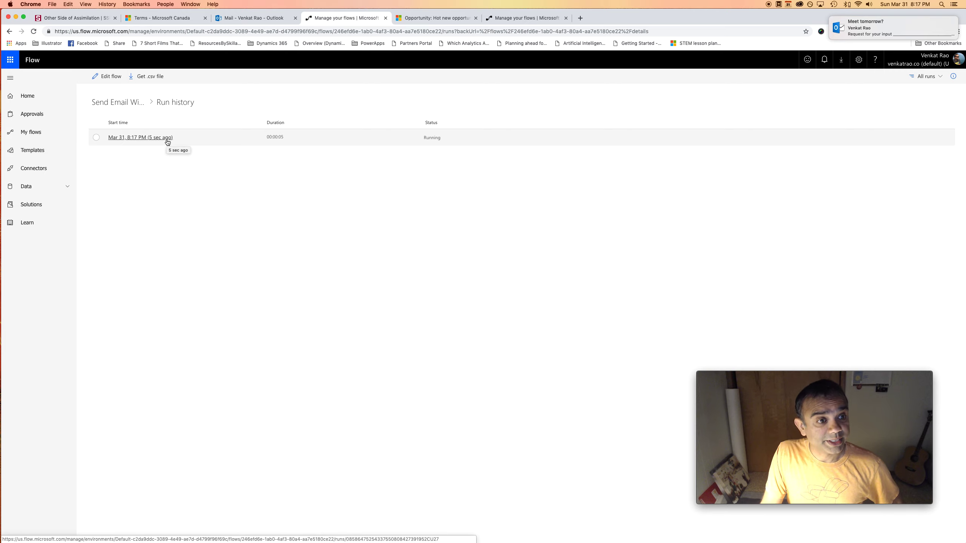
Open the in-progress run's details and bring the Outlook mailbox forward
left_click(167, 140)
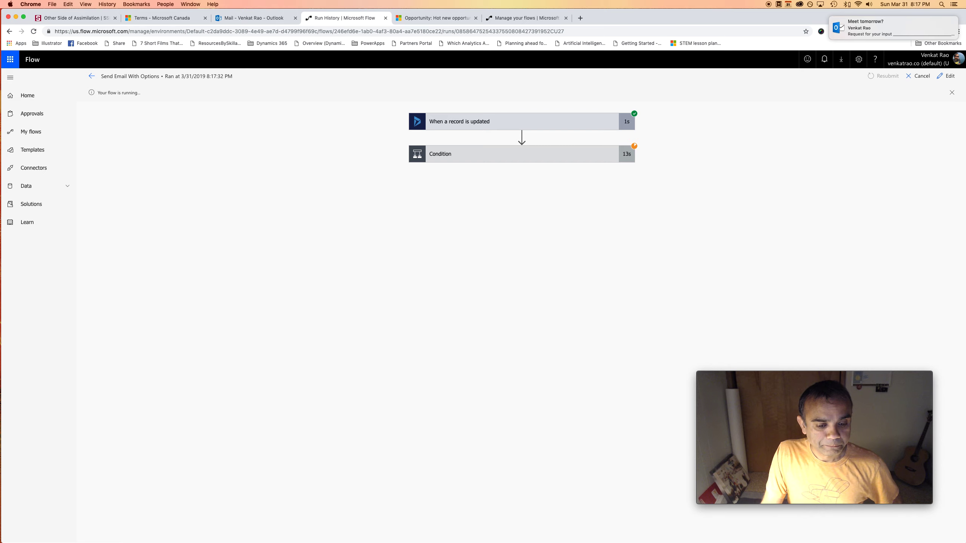
mouse_move(471, 542)
left_click(369, 528)
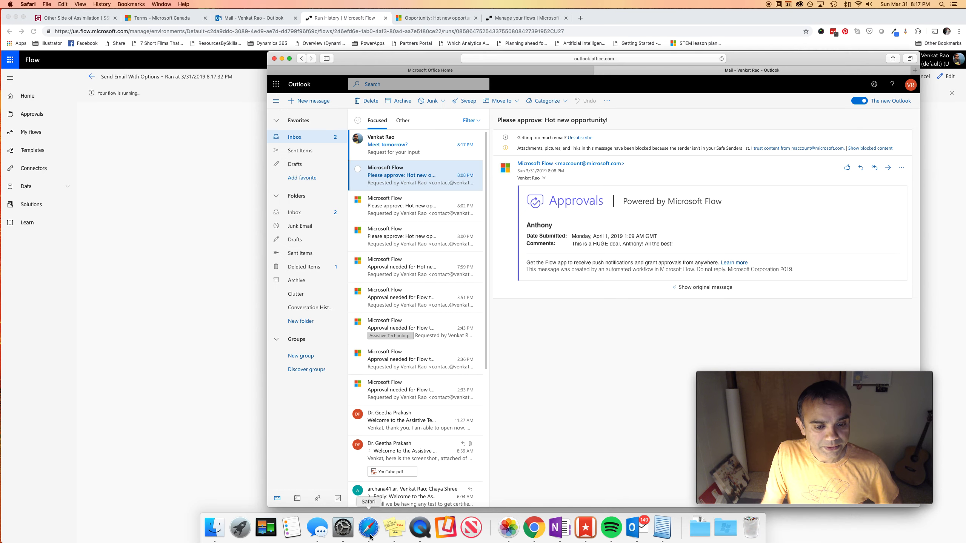
Answer the 'Meet tomorrow?' email with 'For sure!' and return to the flow run
left_click(407, 155)
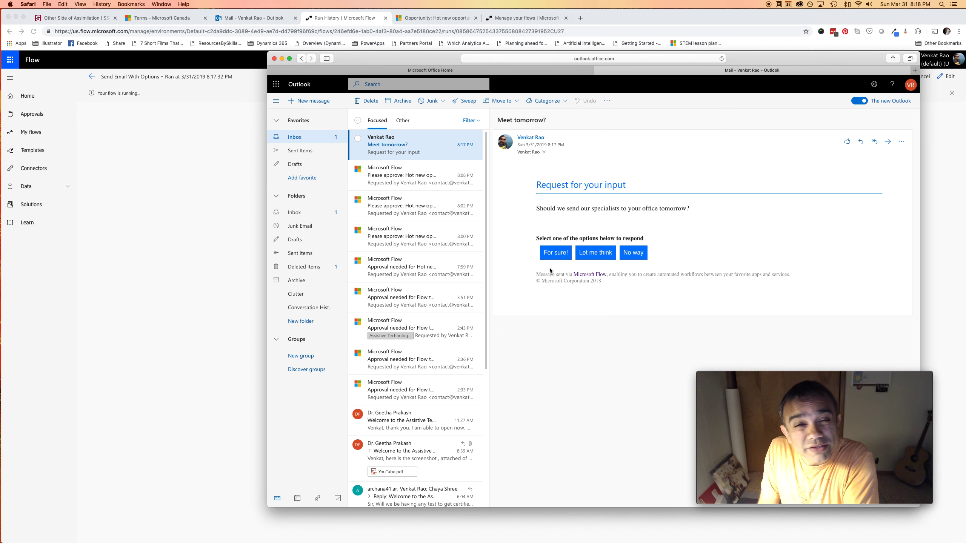
left_click(560, 255)
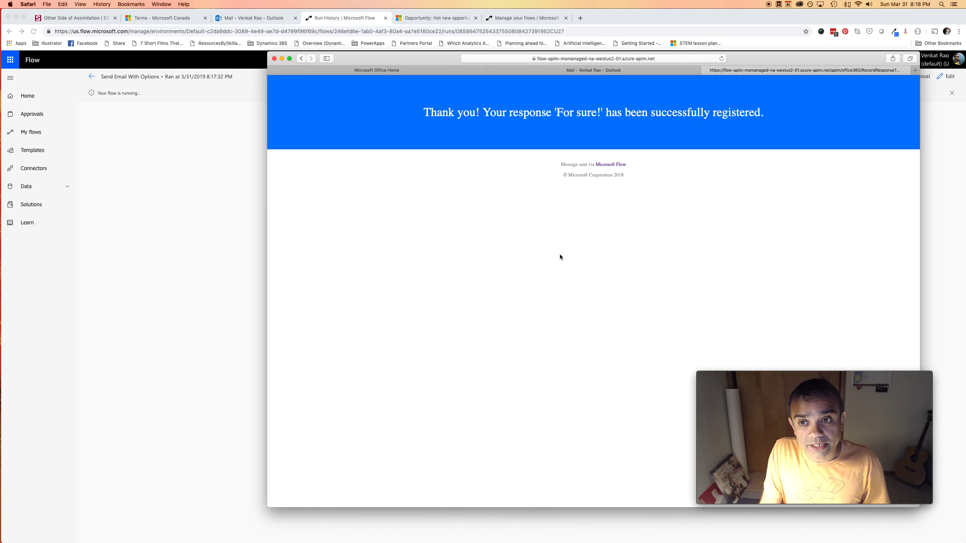
left_click(180, 231)
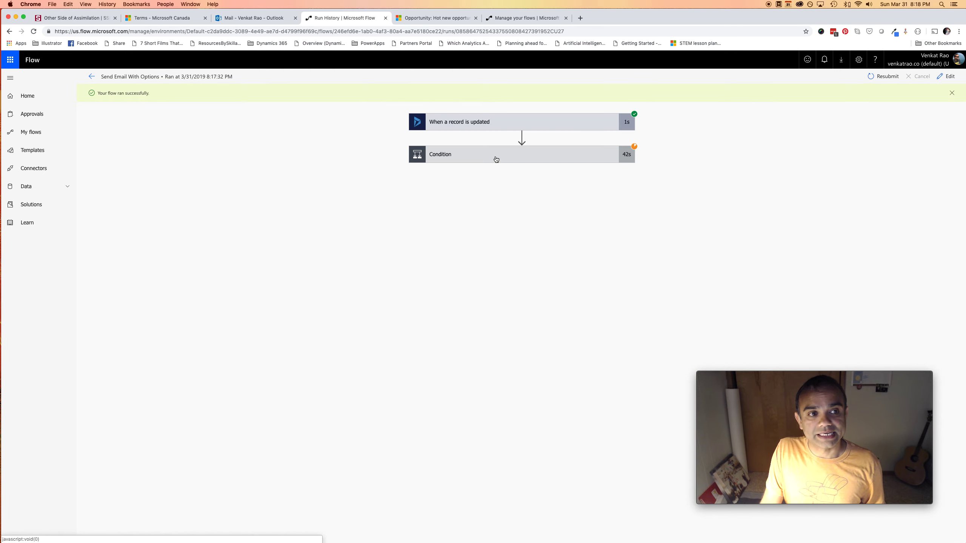
Expand the run's Condition, Switch and Case cards: SelectedOption 'For sure!', notification skipped
left_click(482, 156)
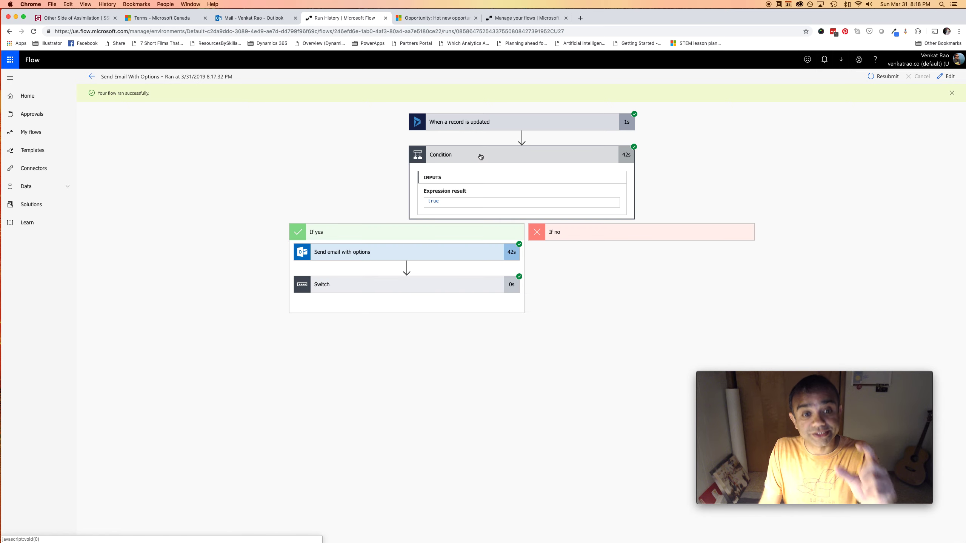
left_click(396, 288)
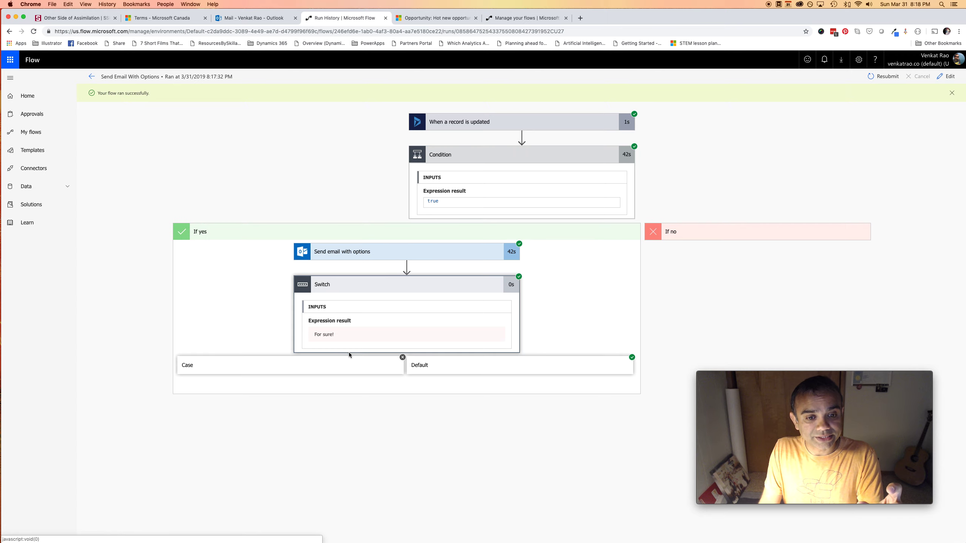
left_click(351, 365)
left_click(295, 395)
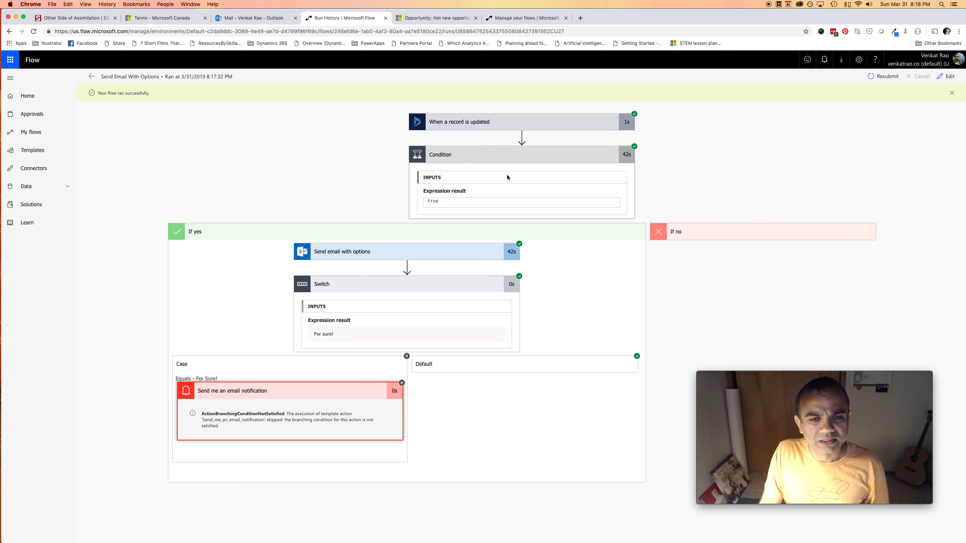
left_click(499, 164)
left_click(493, 167)
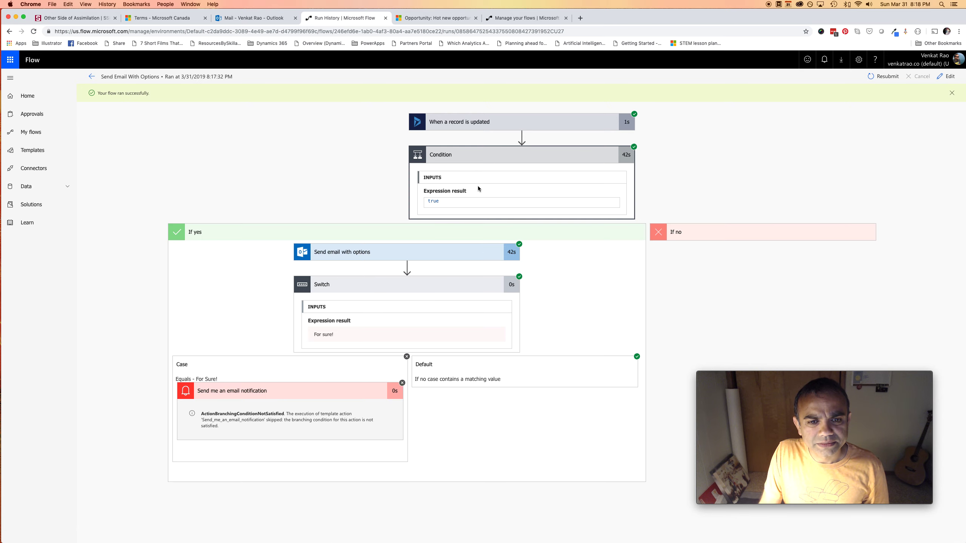
left_click(429, 258)
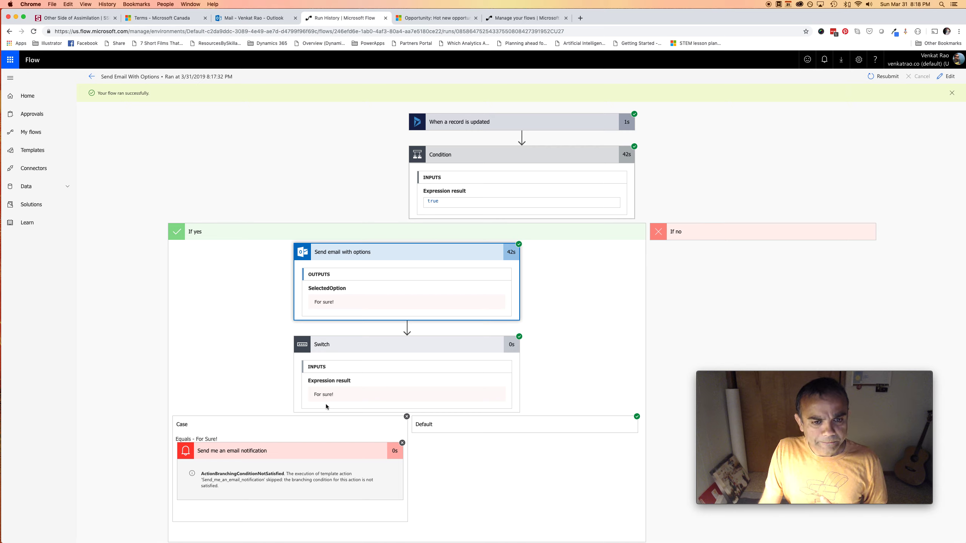
left_click(946, 76)
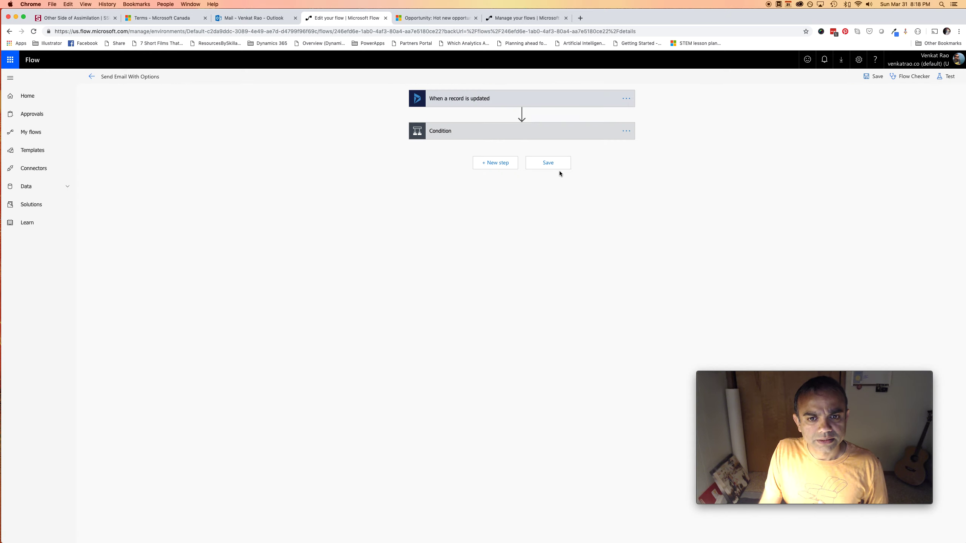
Change the email-with-options user options to 'Yes, No, Maybe'
left_click(479, 134)
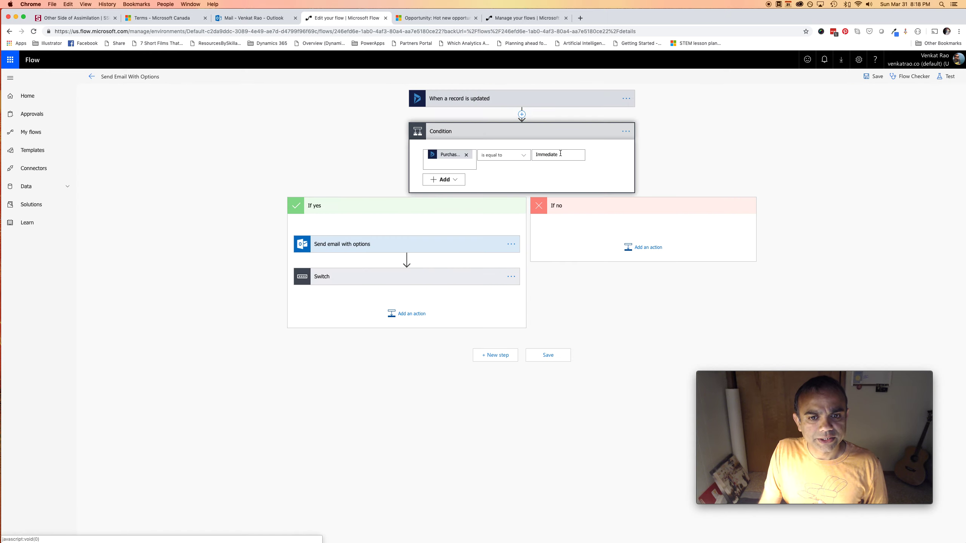
left_click(384, 245)
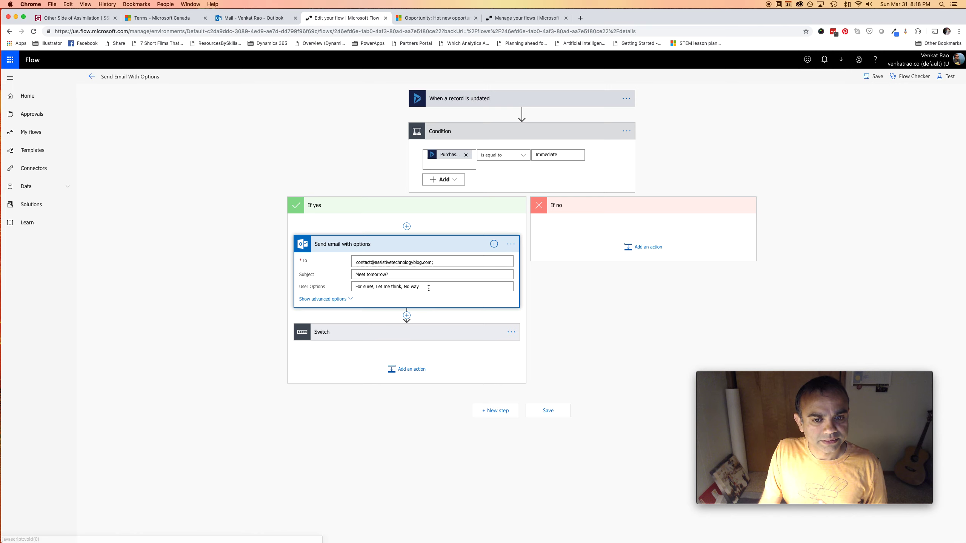
left_click_drag(421, 287, 347, 283)
type("Ye")
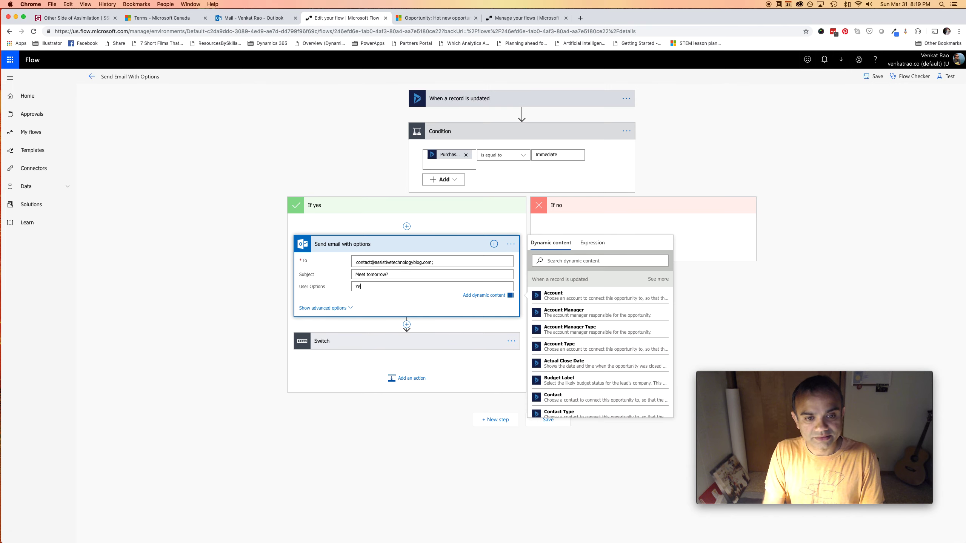
type("s, No")
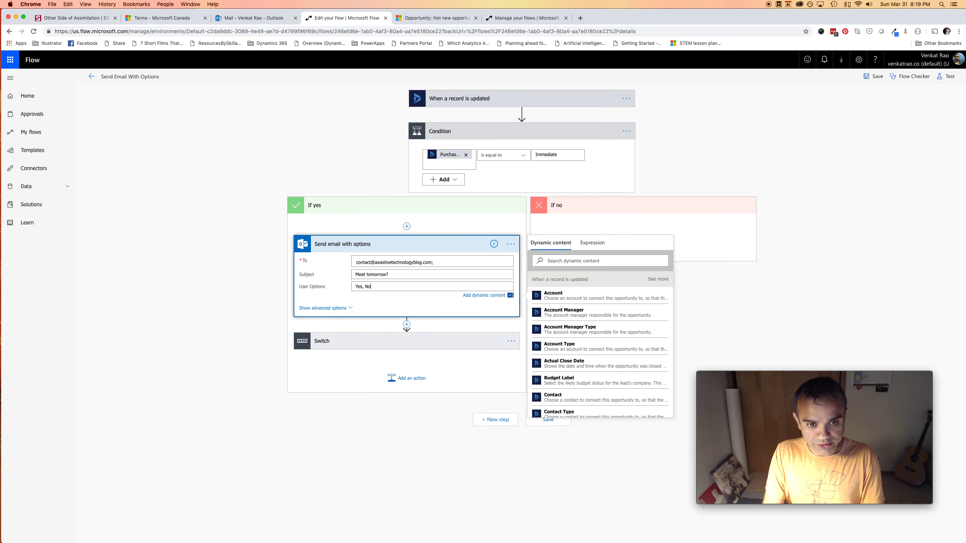
type(", Maybe")
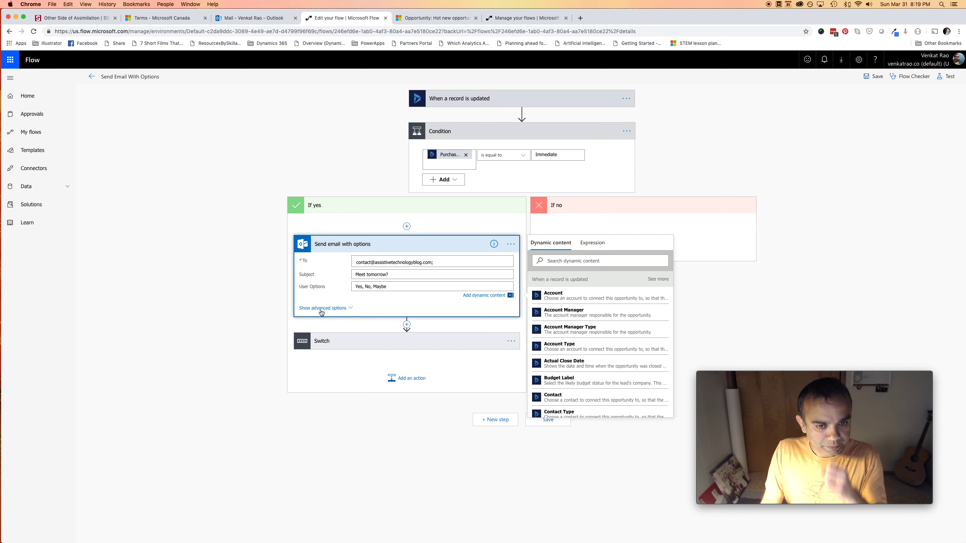
Change the Switch case's match value from 'For Sure!' to 'Yes'
left_click(359, 343)
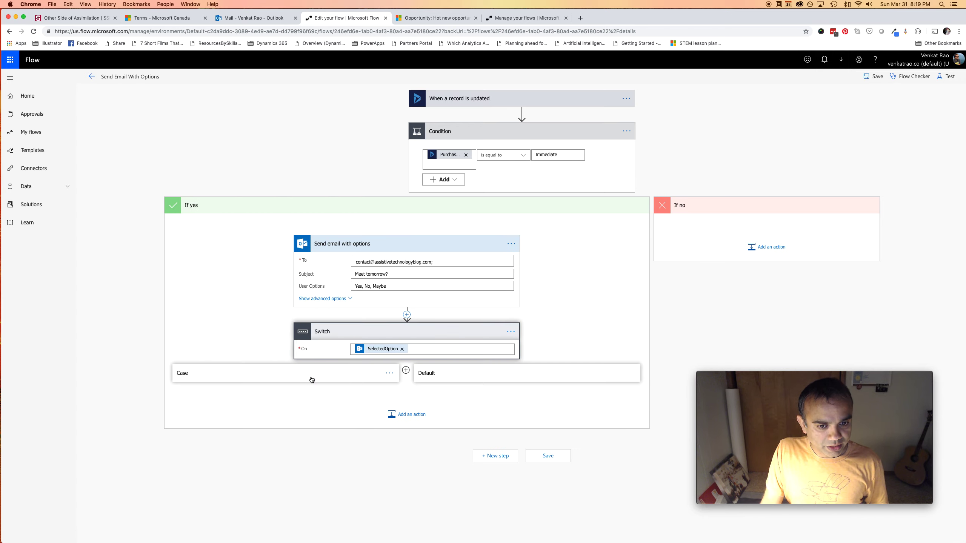
left_click_drag(252, 392, 209, 393)
type("Yes")
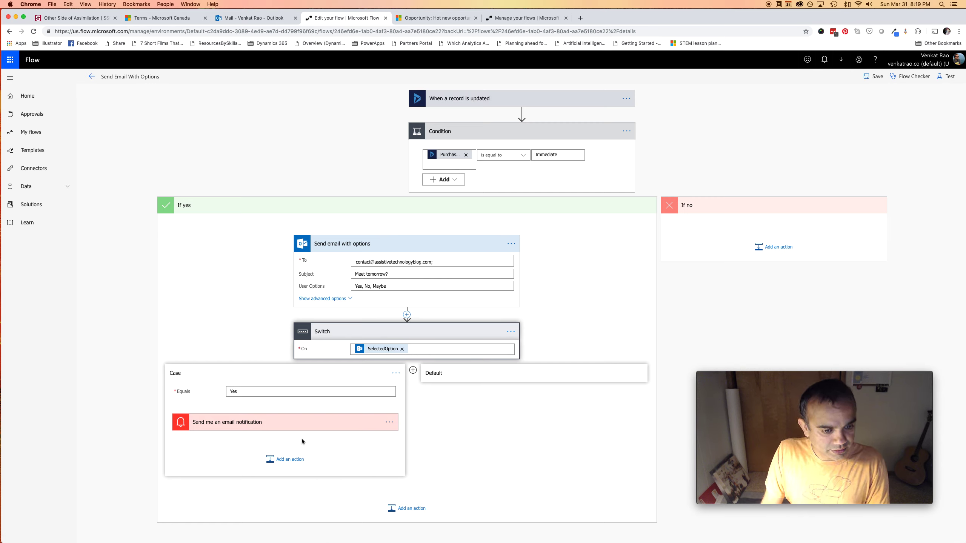
left_click(333, 423)
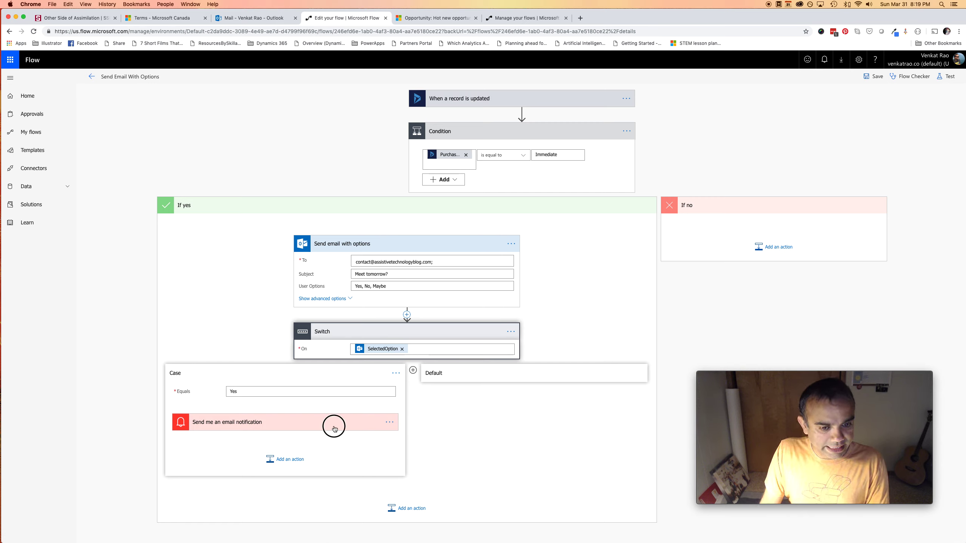
Save the flow and test it using data from the earlier Succeeded run
left_click(872, 78)
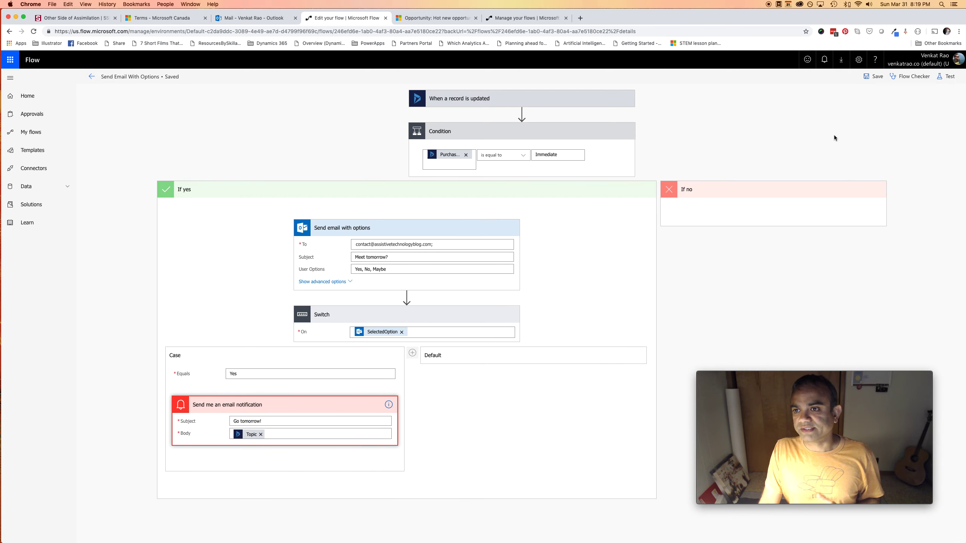
left_click(946, 76)
left_click(849, 111)
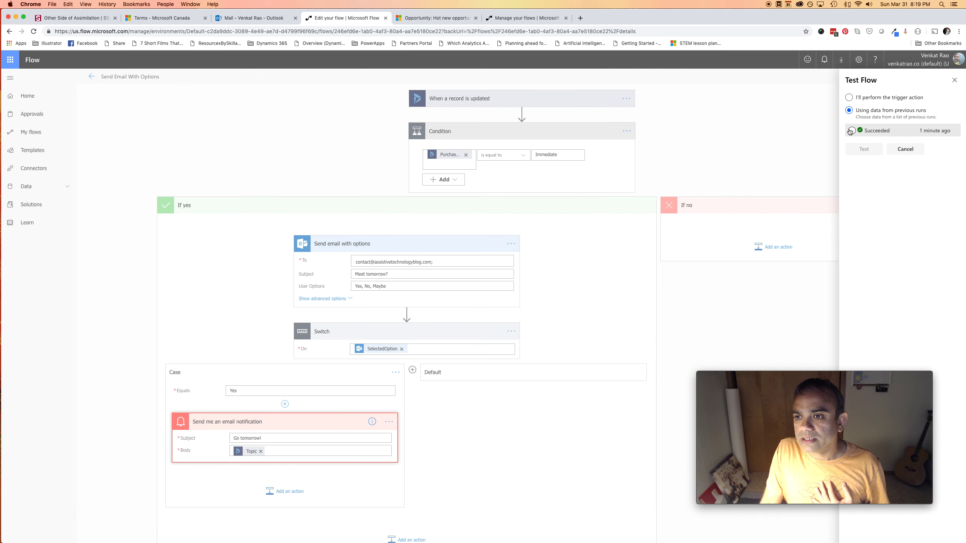
left_click(852, 130)
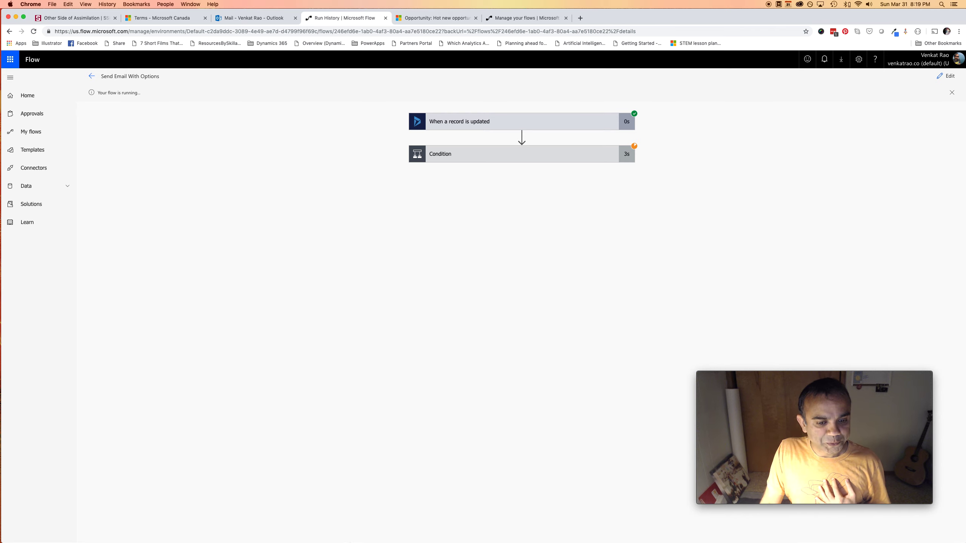
Answer the newest 'Meet tomorrow?' email in Outlook with Yes, then return to the test run
left_click(369, 529)
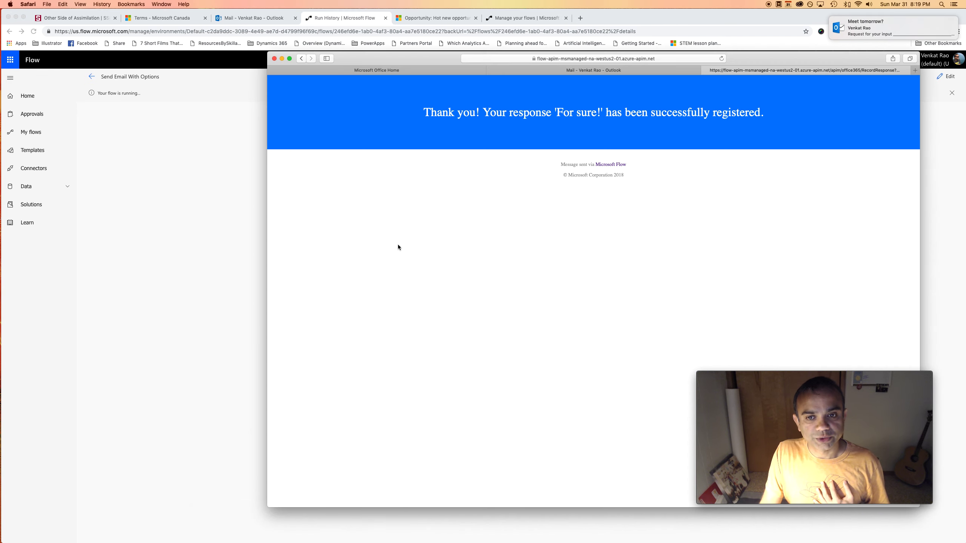
left_click(593, 70)
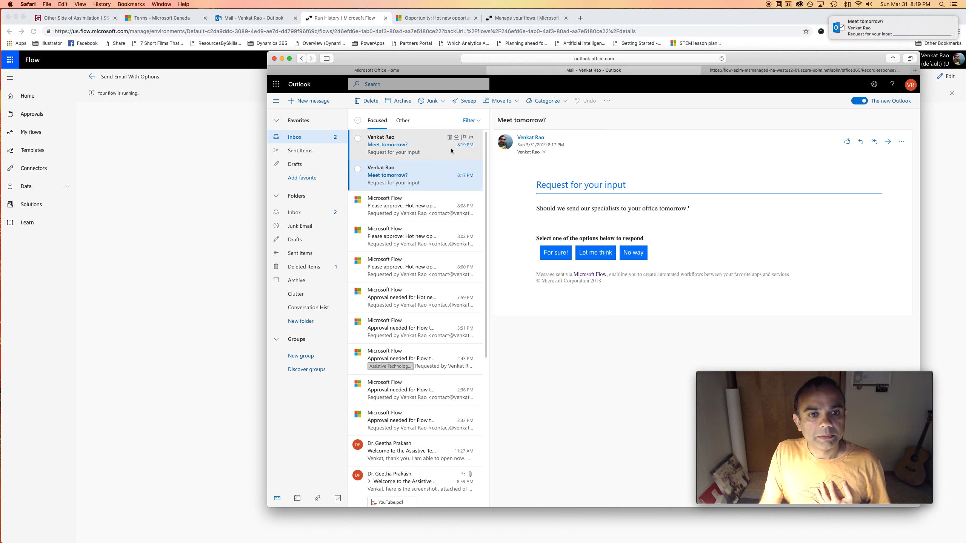
left_click(453, 146)
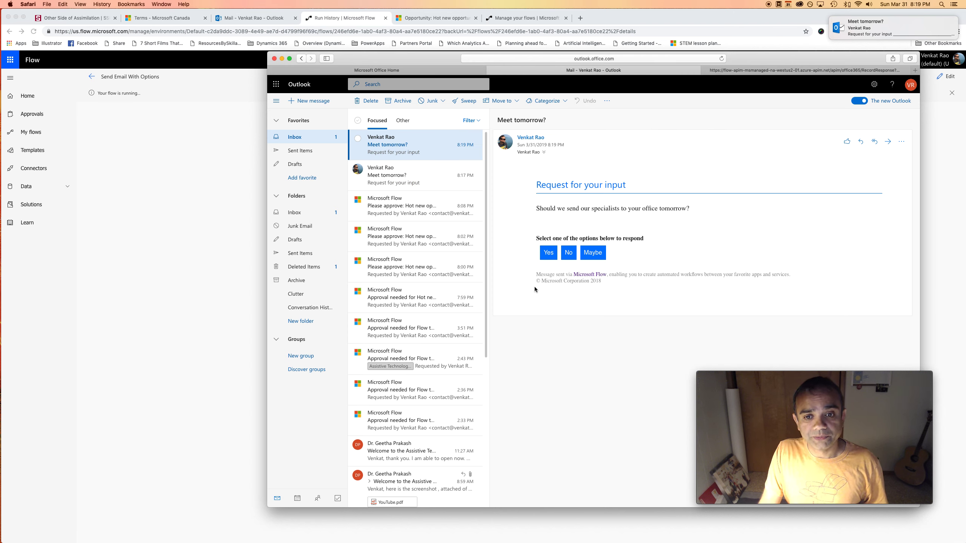
left_click(551, 253)
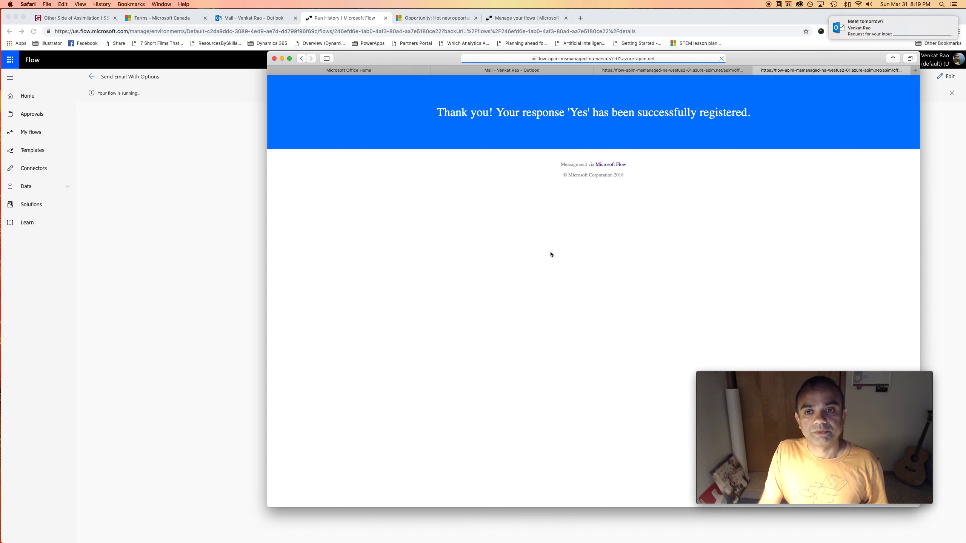
left_click(205, 206)
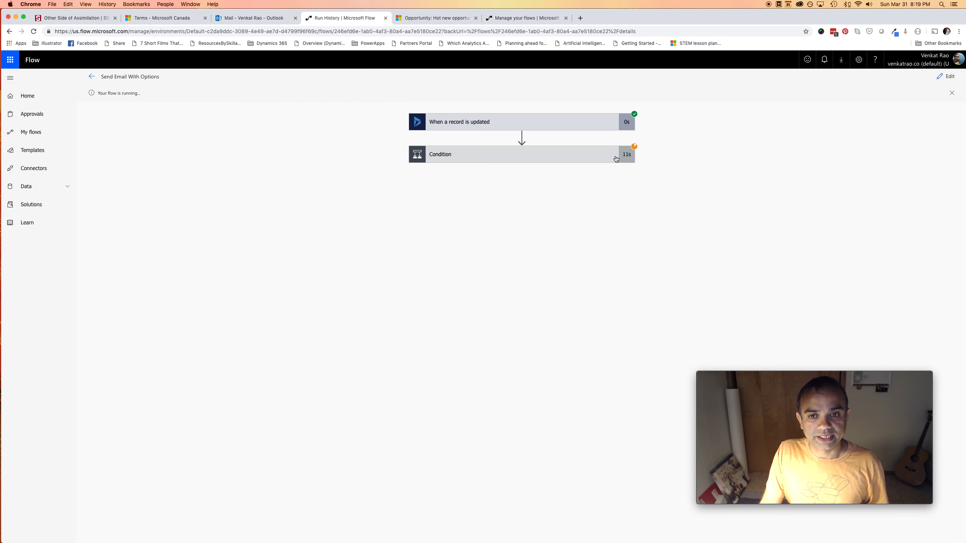
Expand Condition, Switch and the Yes case to see 'Go tomorrow!' sent with status 200
left_click(589, 156)
left_click(386, 289)
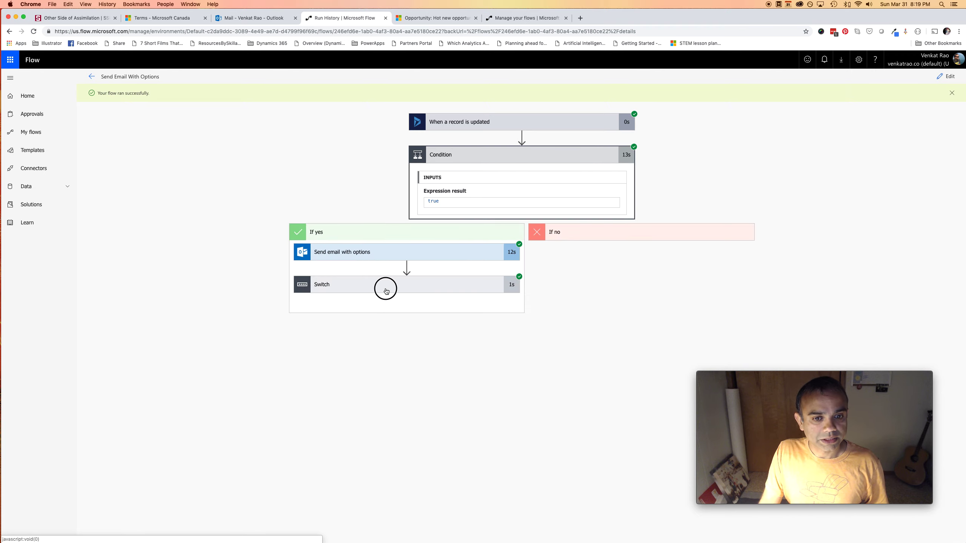
left_click(303, 366)
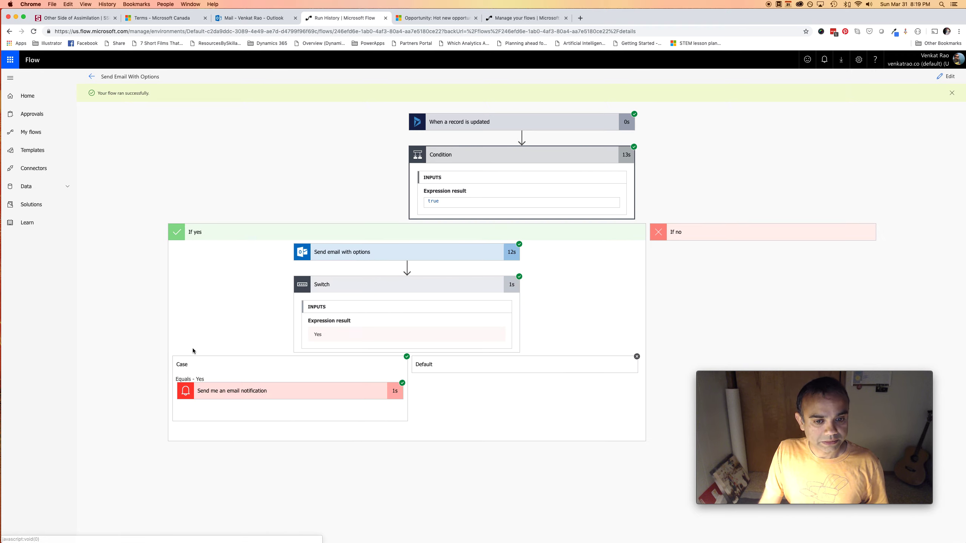
left_click(270, 399)
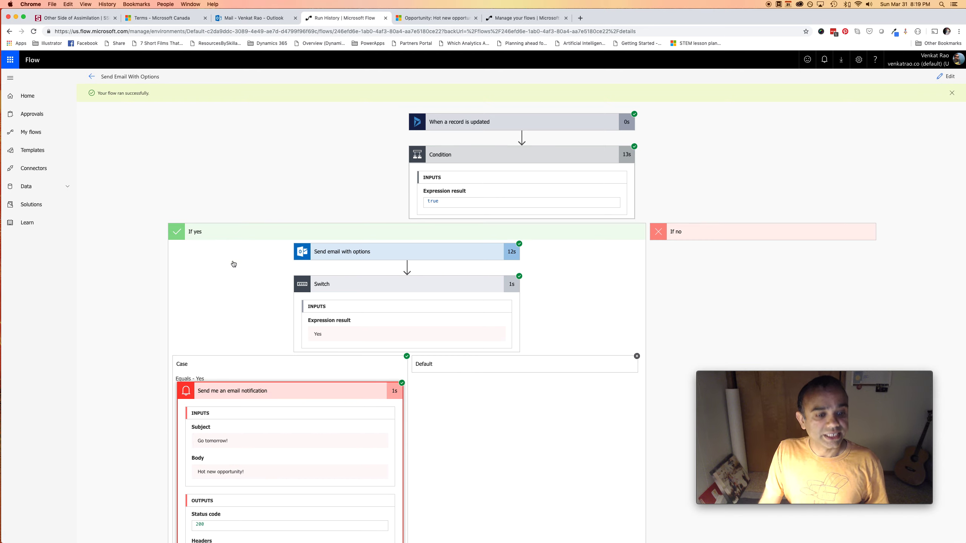
scroll(304, 434, "down", 4)
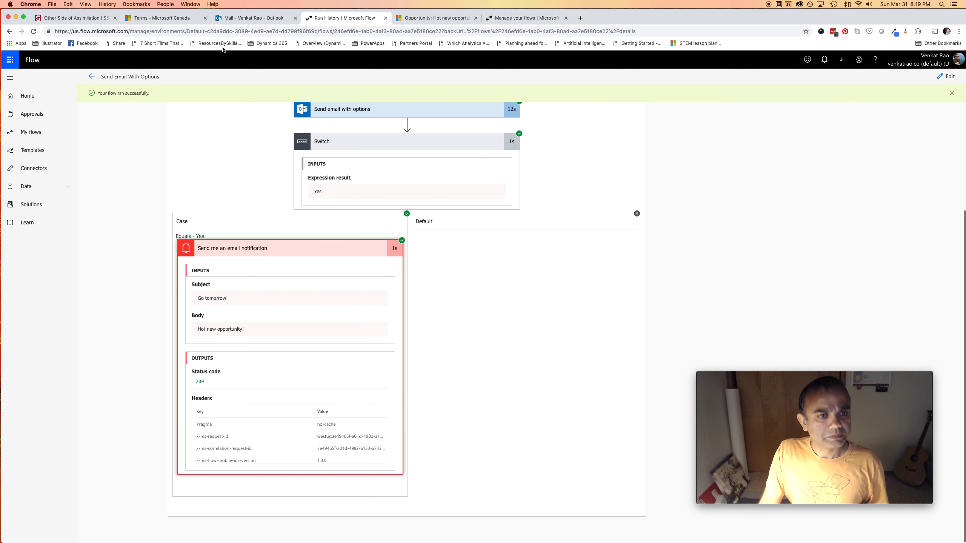
left_click(233, 22)
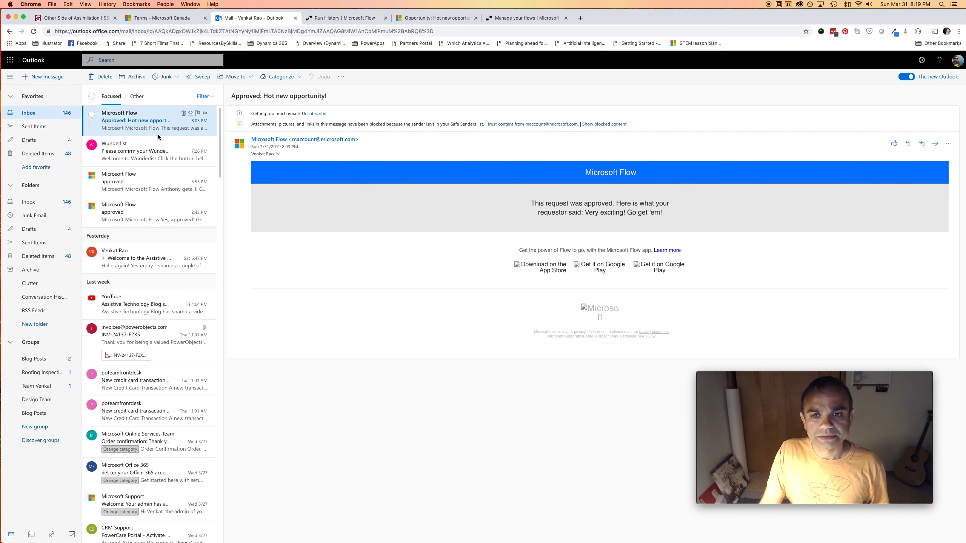
left_click(37, 115)
left_click(154, 130)
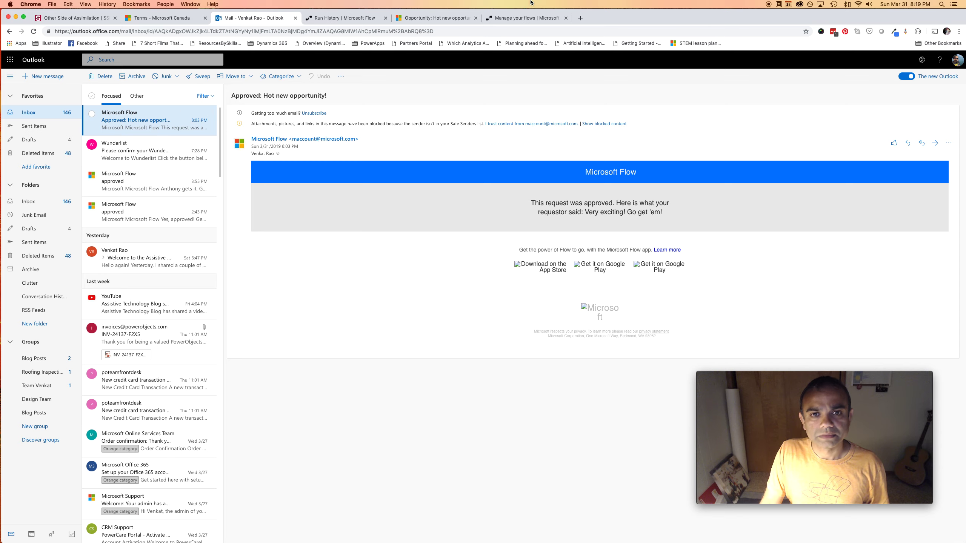
left_click(33, 32)
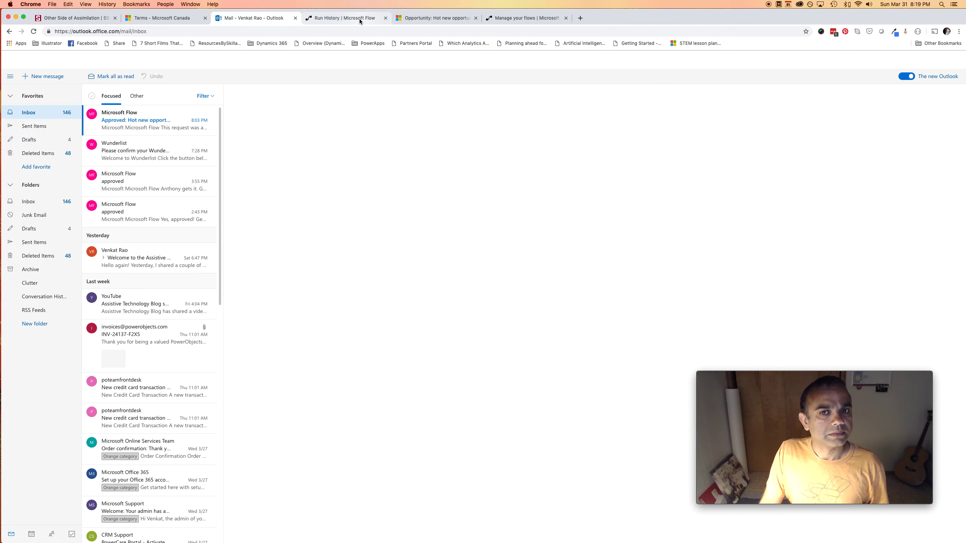
left_click(176, 125)
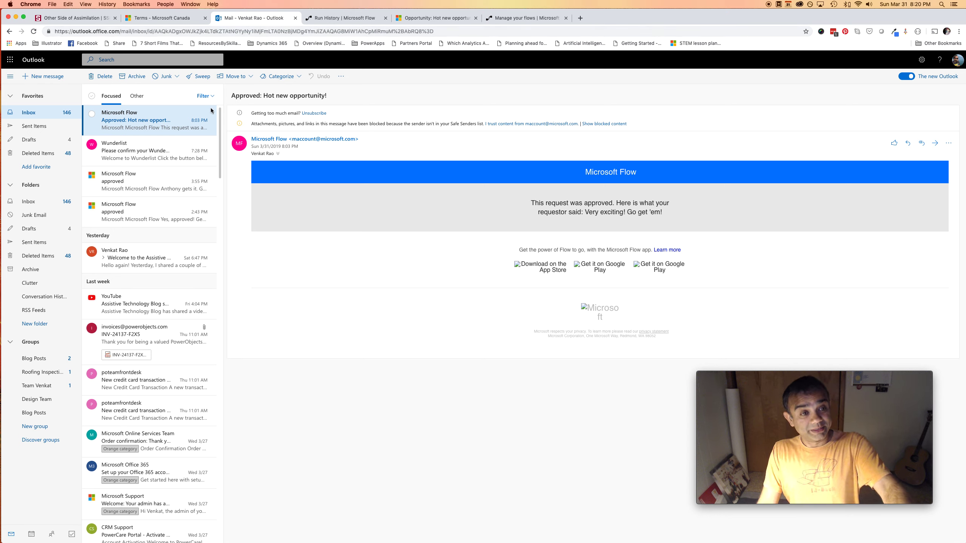
left_click(344, 18)
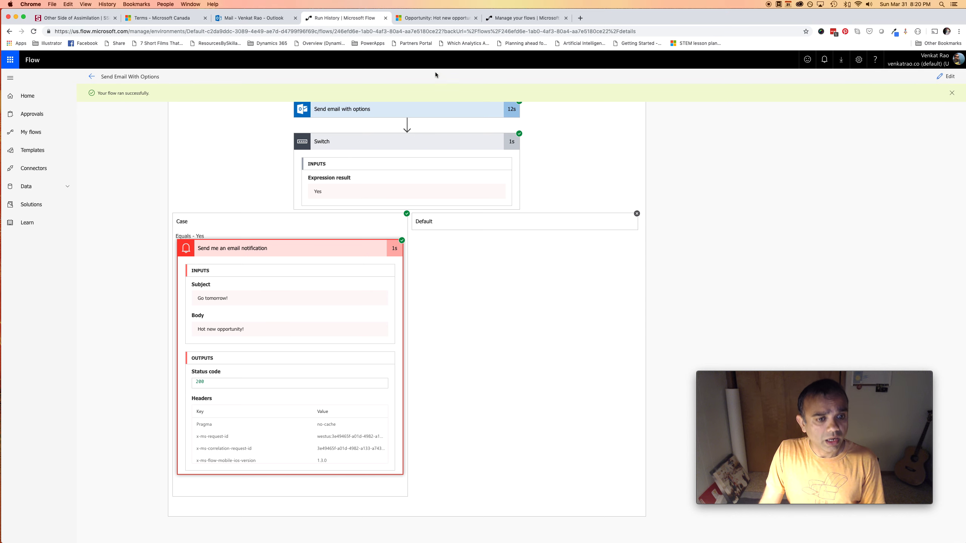
left_click(245, 24)
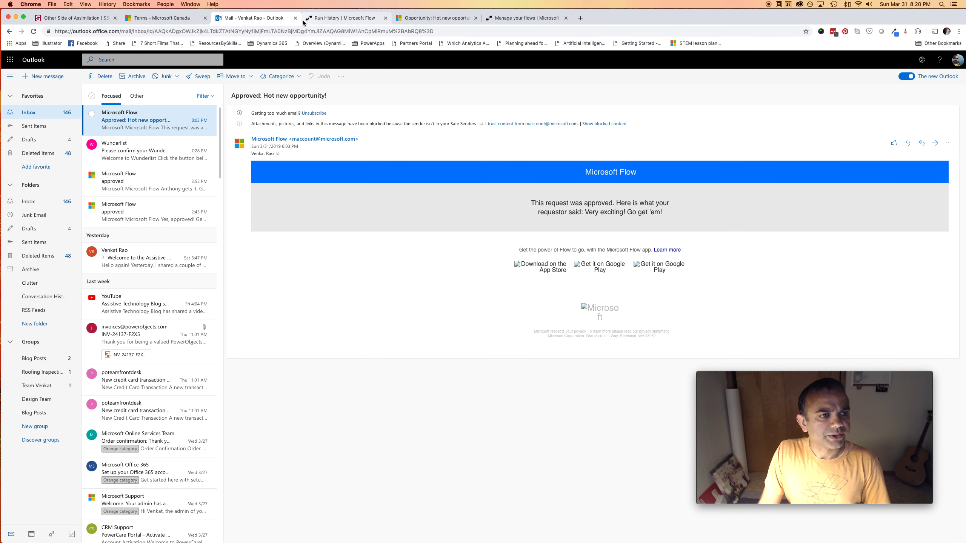
left_click(371, 20)
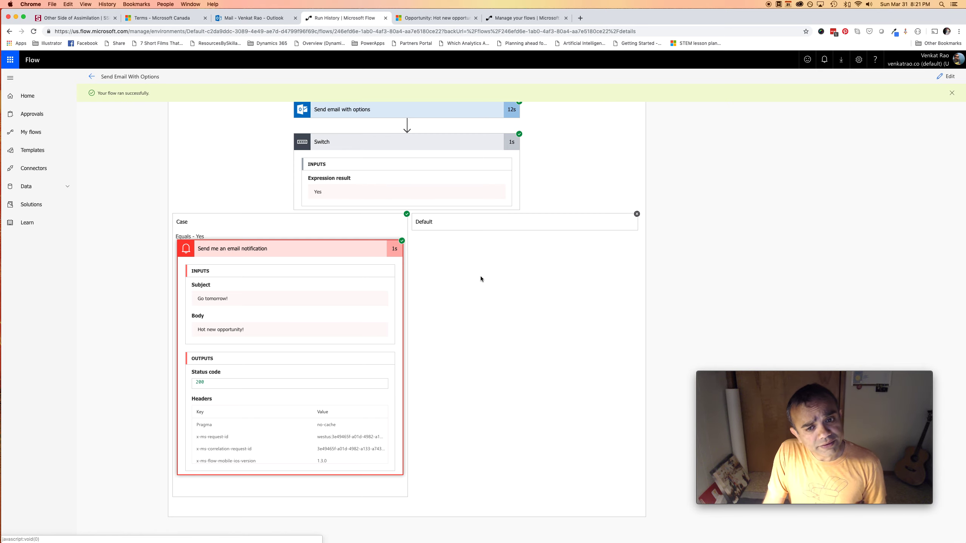
scroll(518, 267, "up", 4)
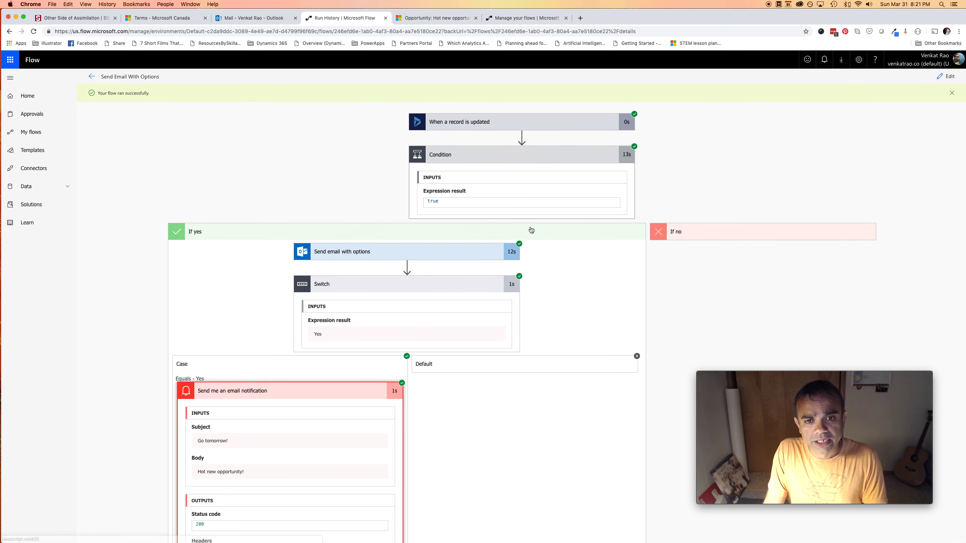
Inspect the trigger's details (entity opportunities, Topic 'Hot new opportunity!'), then reload the Outlook inbox
left_click(566, 121)
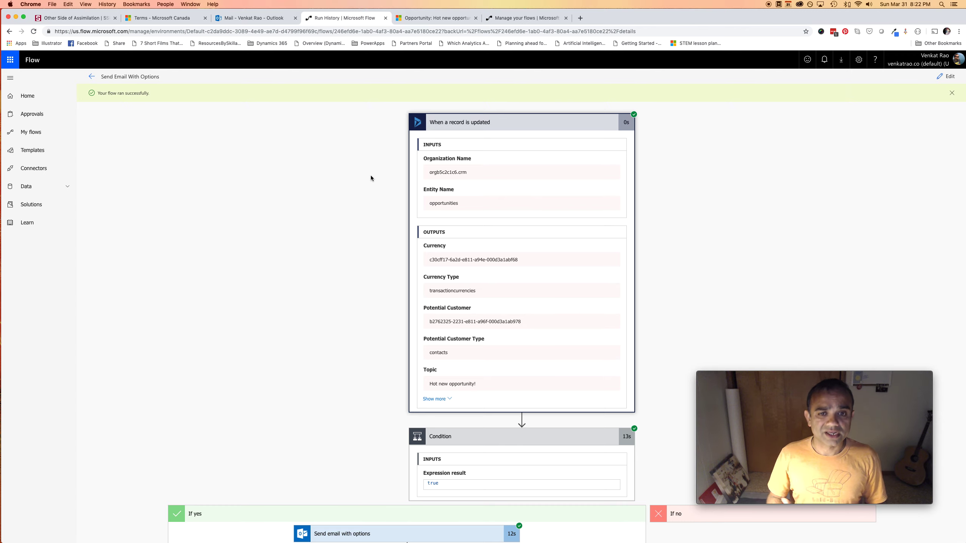
scroll(372, 176, "down", 3)
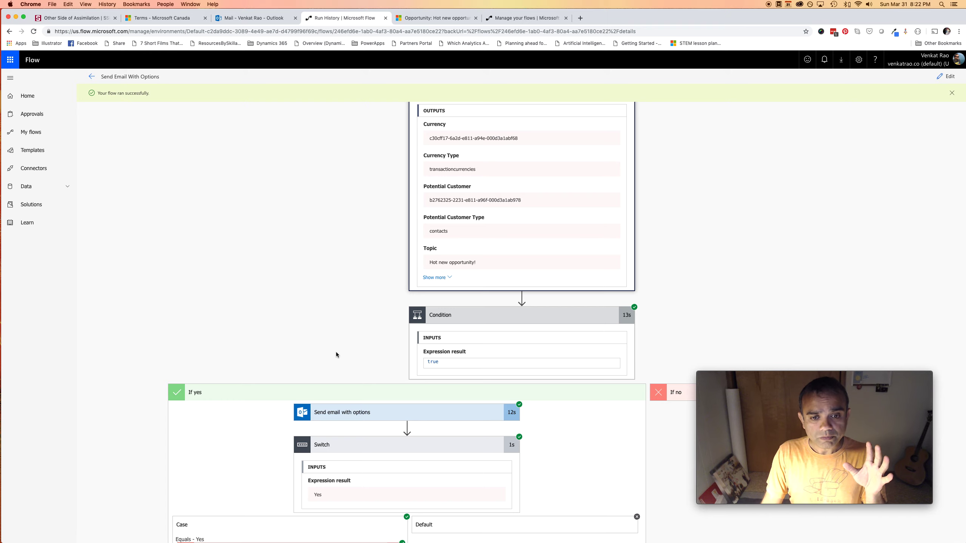
scroll(336, 354, "up", 3)
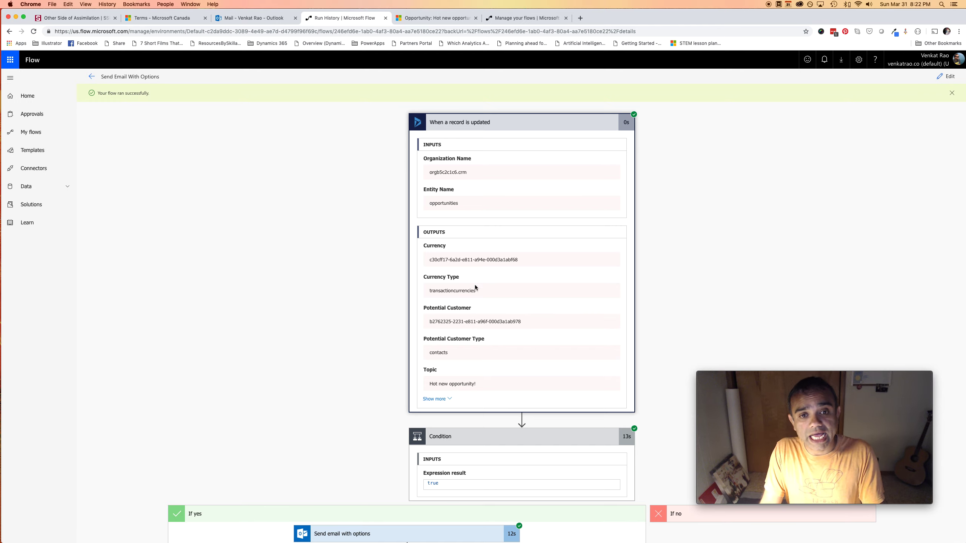
scroll(386, 262, "down", 2)
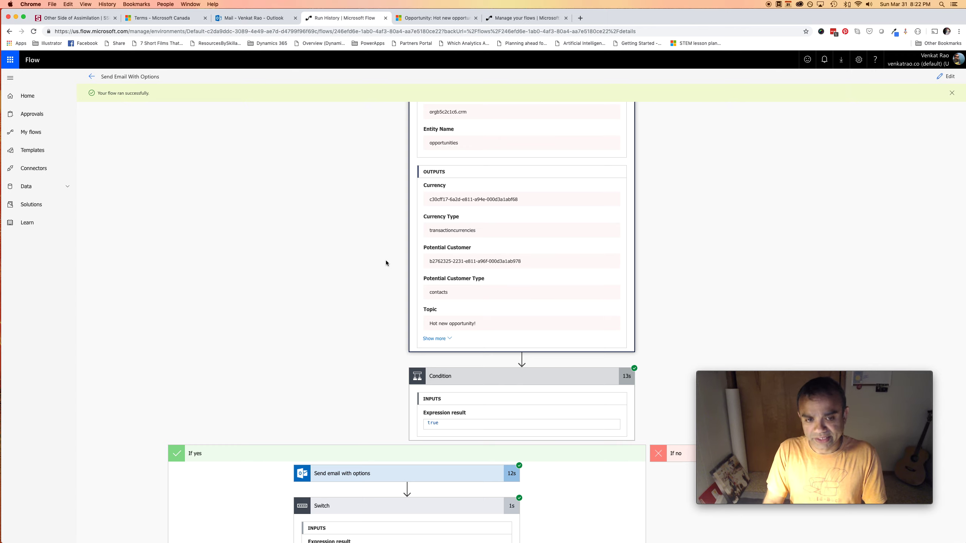
scroll(386, 261, "down", 2)
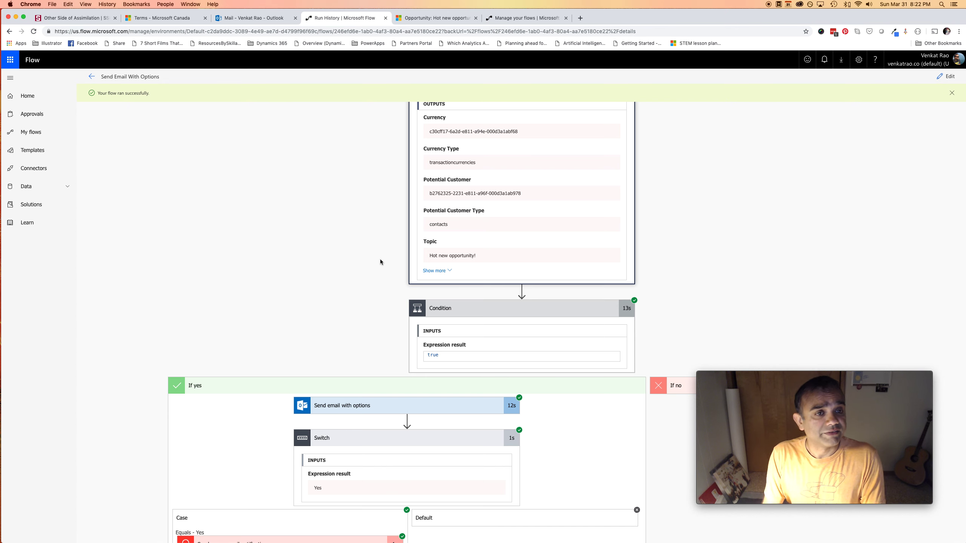
left_click(254, 18)
left_click(34, 31)
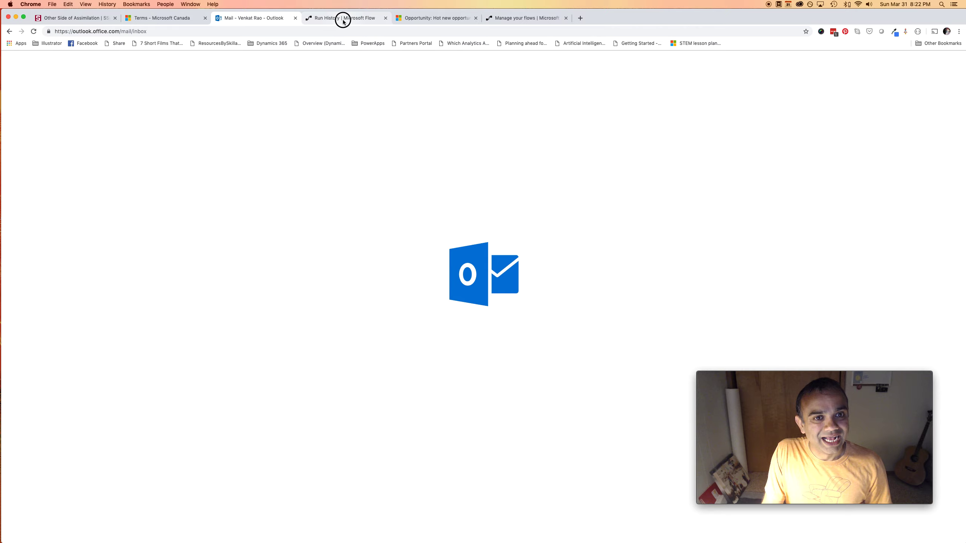
Return to the run history, then bring up OneNote's 'Reasons to Consider Flow for sending out emails' page
left_click(343, 18)
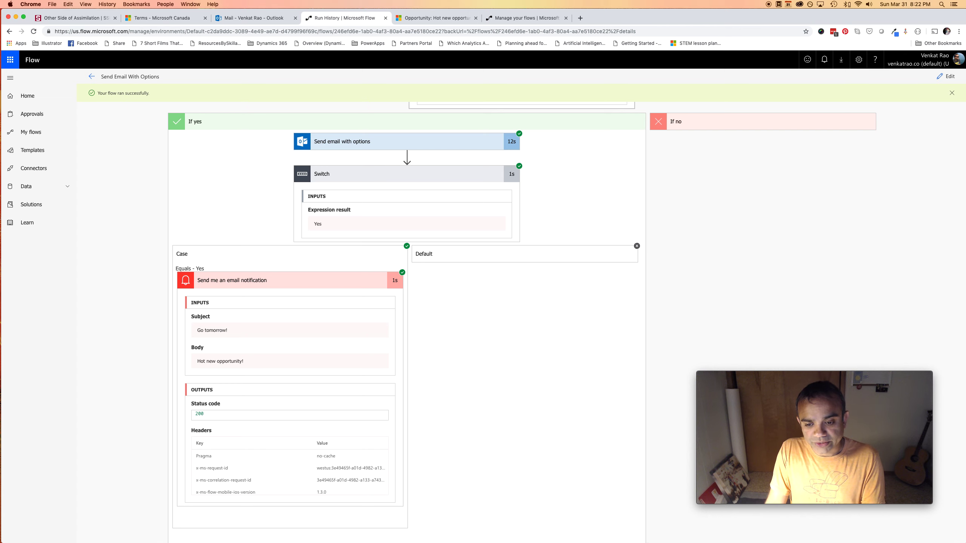
left_click(552, 527)
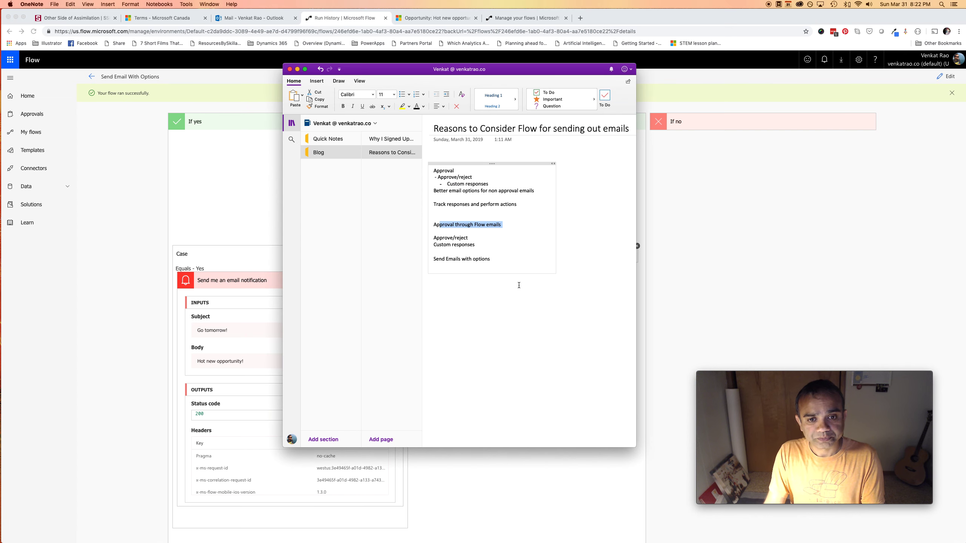